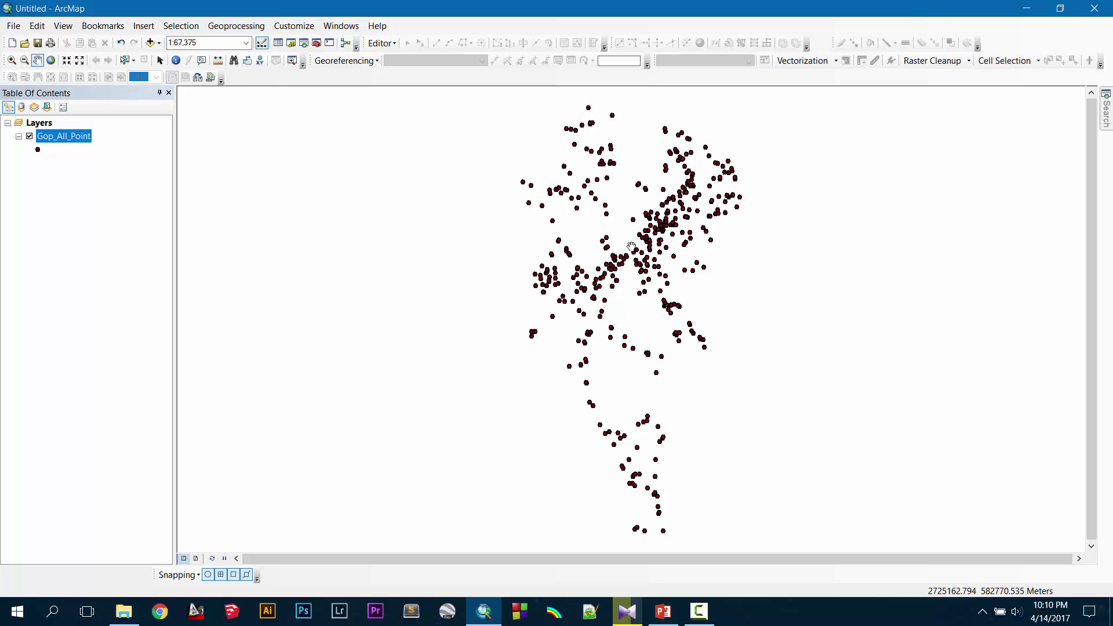
pyautogui.scroll(1, 626, 261)
pyautogui.scroll(4, 626, 261)
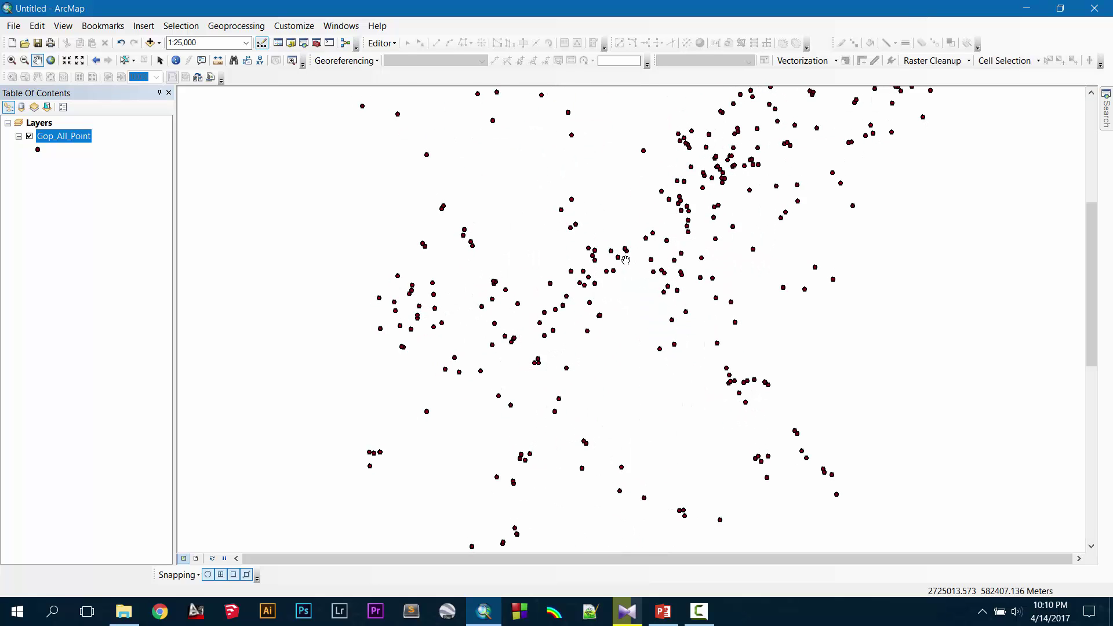
pyautogui.scroll(3, 624, 262)
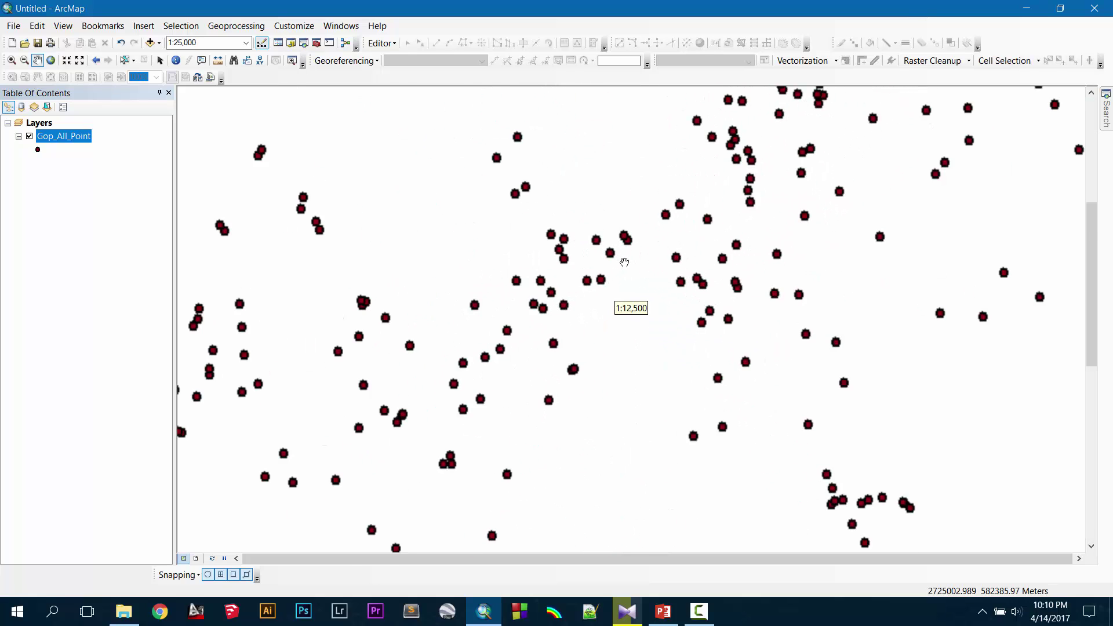
pyautogui.scroll(-3, 624, 262)
pyautogui.scroll(-2, 623, 261)
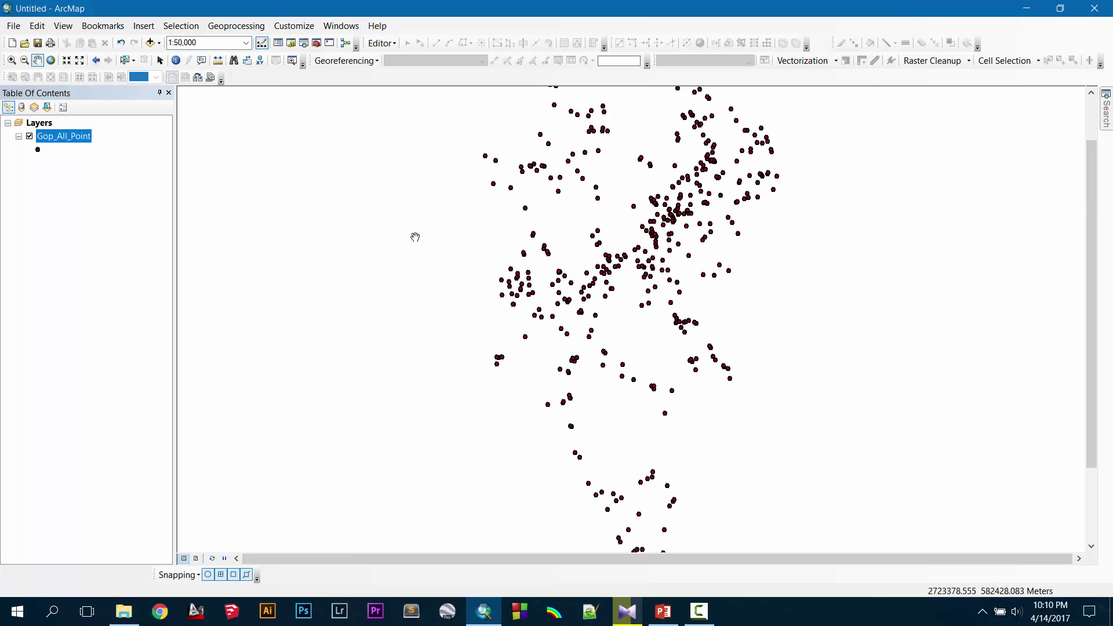
# Step: Symbolize the Gop_All_Point layer by unique values of the Type field, adding all values, and apply it
pyautogui.rightClick(61, 139)
pyautogui.click(131, 416)
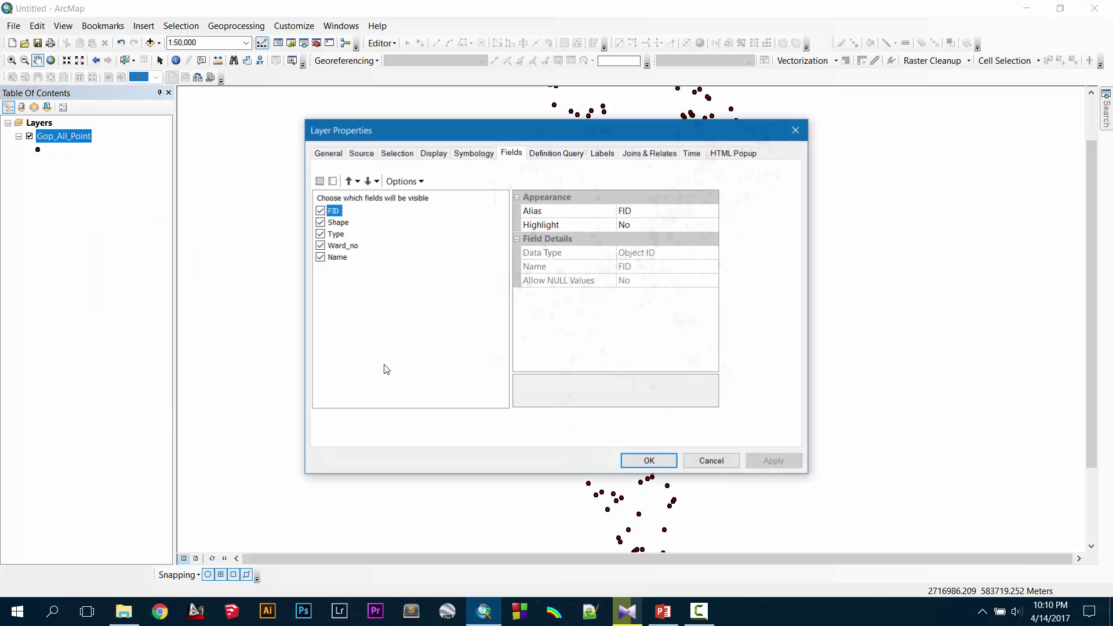
pyautogui.click(467, 155)
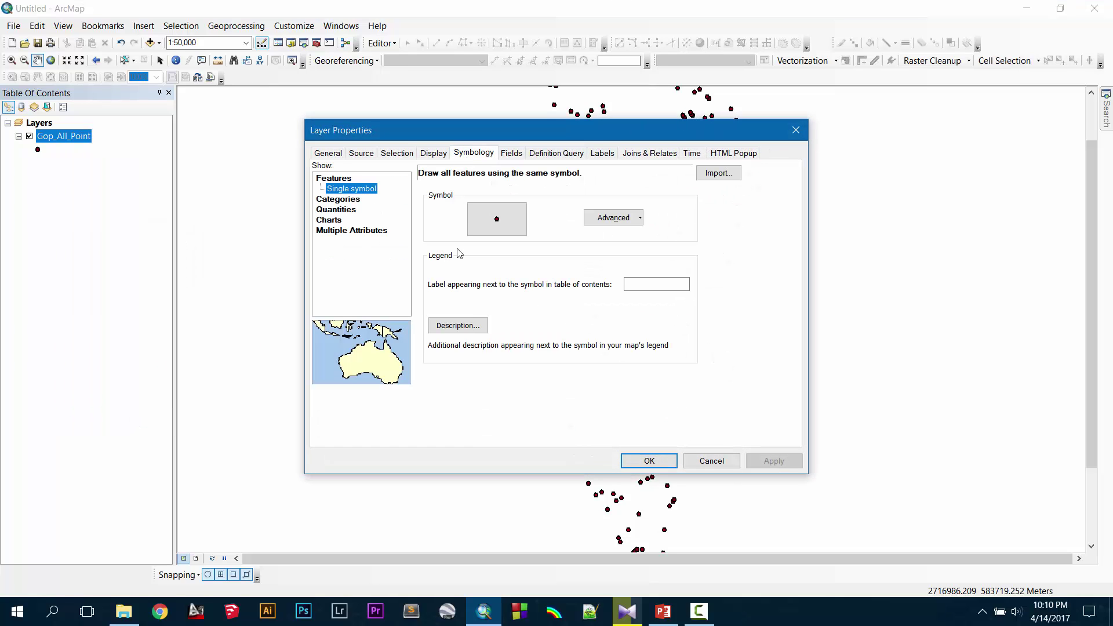
pyautogui.click(336, 200)
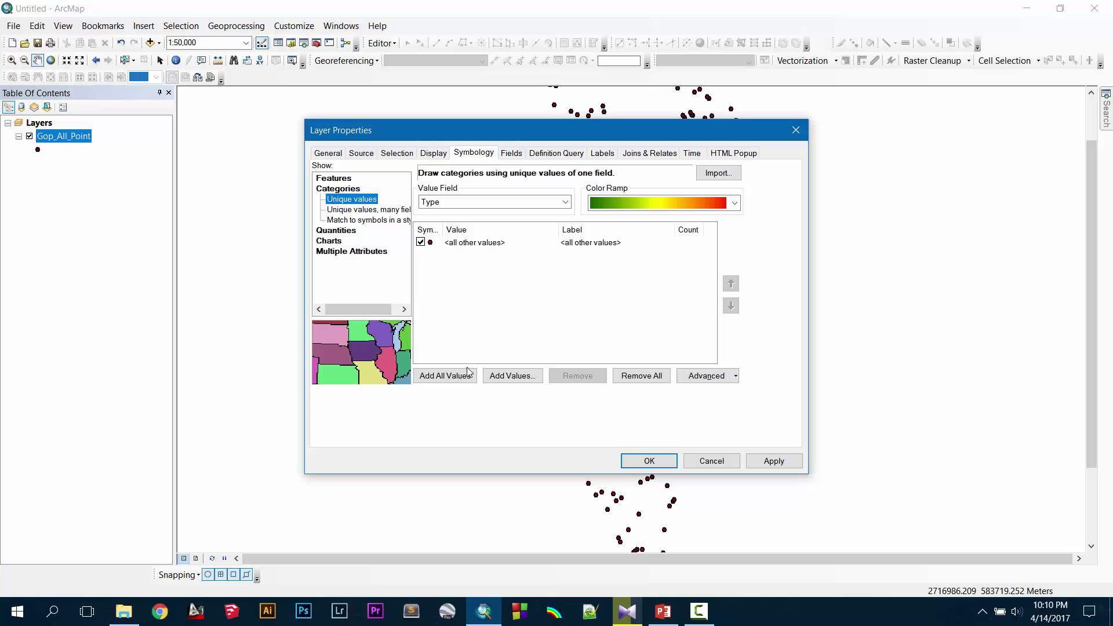
pyautogui.click(444, 375)
pyautogui.scroll(-10, 643, 317)
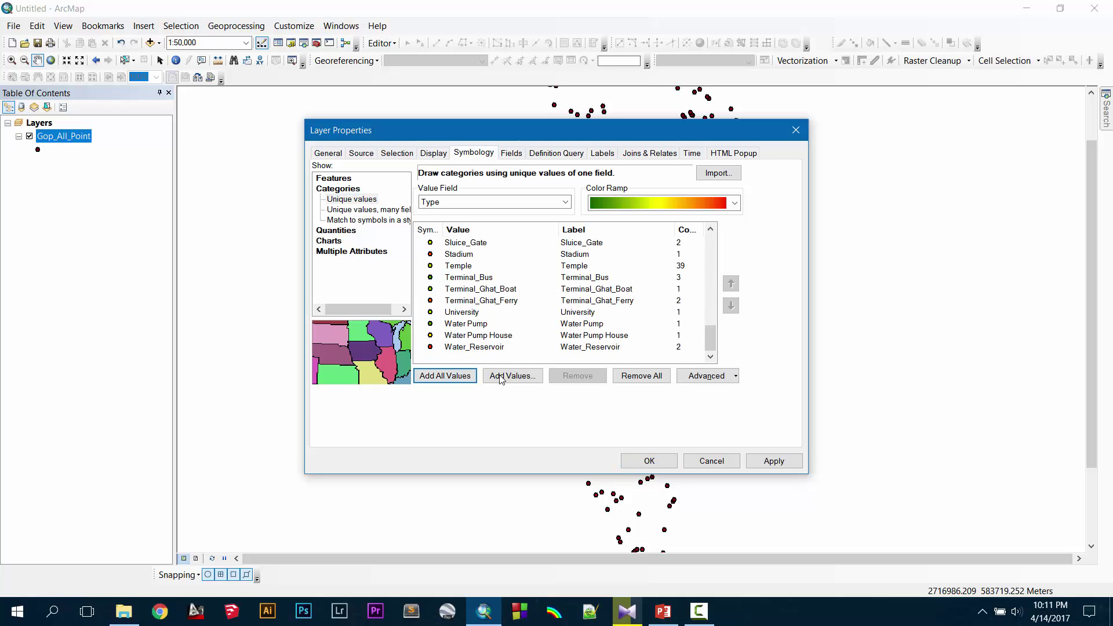
pyautogui.click(779, 463)
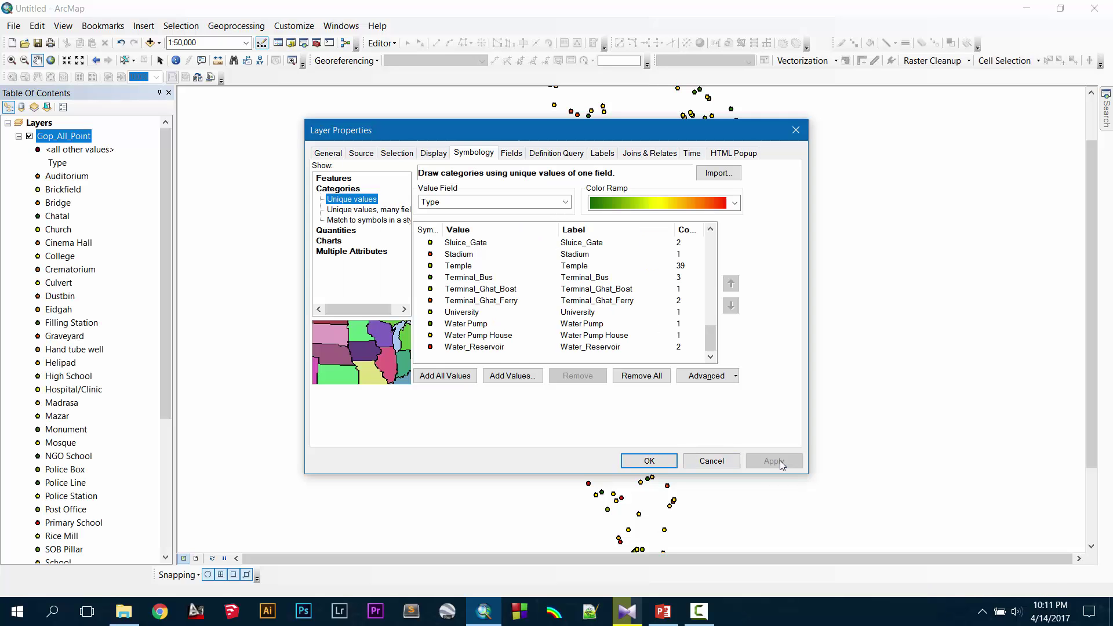
pyautogui.click(643, 461)
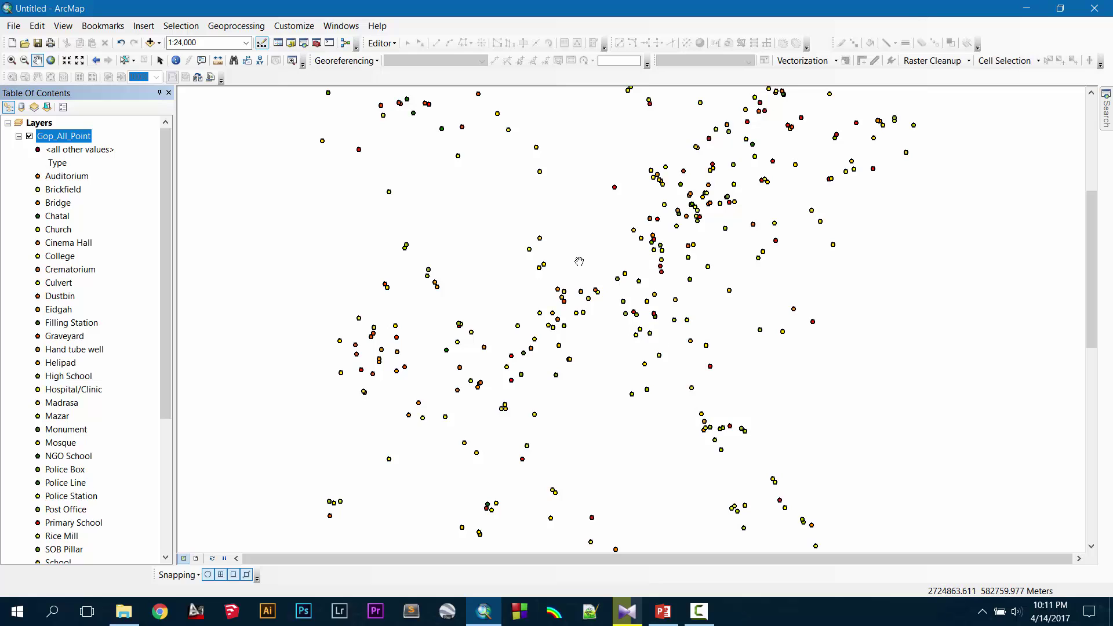
# Step: Open the Gop_All_Point attribute table and sort its records by Type in ascending order
pyautogui.scroll(-3, 579, 261)
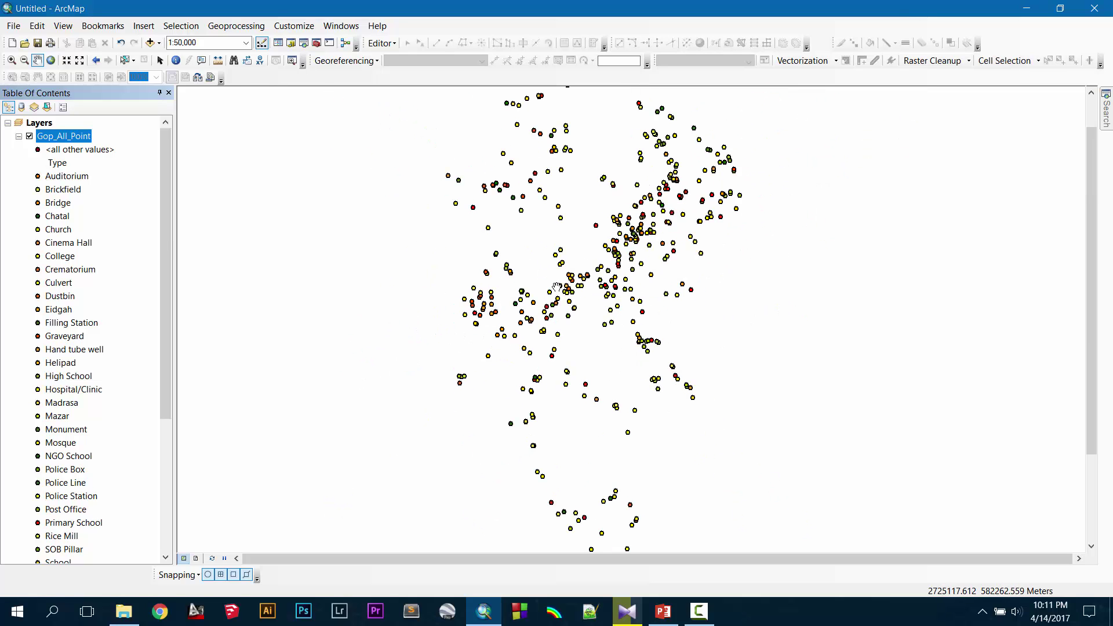
pyautogui.moveTo(168, 173); pyautogui.dragTo(167, 204)
pyautogui.rightClick(75, 138)
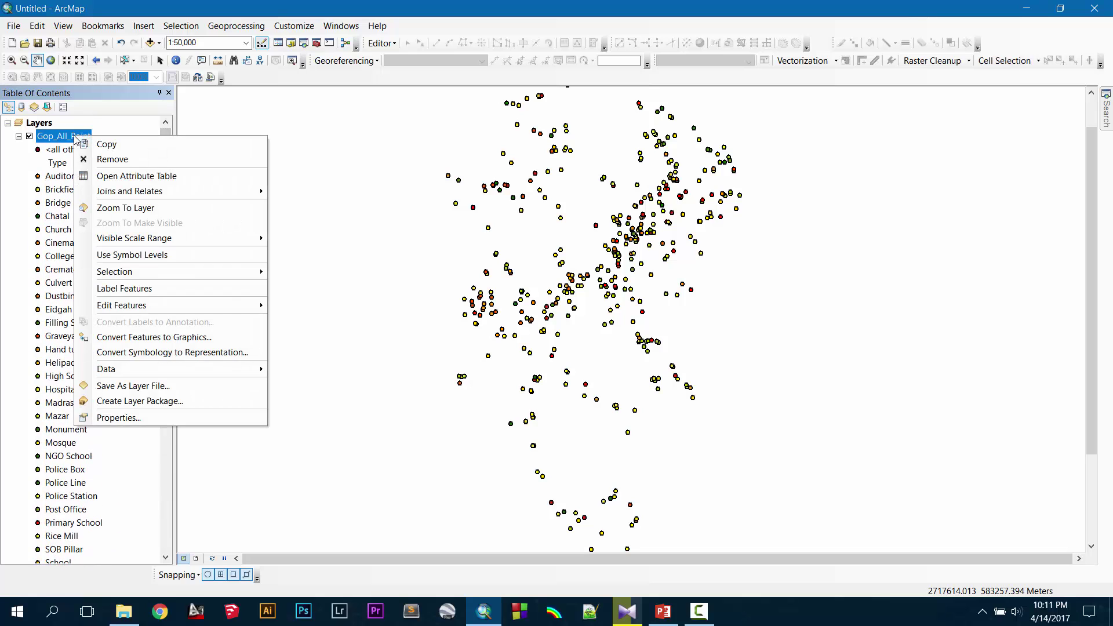
pyautogui.click(139, 176)
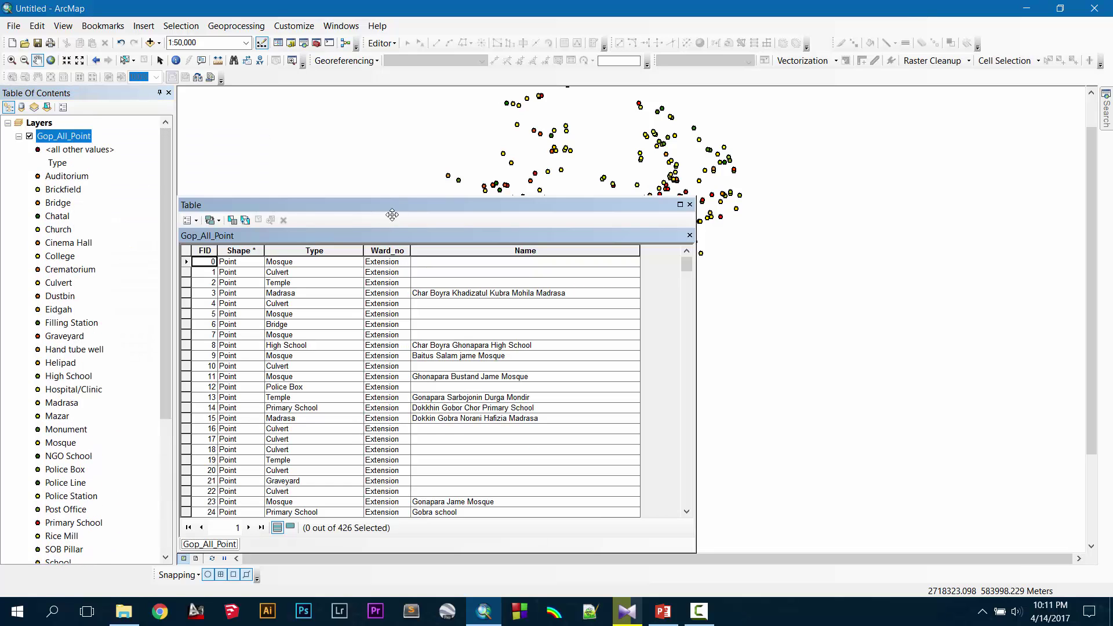
pyautogui.moveTo(455, 205); pyautogui.dragTo(593, 136)
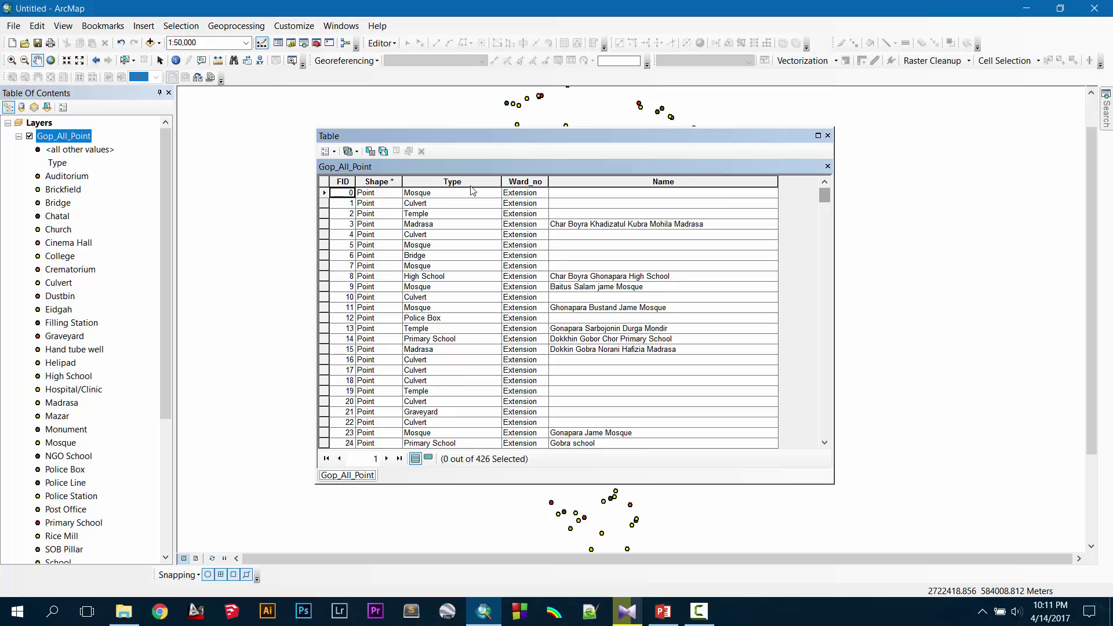
pyautogui.click(451, 181)
pyautogui.doubleClick(455, 182)
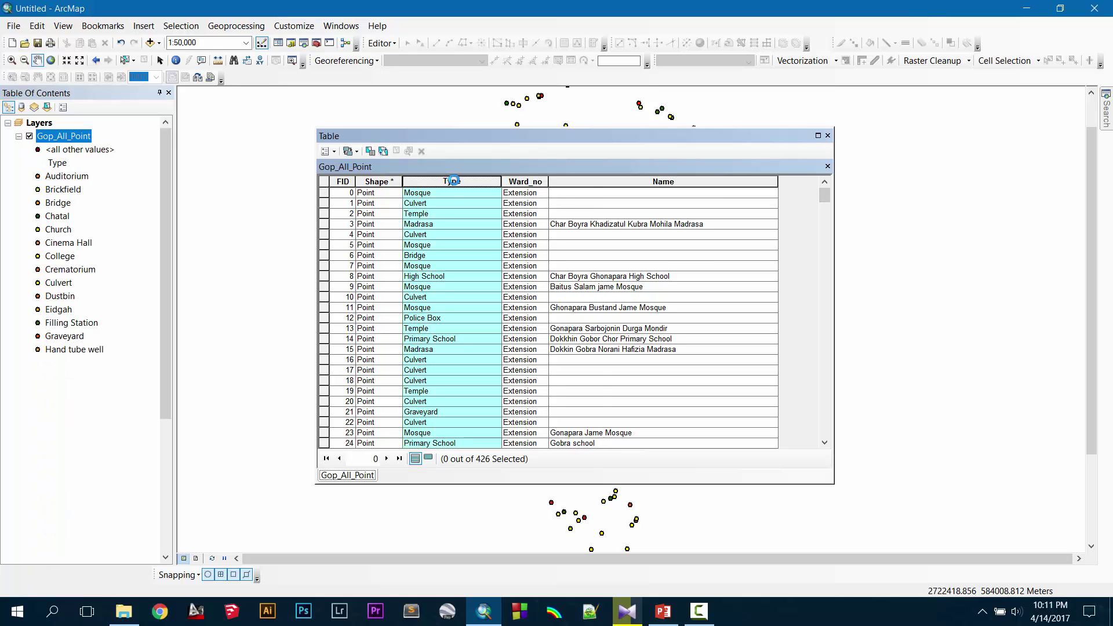
pyautogui.moveTo(824, 196); pyautogui.dragTo(857, 191)
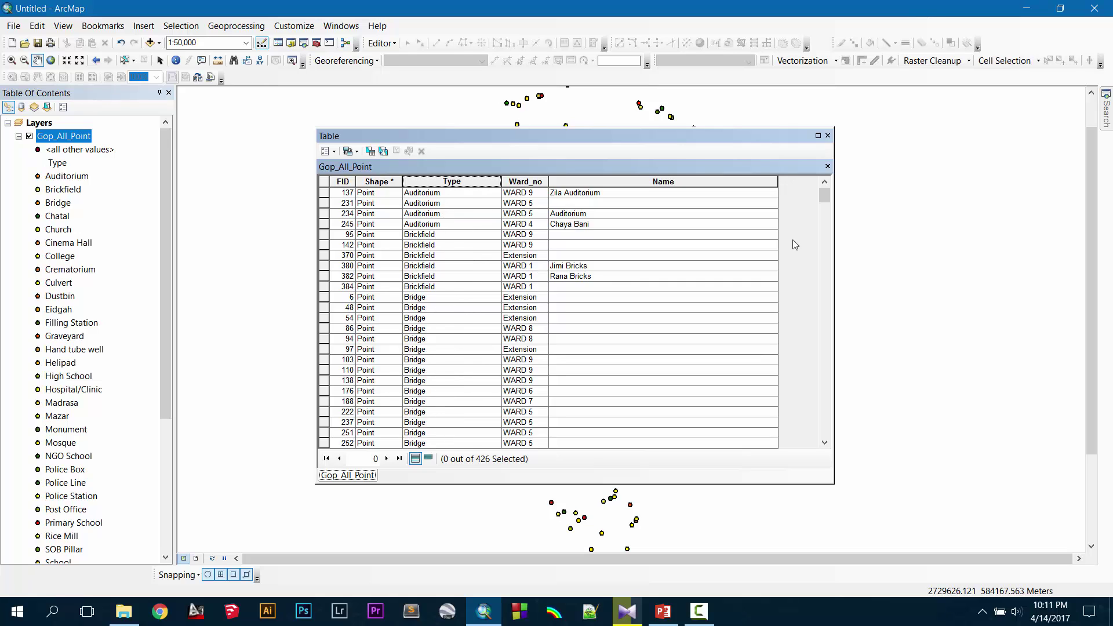
pyautogui.moveTo(828, 197); pyautogui.dragTo(830, 215)
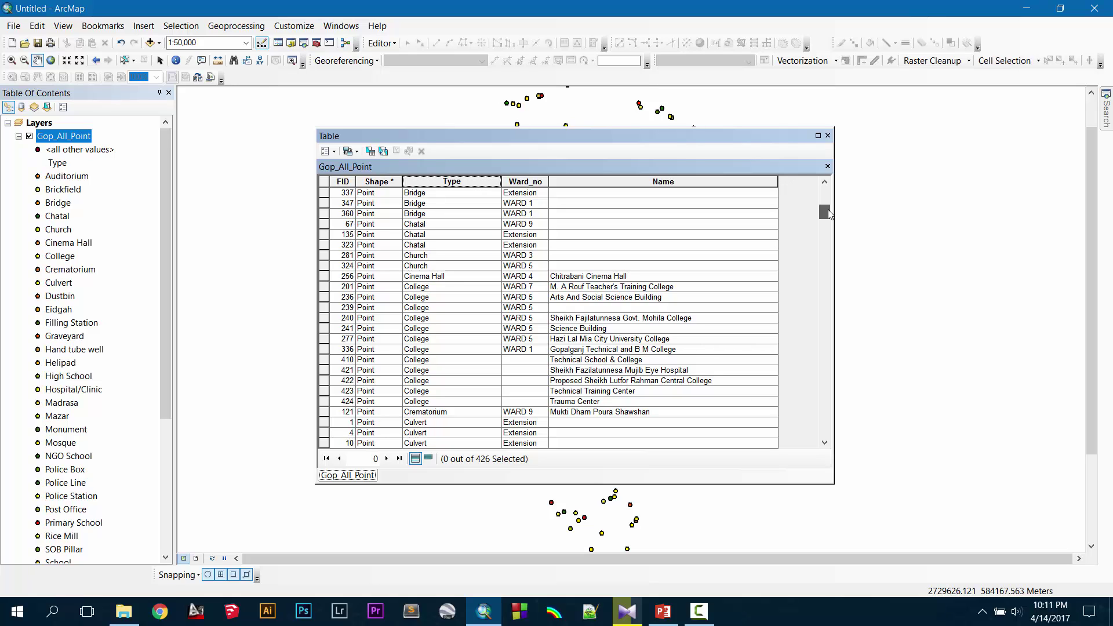
pyautogui.moveTo(829, 215); pyautogui.dragTo(828, 193)
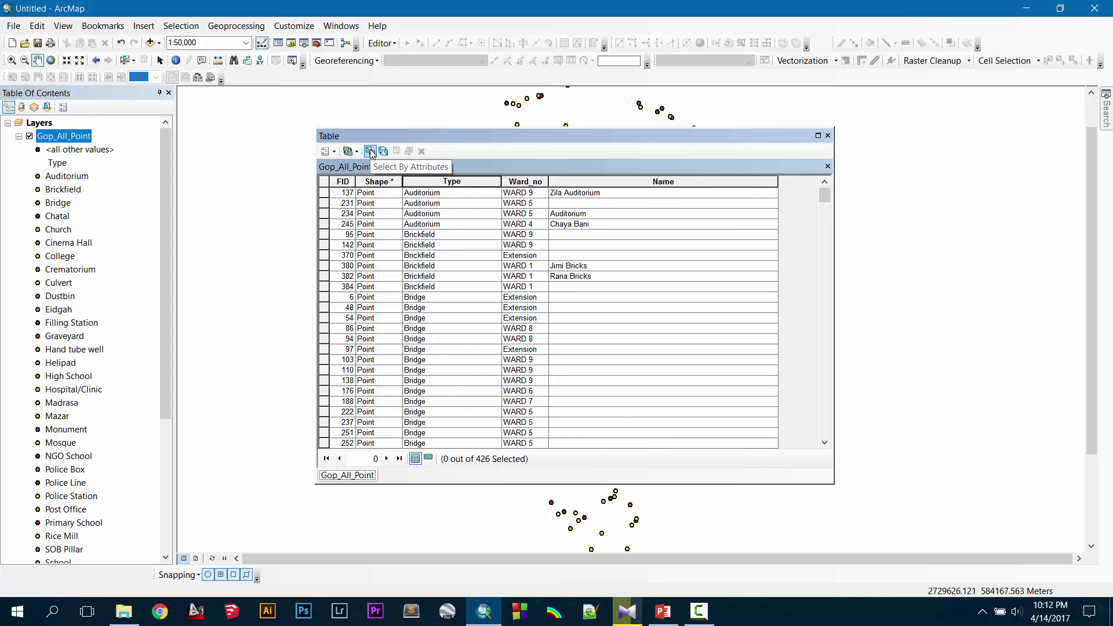
# Step: Start a Select By Attributes query on the table and list the unique values of the Type field
pyautogui.click(371, 152)
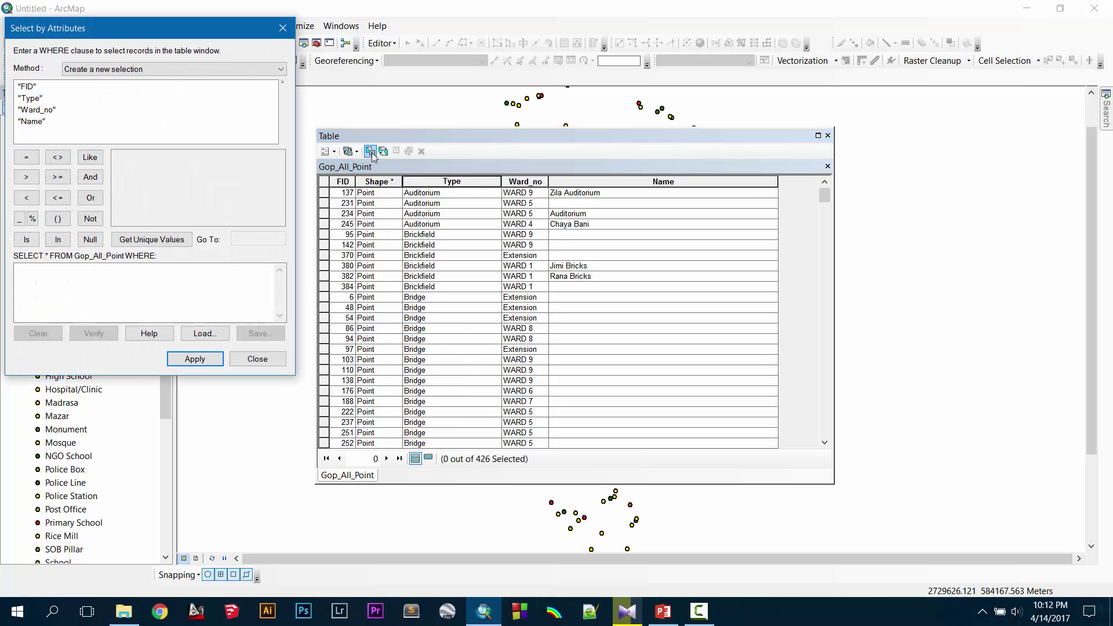
pyautogui.moveTo(686, 133); pyautogui.dragTo(690, 124)
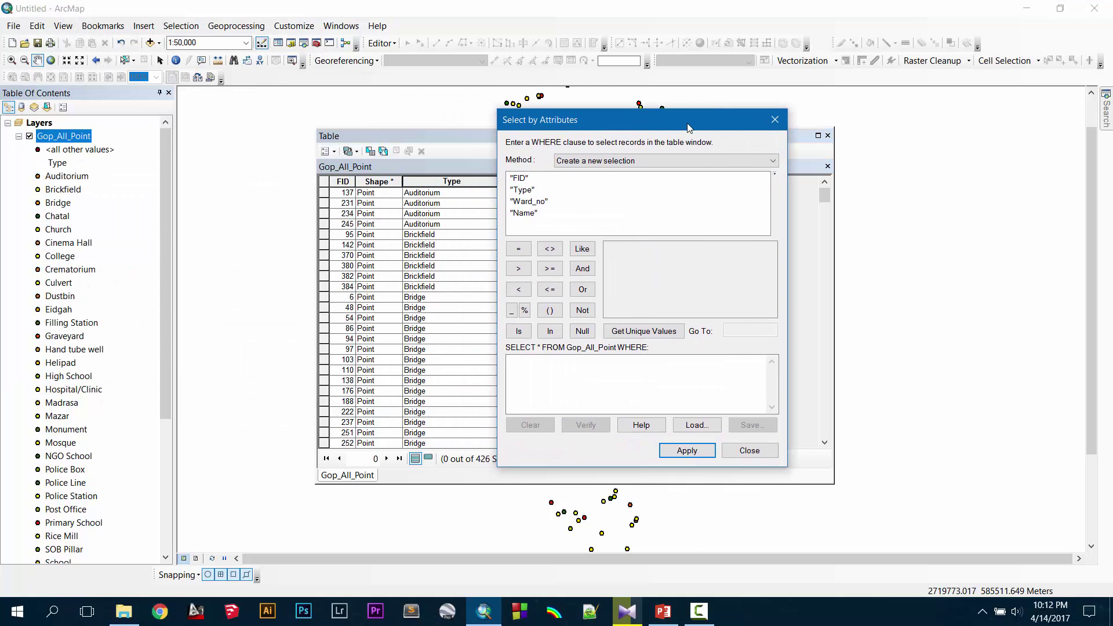
pyautogui.click(524, 192)
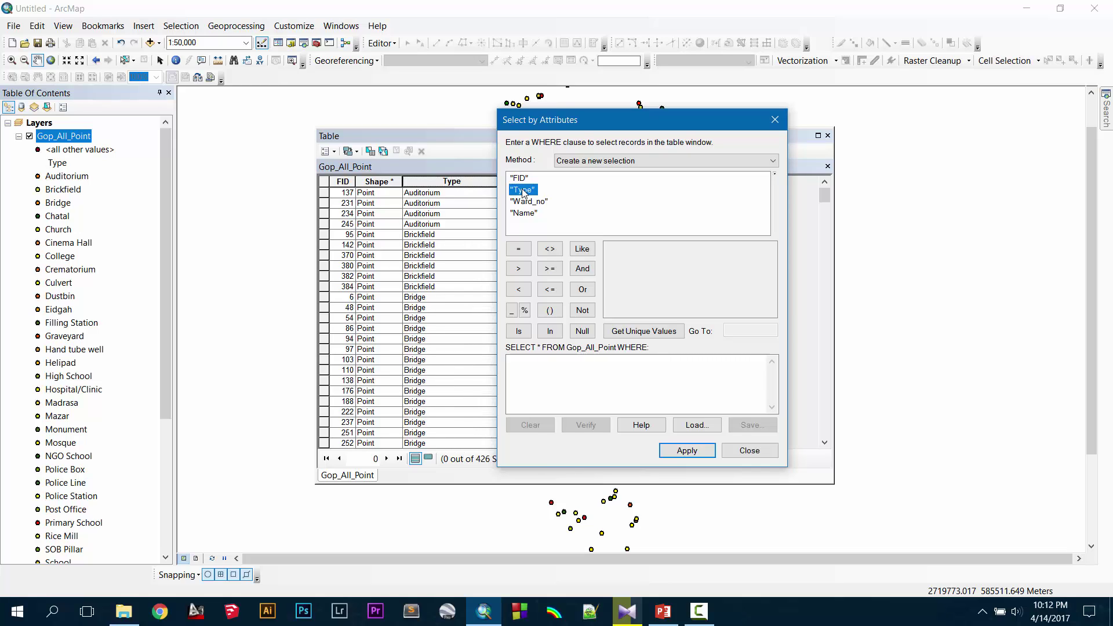
pyautogui.click(641, 331)
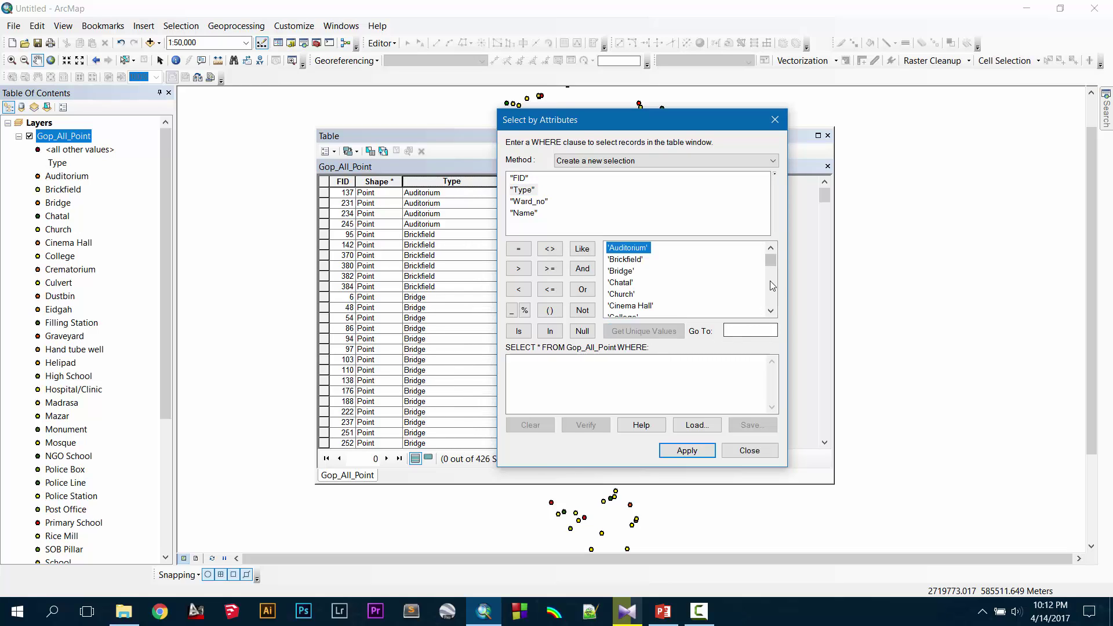
pyautogui.moveTo(772, 264)
pyautogui.mouseDown()
pyautogui.moveTo(771, 295)
pyautogui.moveTo(774, 260)
pyautogui.mouseUp()
pyautogui.scroll(-3, 700, 296)
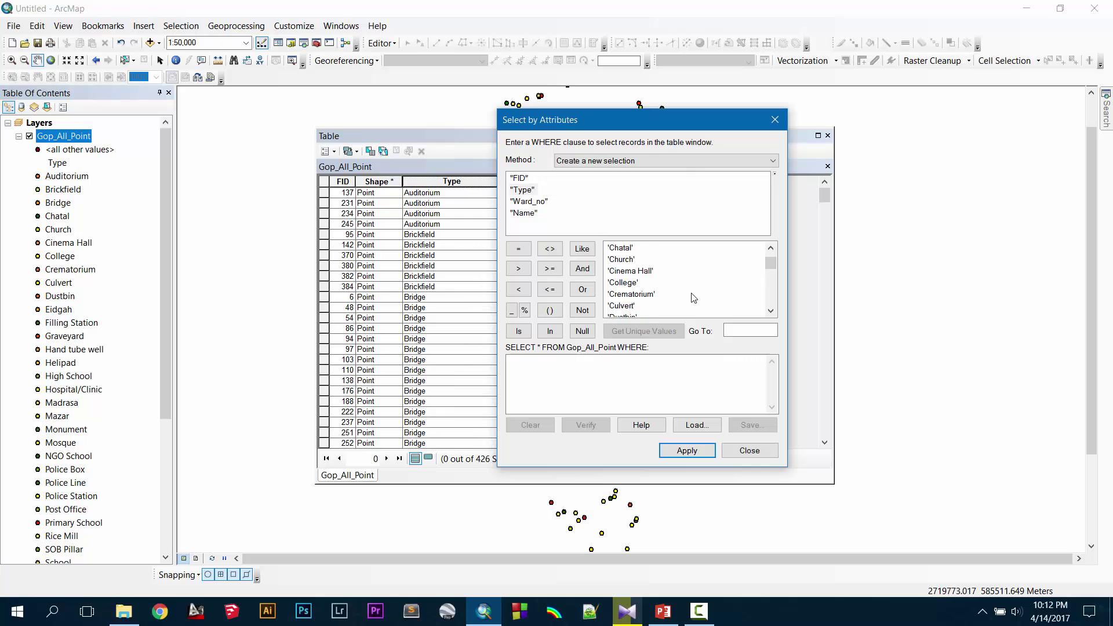
pyautogui.scroll(2, 633, 275)
pyautogui.scroll(-4, 655, 316)
pyautogui.scroll(1, 643, 300)
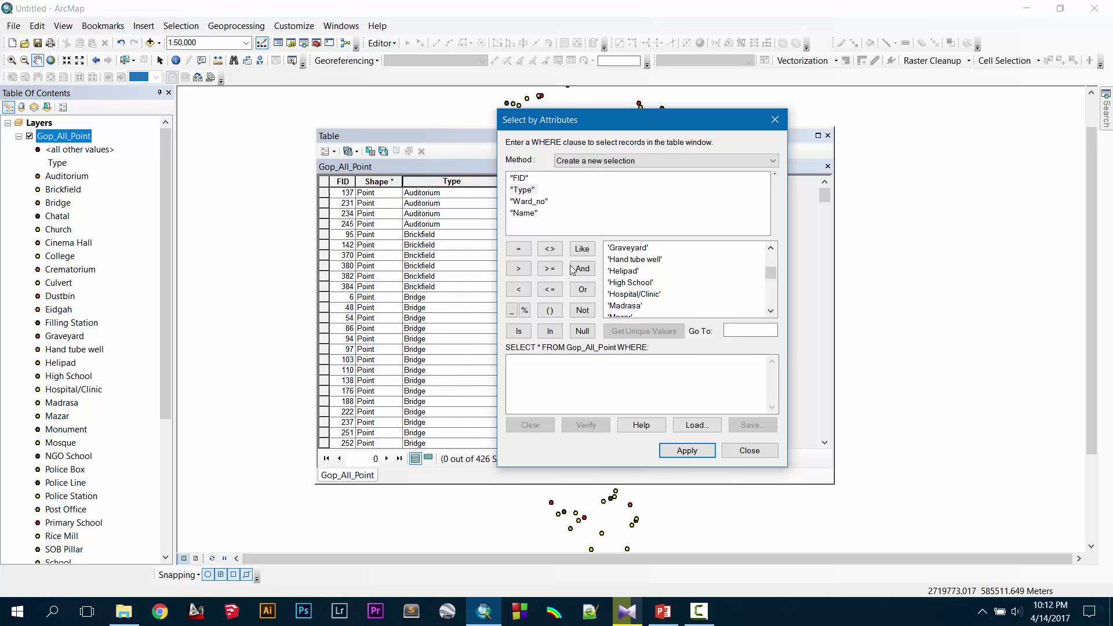
# Step: Build the WHERE clause "Type" = 'College' for the new selection
pyautogui.click(525, 191)
pyautogui.doubleClick(524, 190)
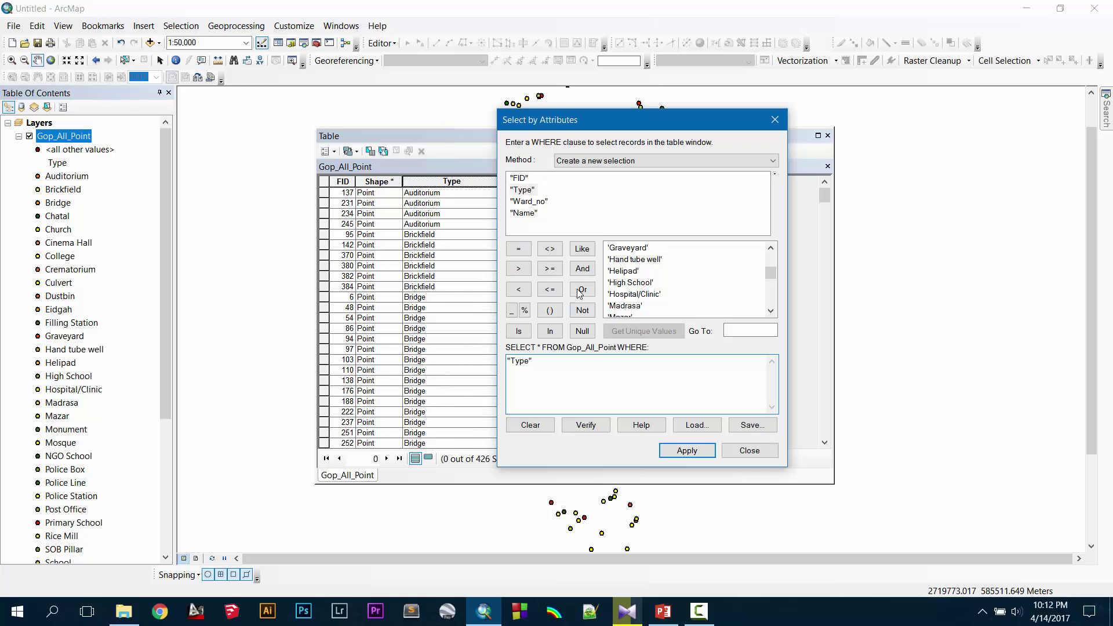
pyautogui.click(519, 249)
pyautogui.scroll(3, 686, 293)
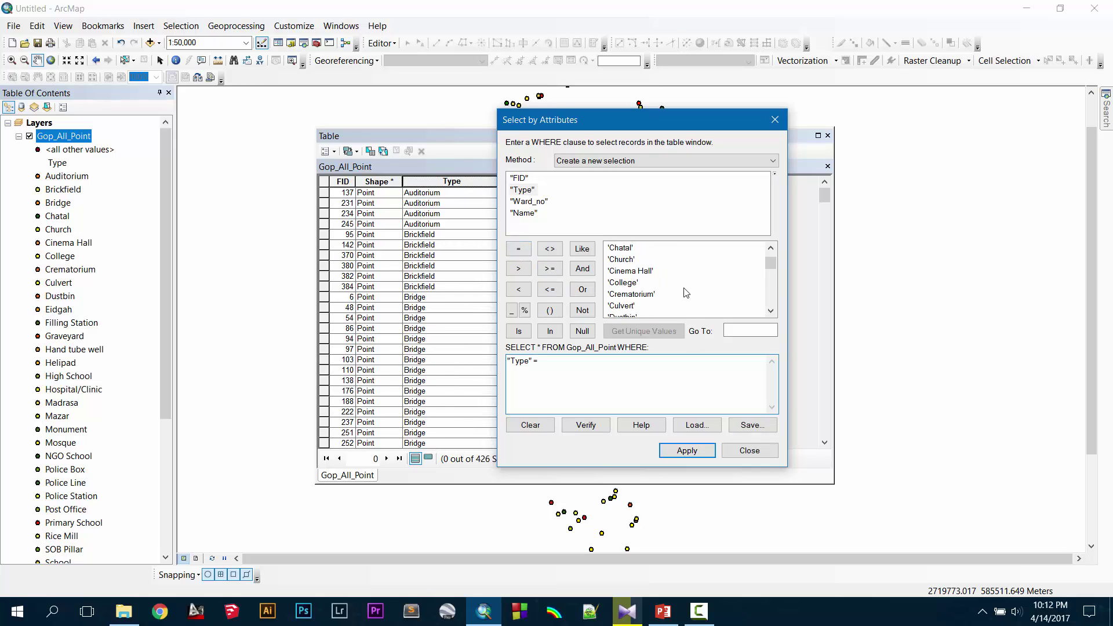
pyautogui.scroll(3, 686, 293)
pyautogui.scroll(-3, 635, 307)
pyautogui.doubleClick(626, 283)
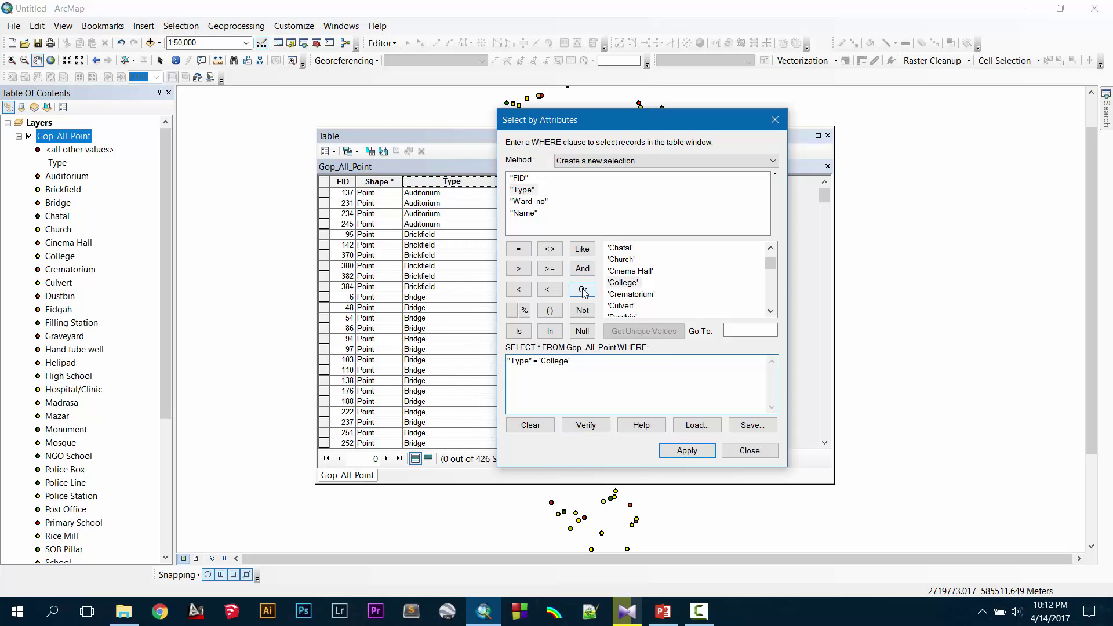
# Step: Extend the WHERE clause with OR 'High School' and try to apply the selection
pyautogui.scroll(-3, 685, 301)
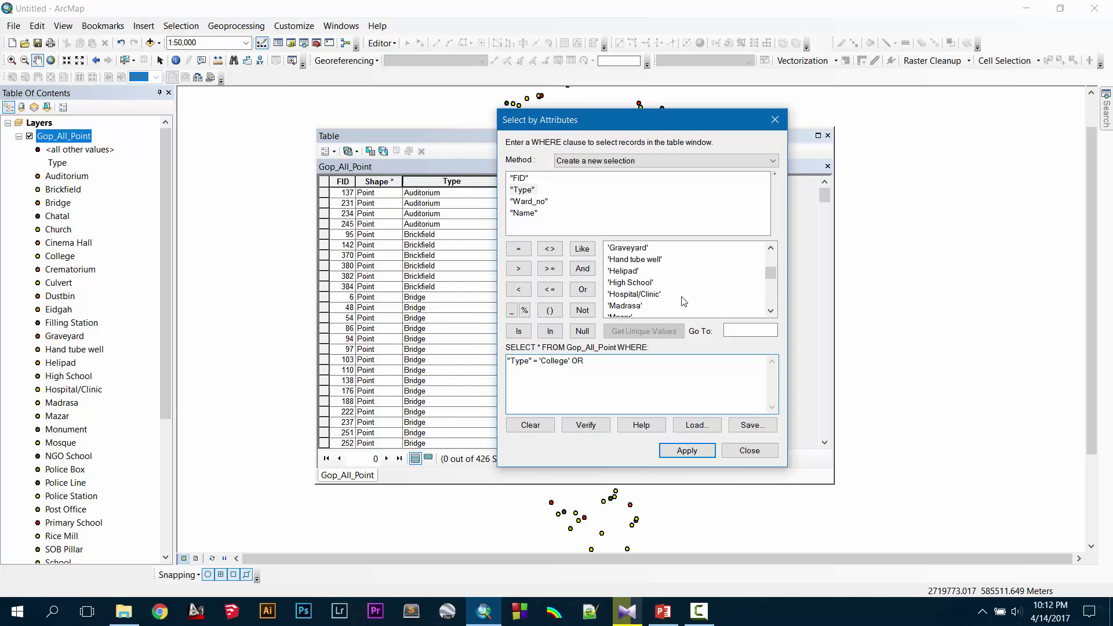
pyautogui.doubleClick(630, 283)
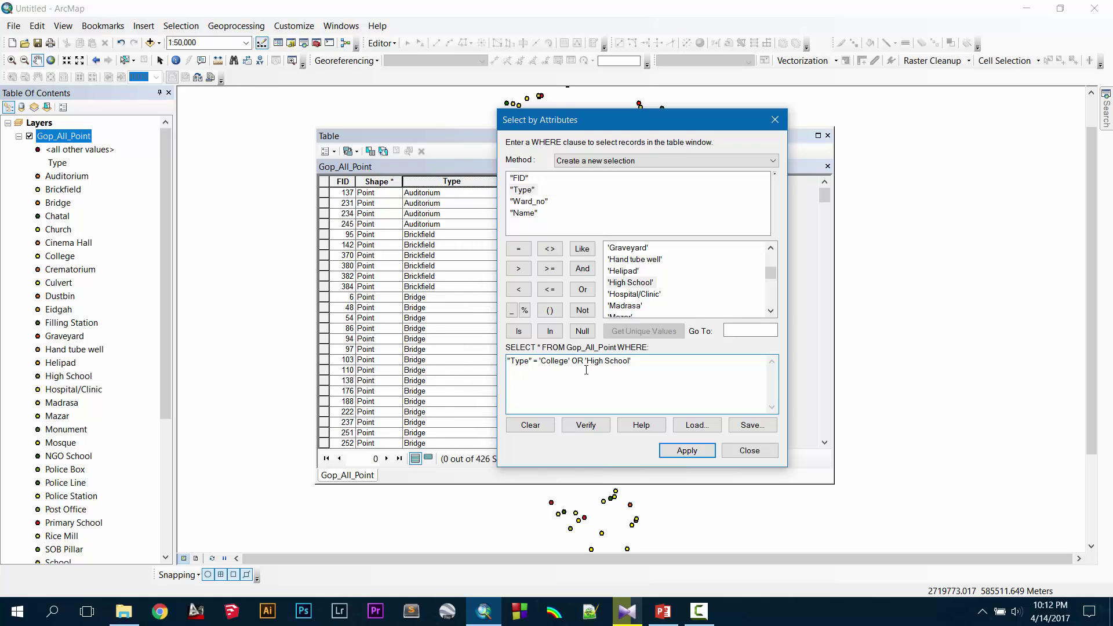
pyautogui.click(671, 450)
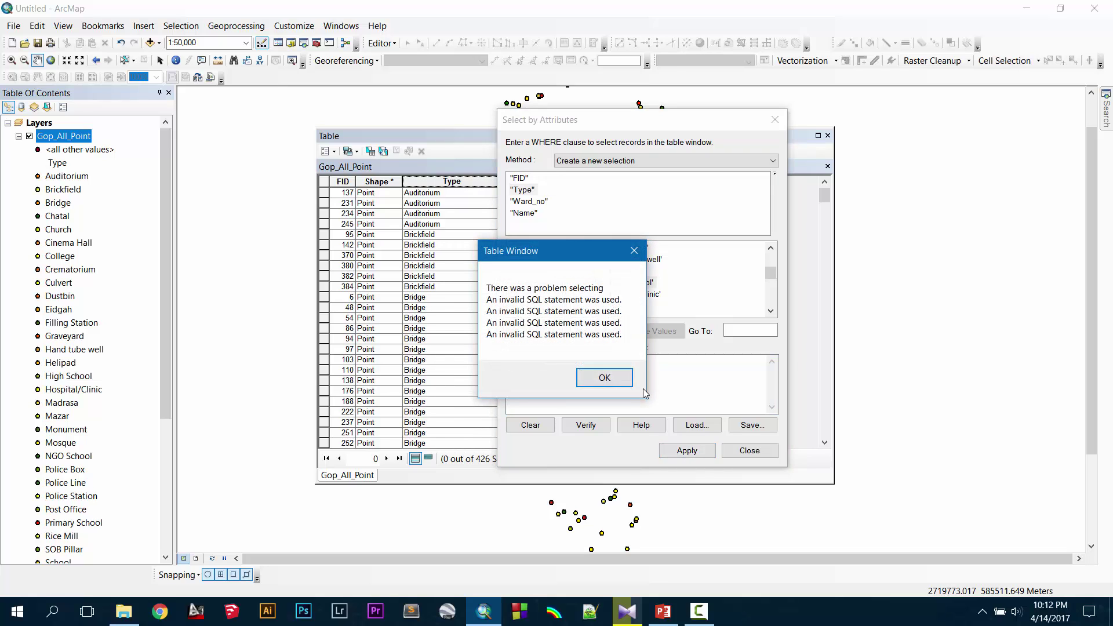
pyautogui.click(603, 377)
# Step: Correct the WHERE clause to "Type" = 'College' OR "Type" = 'High School'
pyautogui.moveTo(827, 195)
pyautogui.mouseDown()
pyautogui.moveTo(828, 220)
pyautogui.moveTo(837, 180)
pyautogui.mouseUp()
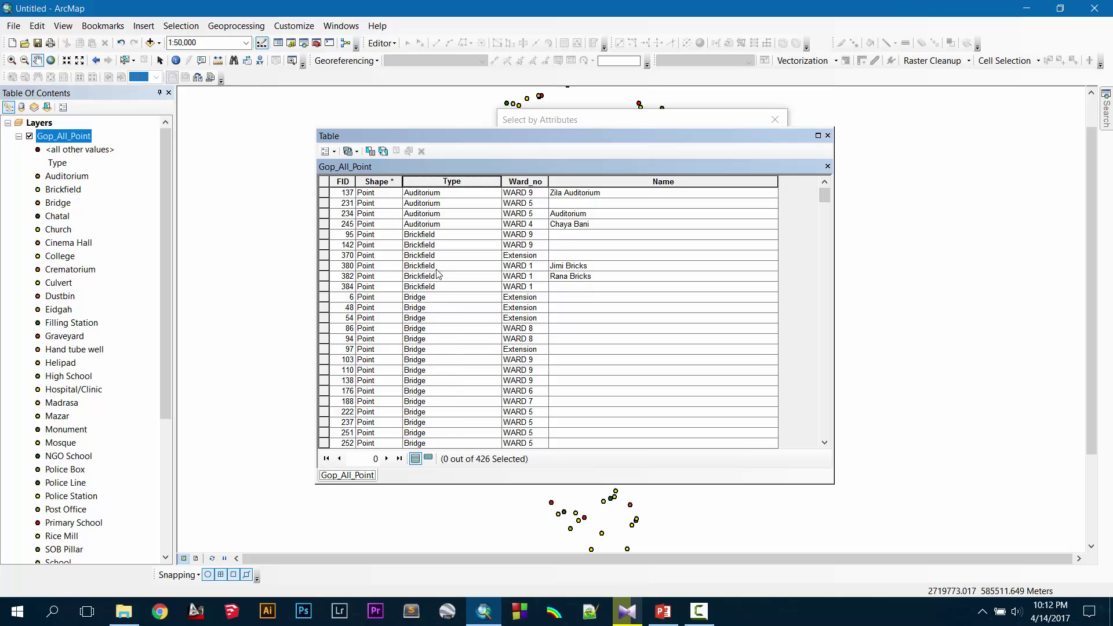
pyautogui.click(592, 118)
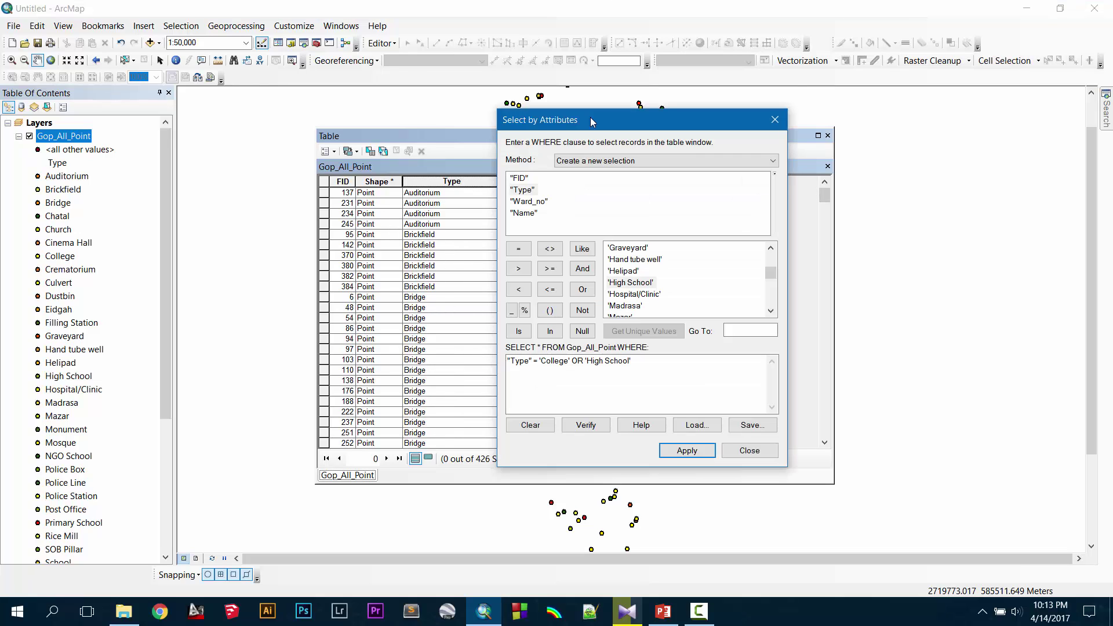
pyautogui.click(587, 361)
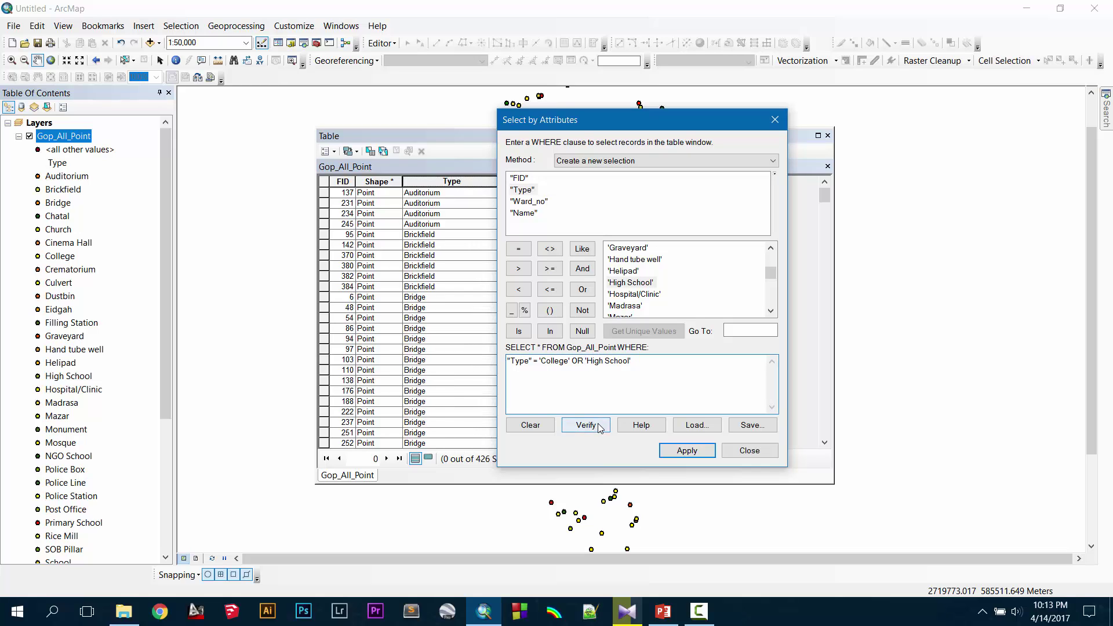
pyautogui.doubleClick(525, 192)
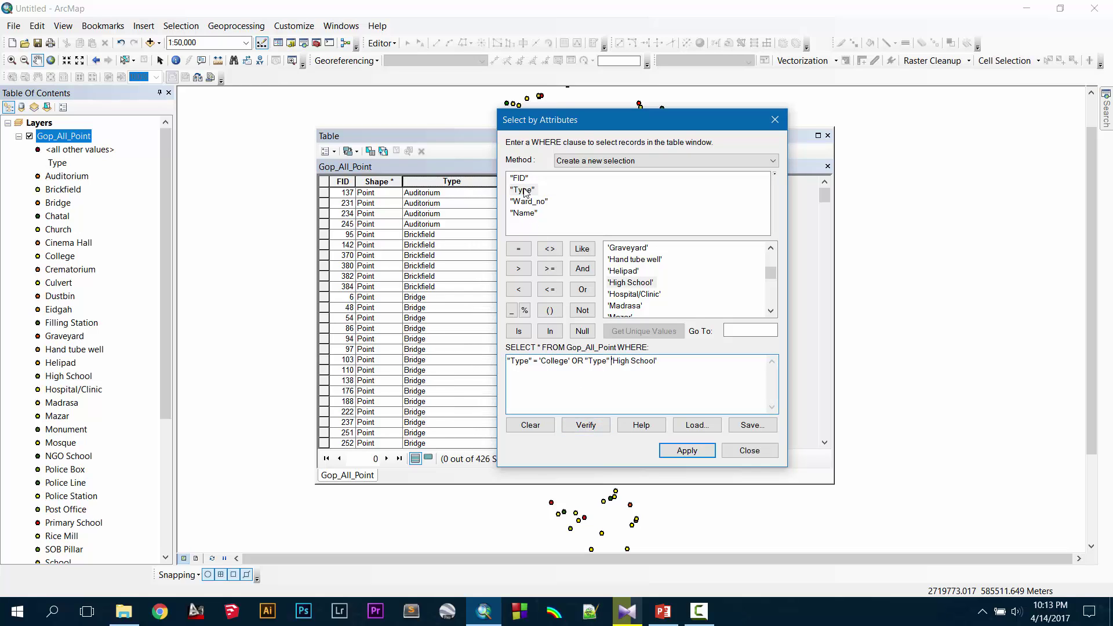
pyautogui.click(518, 248)
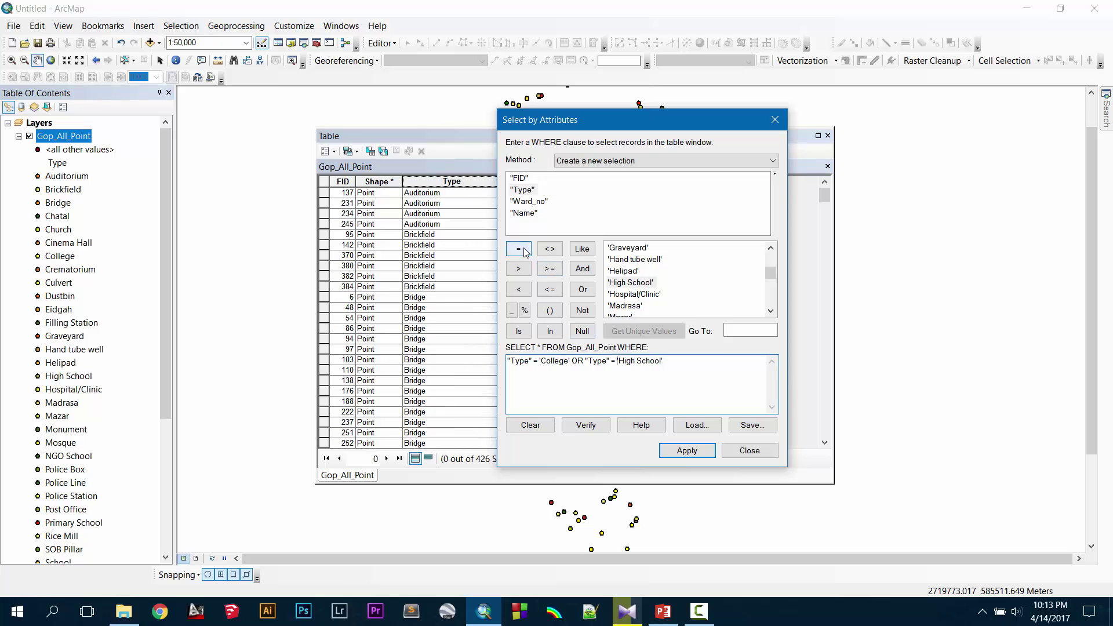
# Step: Verify the college and high school query, apply the selection, and check the selected records in the table
pyautogui.click(585, 424)
pyautogui.click(605, 354)
pyautogui.click(688, 452)
pyautogui.moveTo(824, 194); pyautogui.dragTo(849, 212)
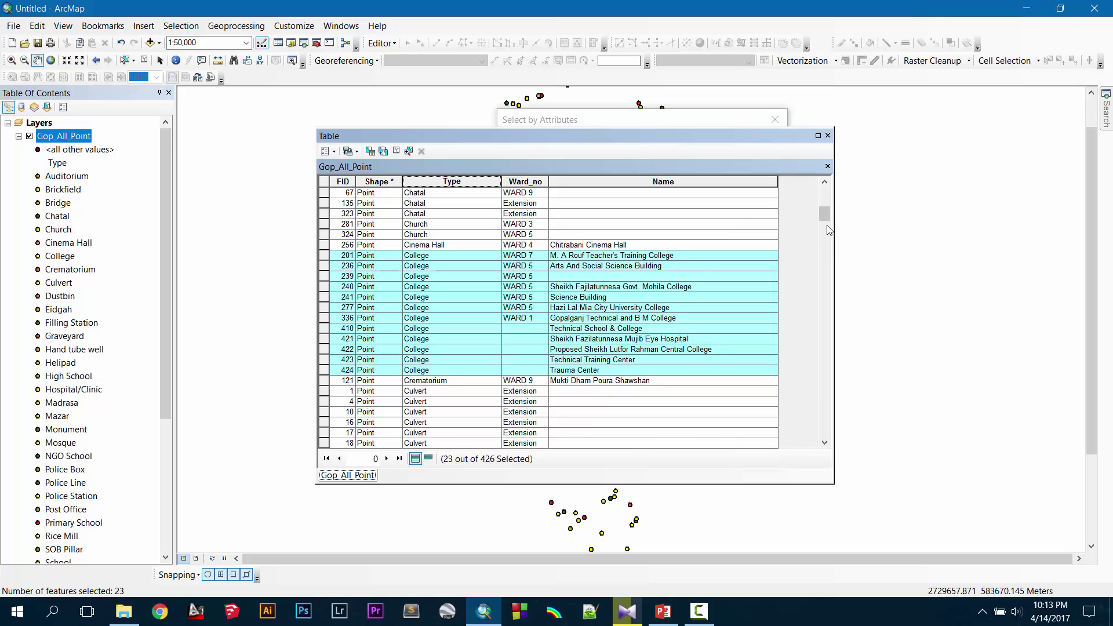
# Step: Close the attribute table and examine where the selected college and high school points lie on the map
pyautogui.click(829, 137)
pyautogui.scroll(-2, 766, 235)
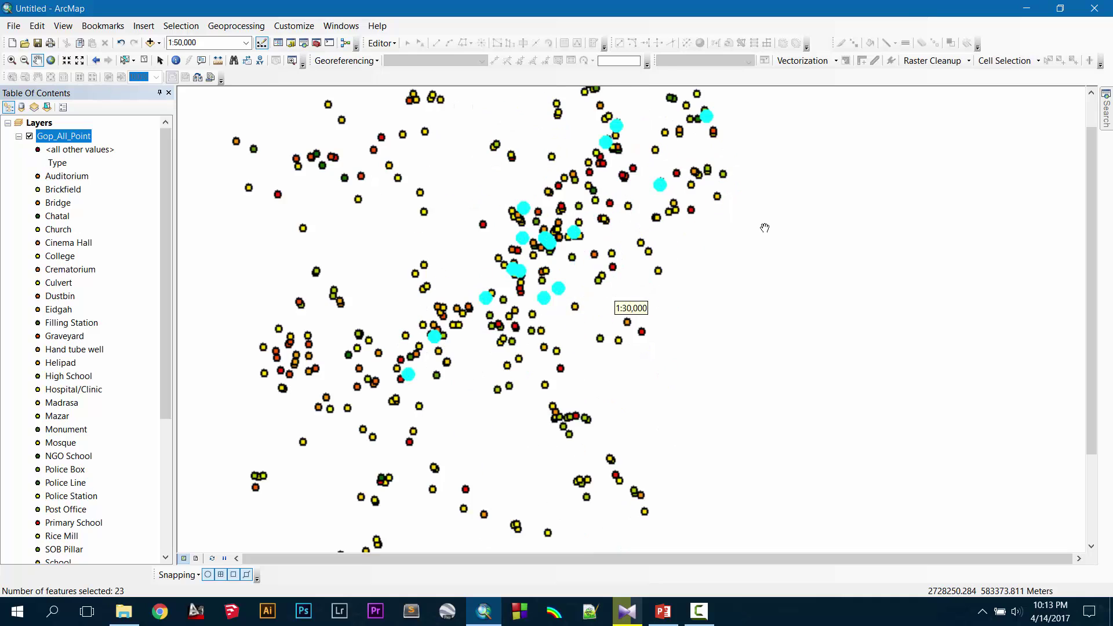
pyautogui.scroll(2, 554, 209)
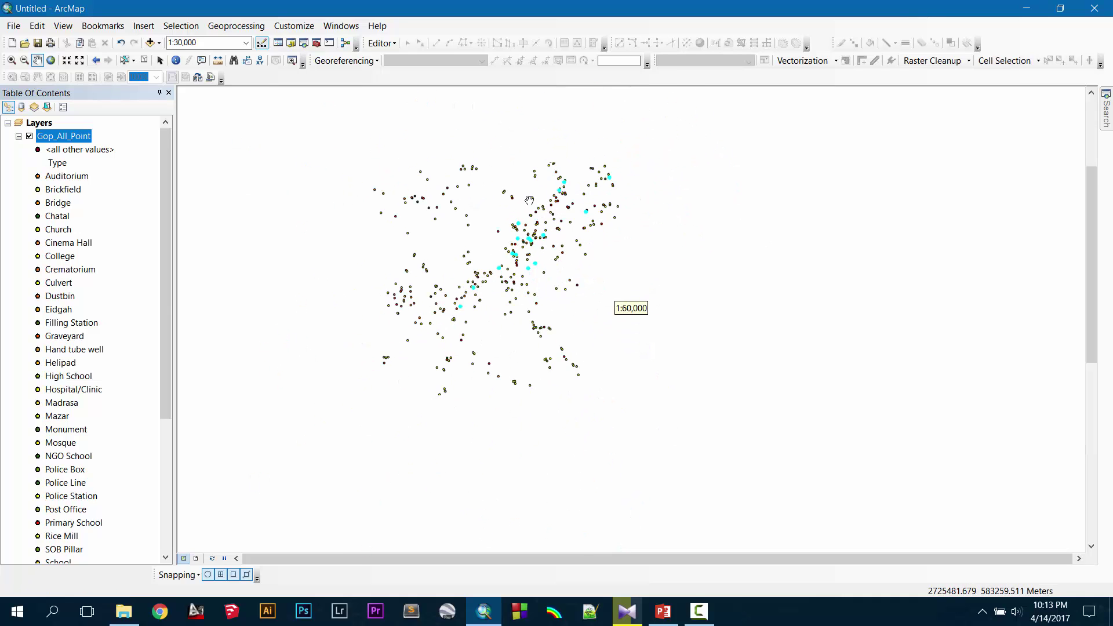
pyautogui.moveTo(554, 209); pyautogui.dragTo(553, 163)
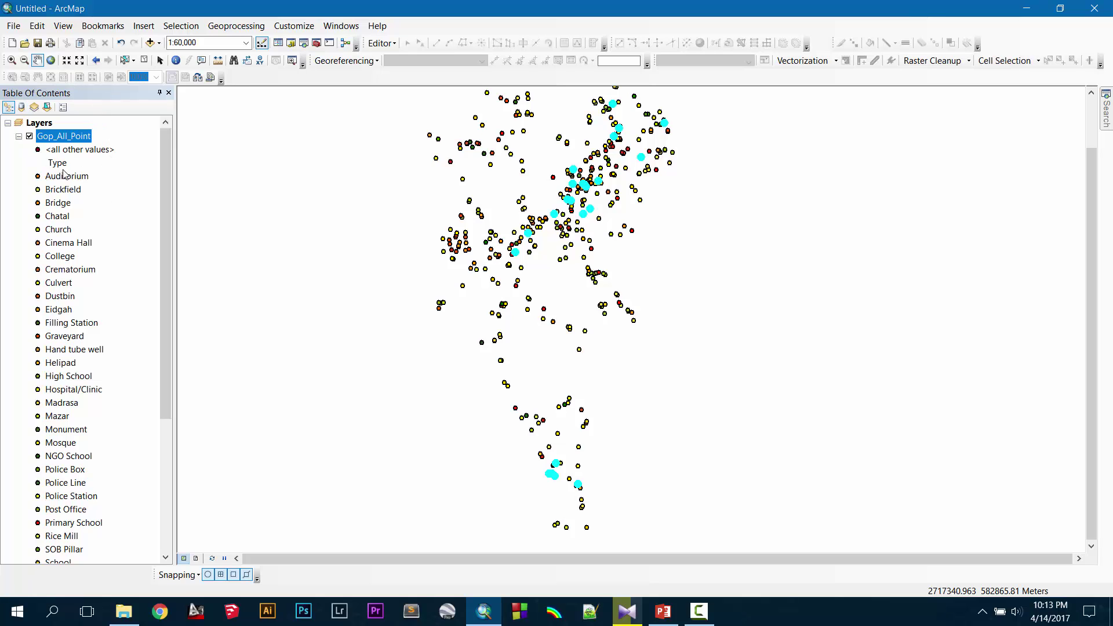
# Step: Start a data export of the Gop_All_Point layer limited to selected features, using the layer's source coordinate system
pyautogui.rightClick(70, 138)
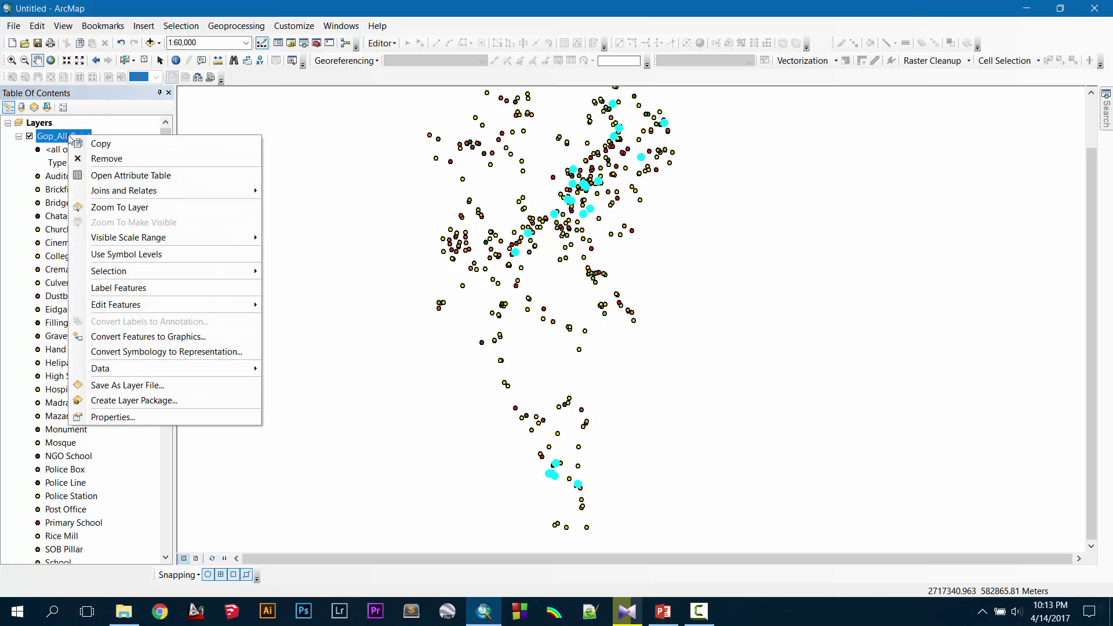
pyautogui.moveTo(174, 371)
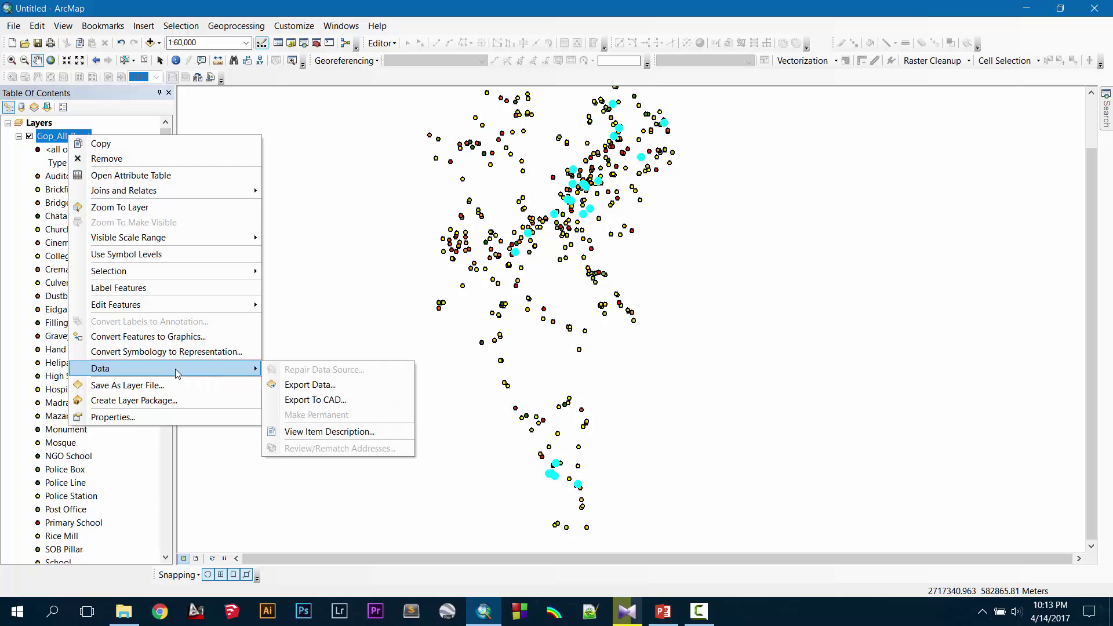
pyautogui.click(328, 383)
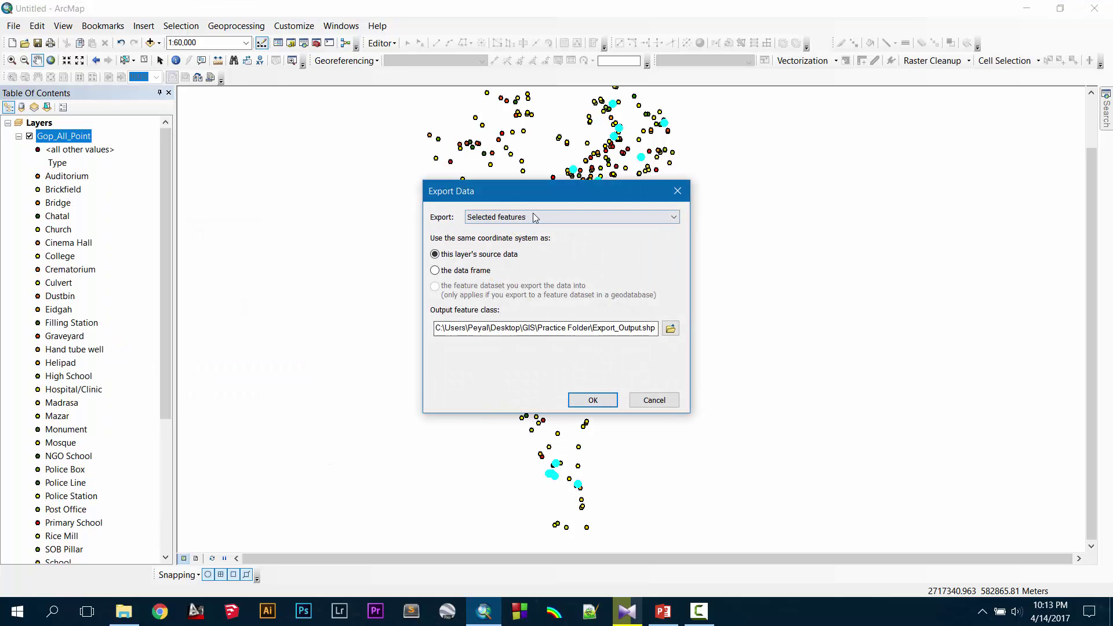
pyautogui.click(526, 218)
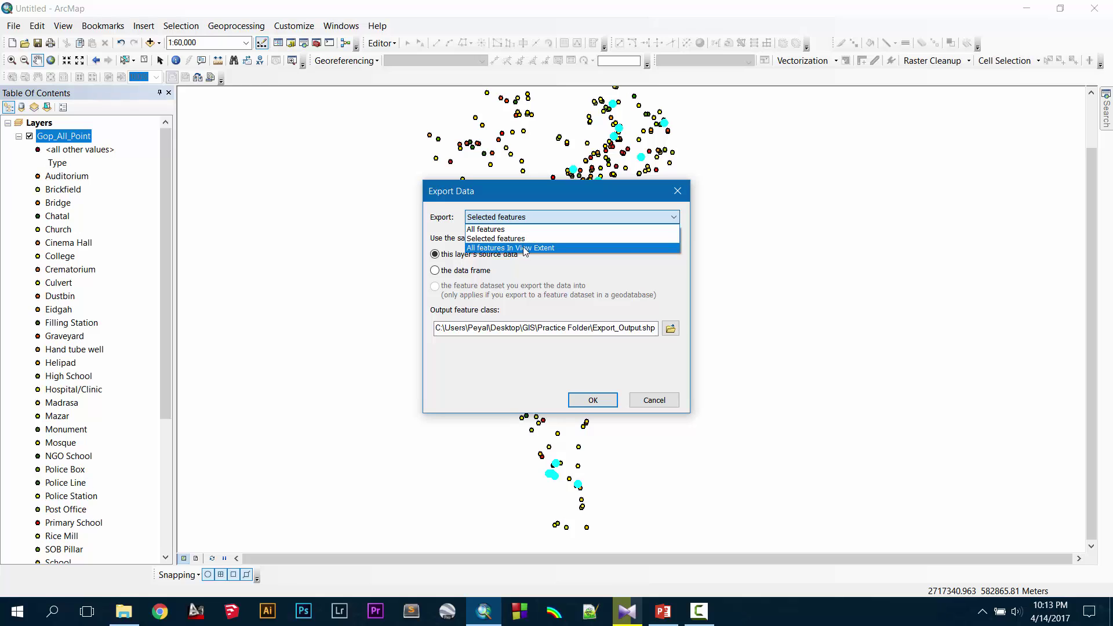
pyautogui.click(525, 239)
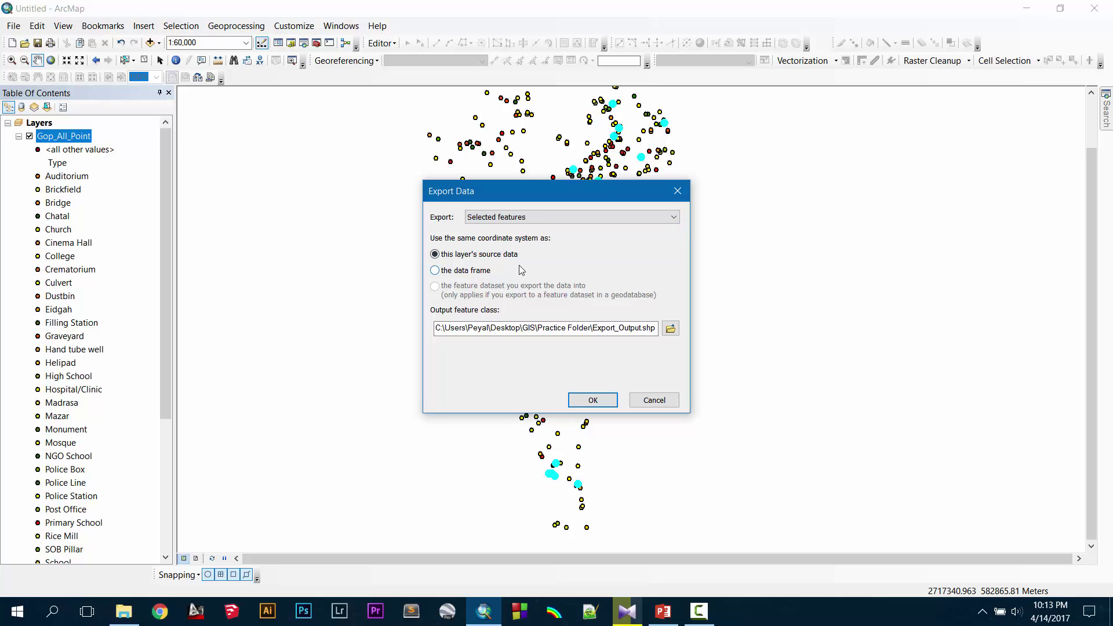
# Step: Export to the Making of Analysis Tutorial folder as shapefile colleges_and_hschools and add the exported data to the map
pyautogui.click(670, 330)
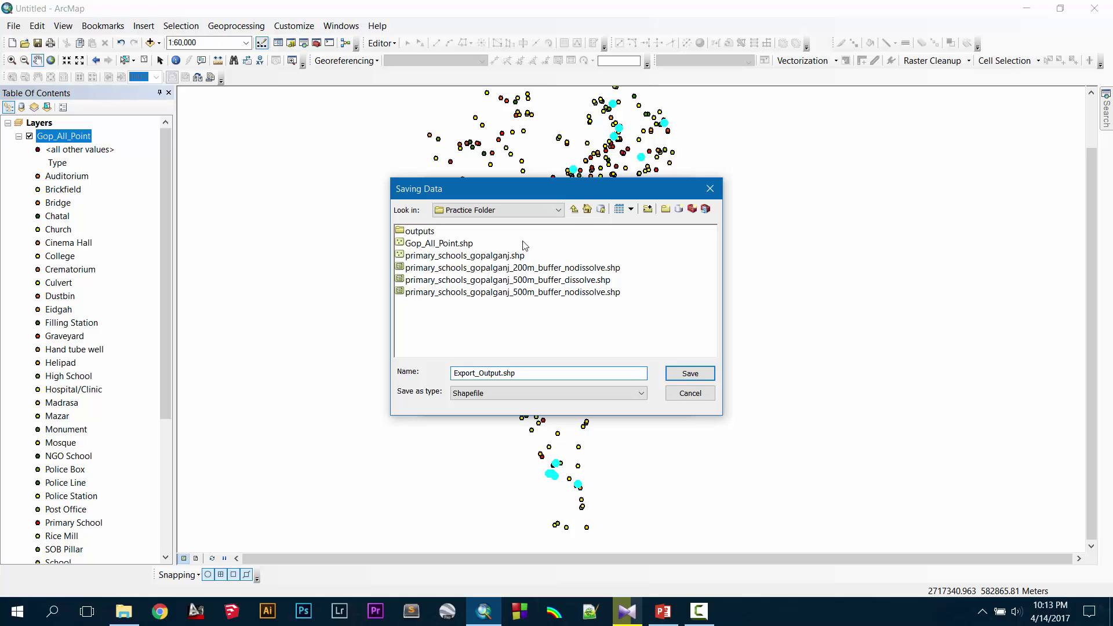
pyautogui.click(573, 209)
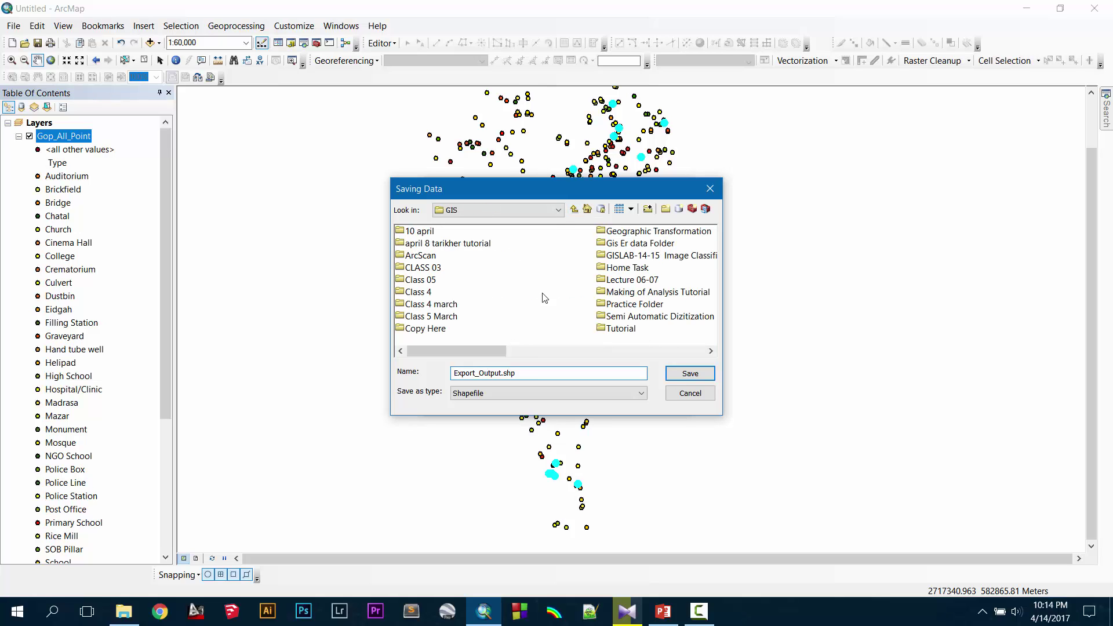
pyautogui.doubleClick(643, 297)
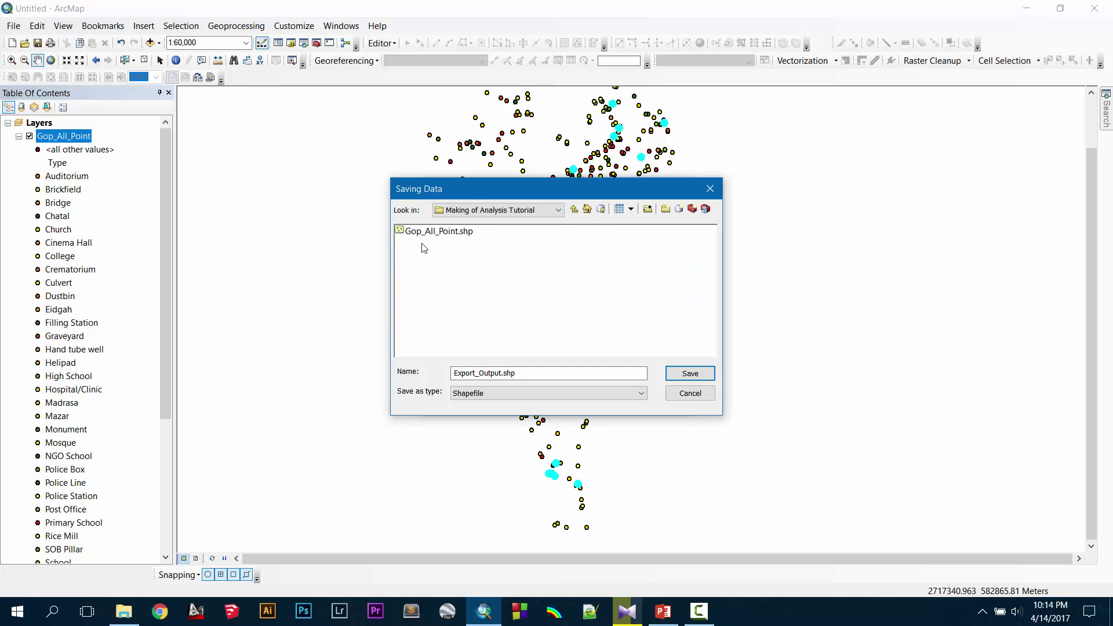
pyautogui.moveTo(527, 373); pyautogui.dragTo(410, 376)
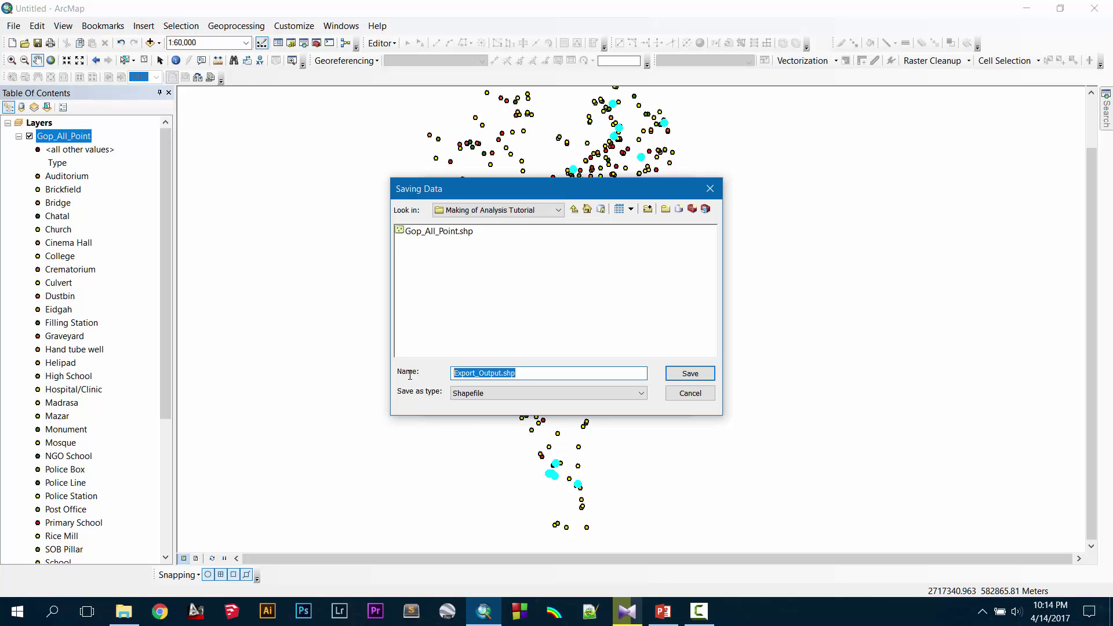
pyautogui.write('colleges and hschools')
pyautogui.click(689, 376)
pyautogui.click(598, 401)
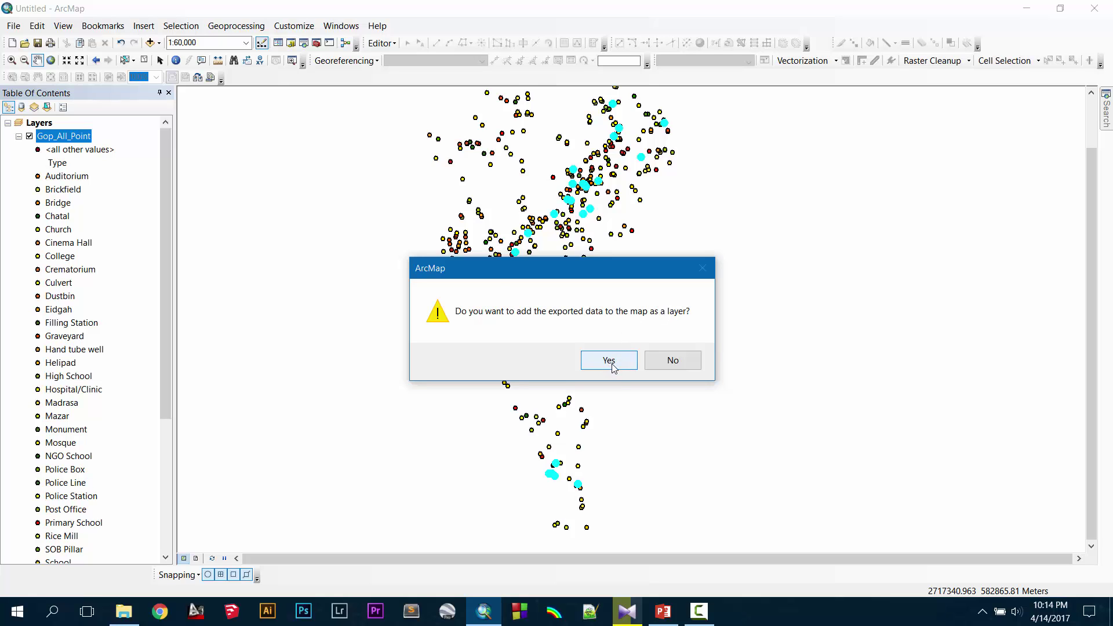
pyautogui.click(608, 361)
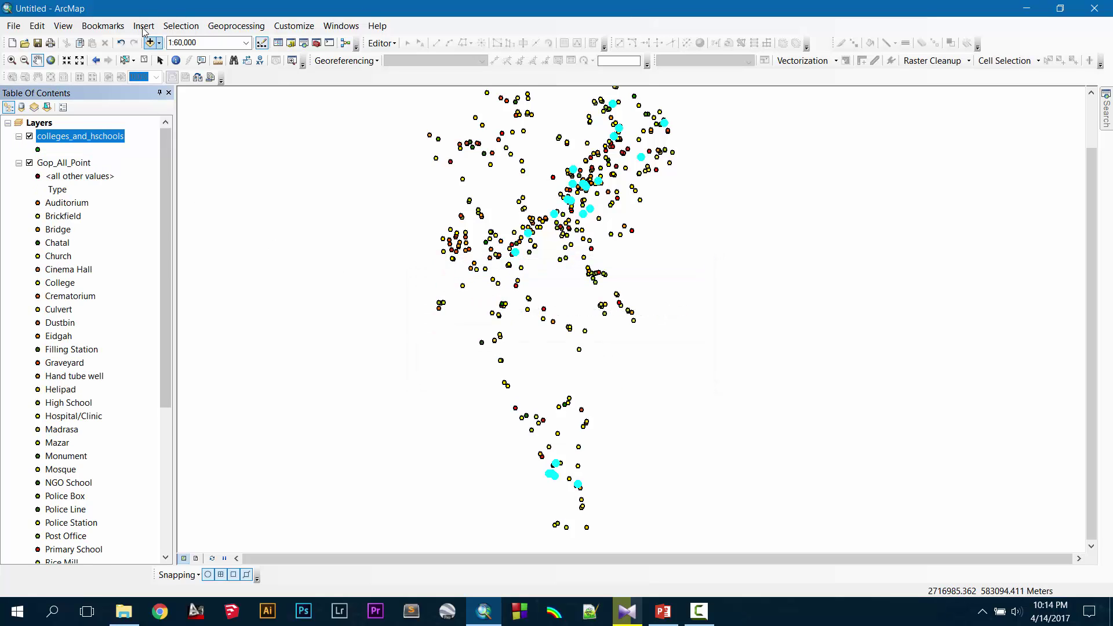
# Step: Remove the Gop_All_Point layer from the map
pyautogui.click(61, 164)
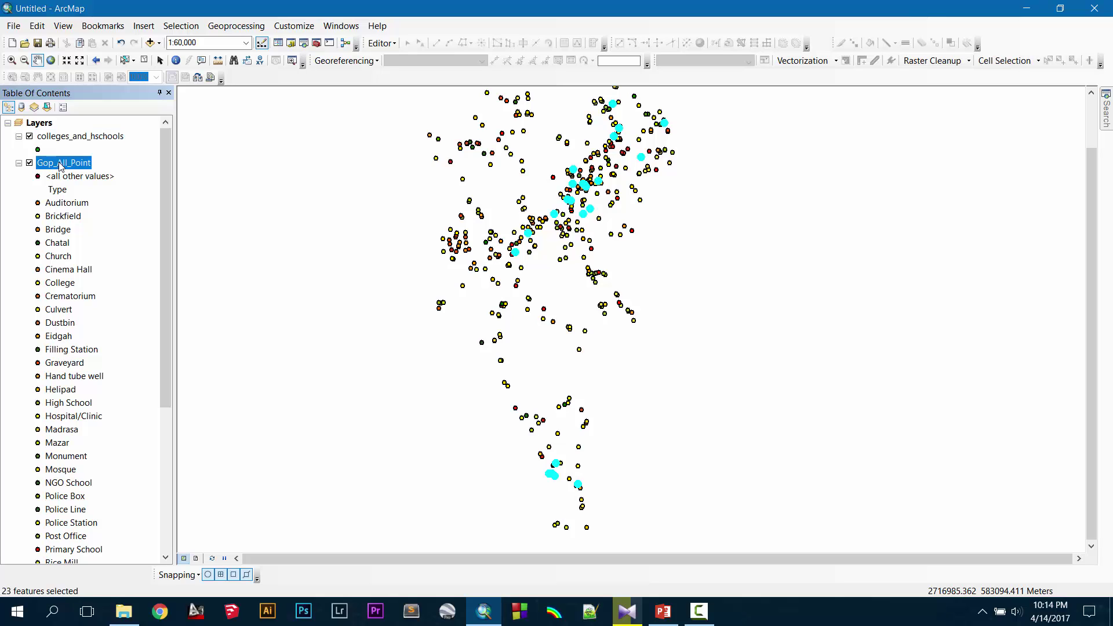
pyautogui.rightClick(61, 164)
pyautogui.click(124, 187)
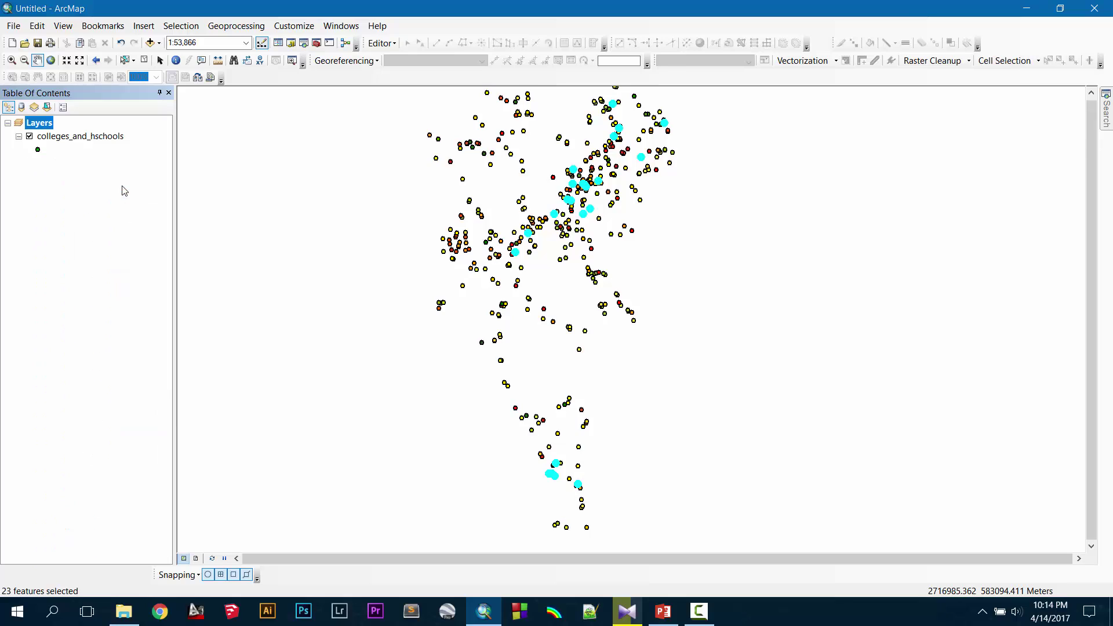
# Step: Zoom to the colleges_and_hschools layer and examine the distribution of its points
pyautogui.scroll(-1, 631, 305)
pyautogui.moveTo(686, 171)
pyautogui.mouseDown()
pyautogui.moveTo(664, 288)
pyautogui.moveTo(692, 185)
pyautogui.mouseUp()
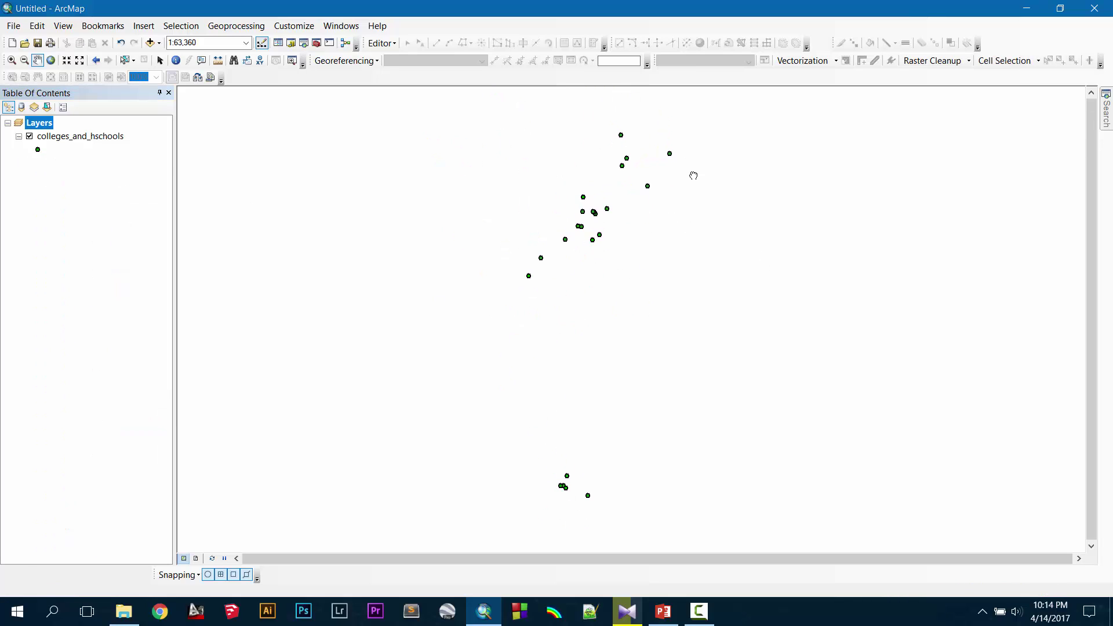
pyautogui.rightClick(65, 137)
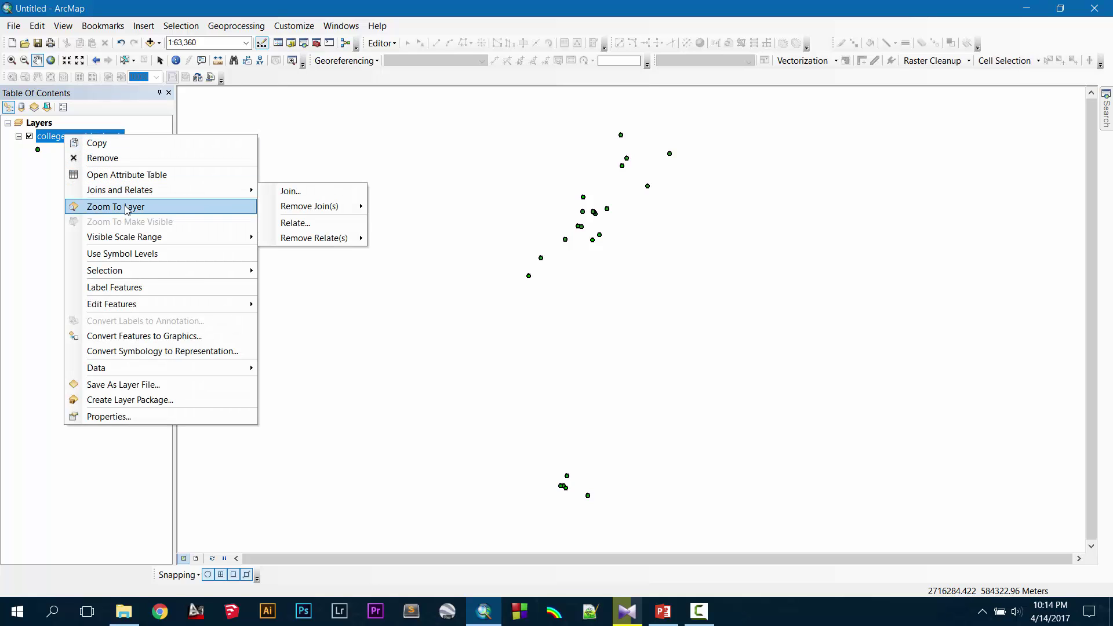
pyautogui.click(127, 207)
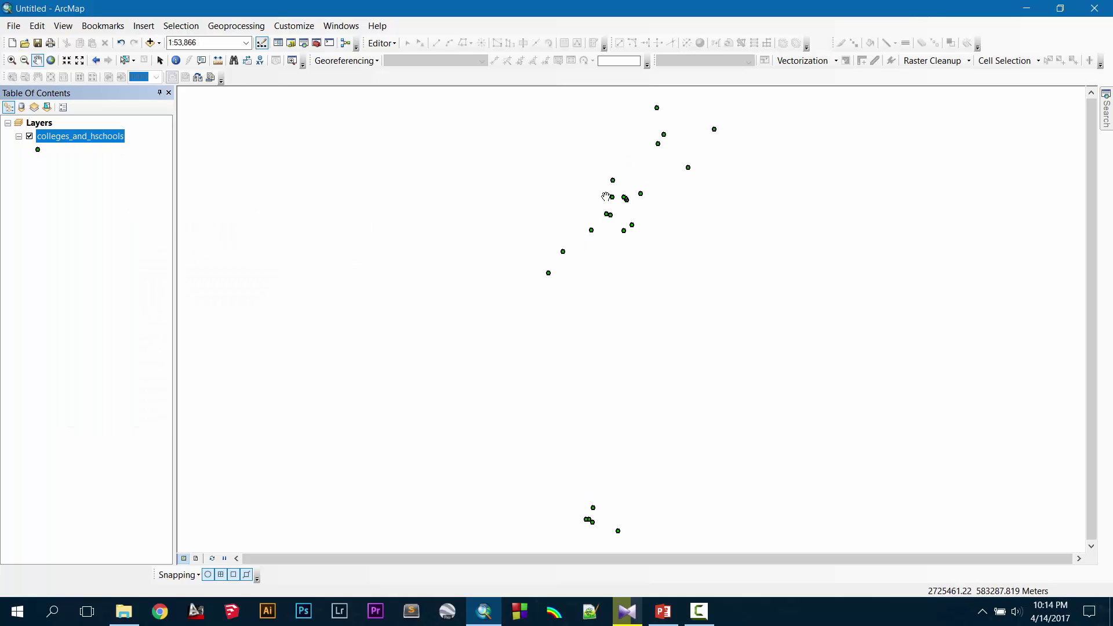
pyautogui.scroll(-3, 625, 160)
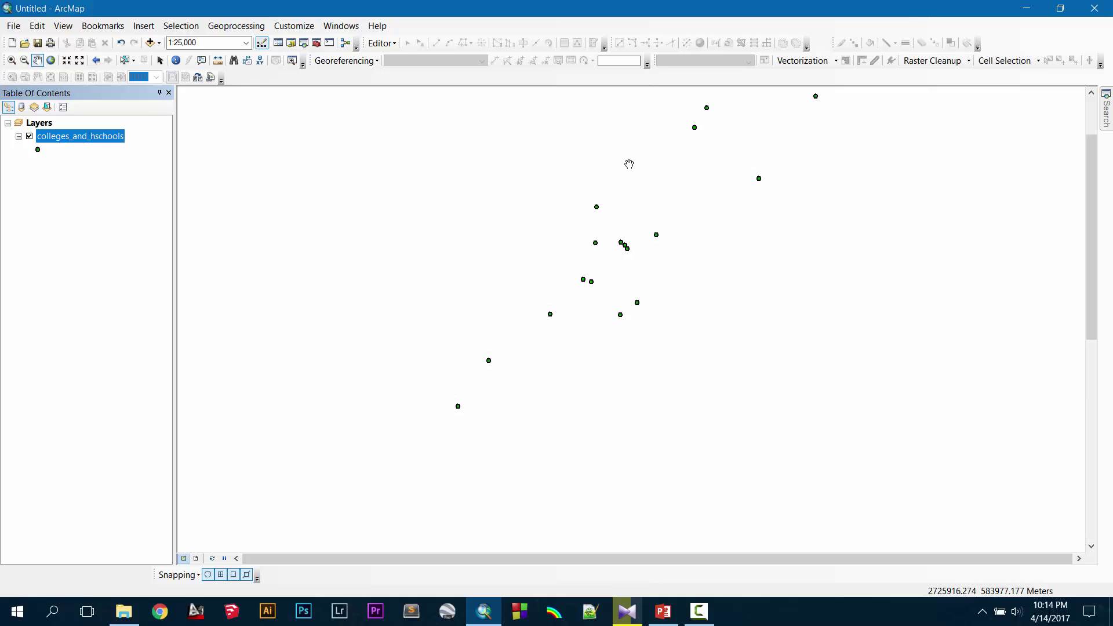
pyautogui.scroll(2, 629, 164)
pyautogui.scroll(1, 649, 221)
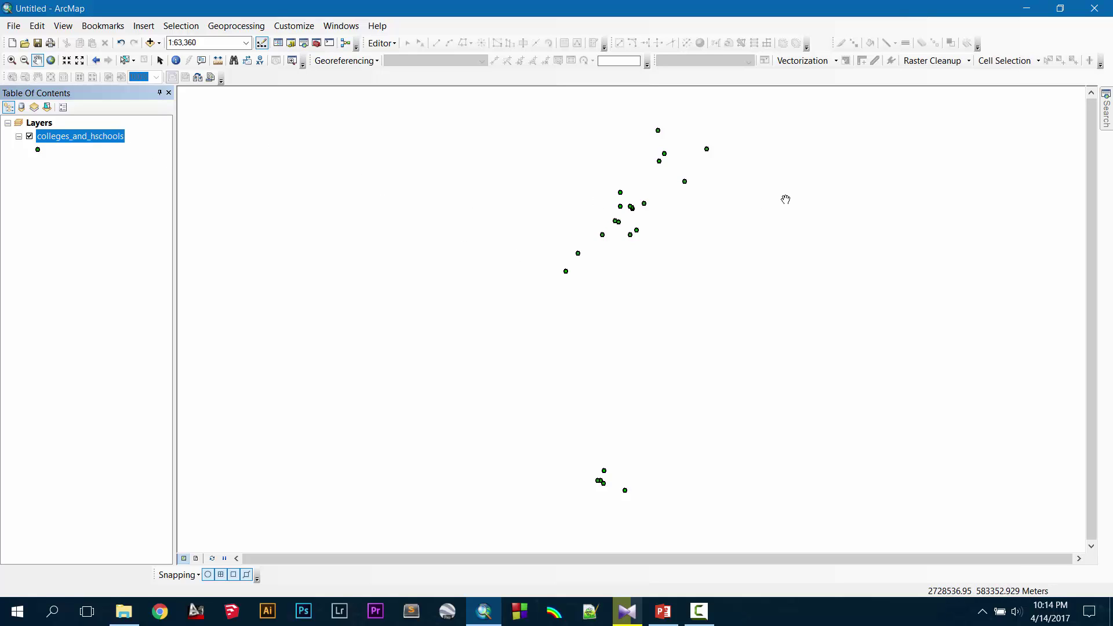
pyautogui.scroll(-1, 627, 216)
pyautogui.scroll(-1, 628, 216)
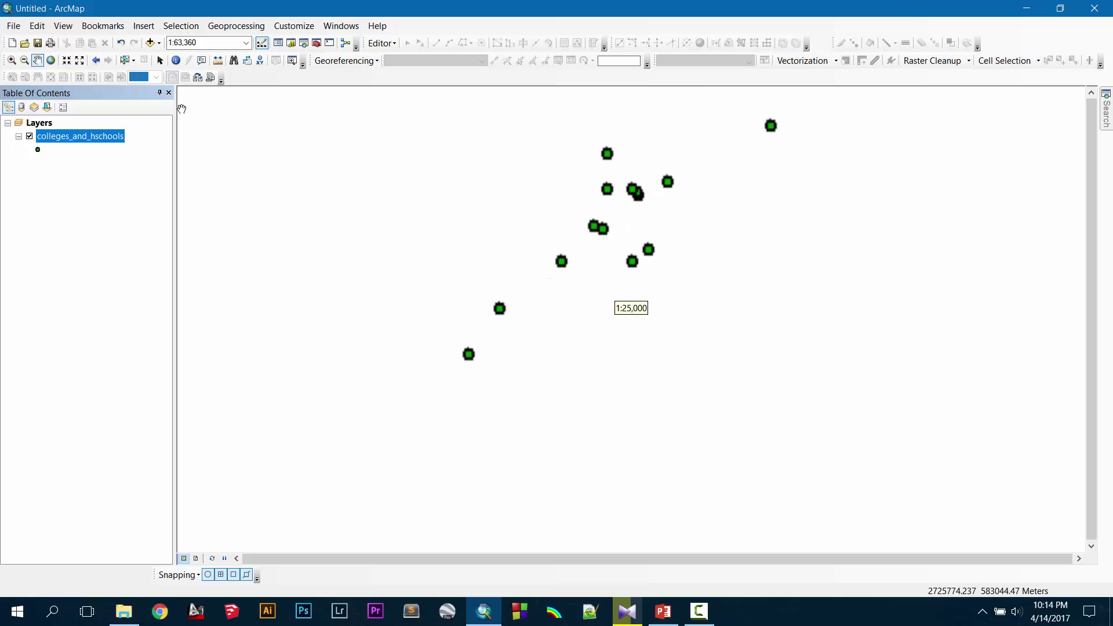
# Step: Search the marker symbols for "school", apply the ArcGIS_Explorer School symbol to colleges_and_hschools, and check it on the map
pyautogui.rightClick(77, 138)
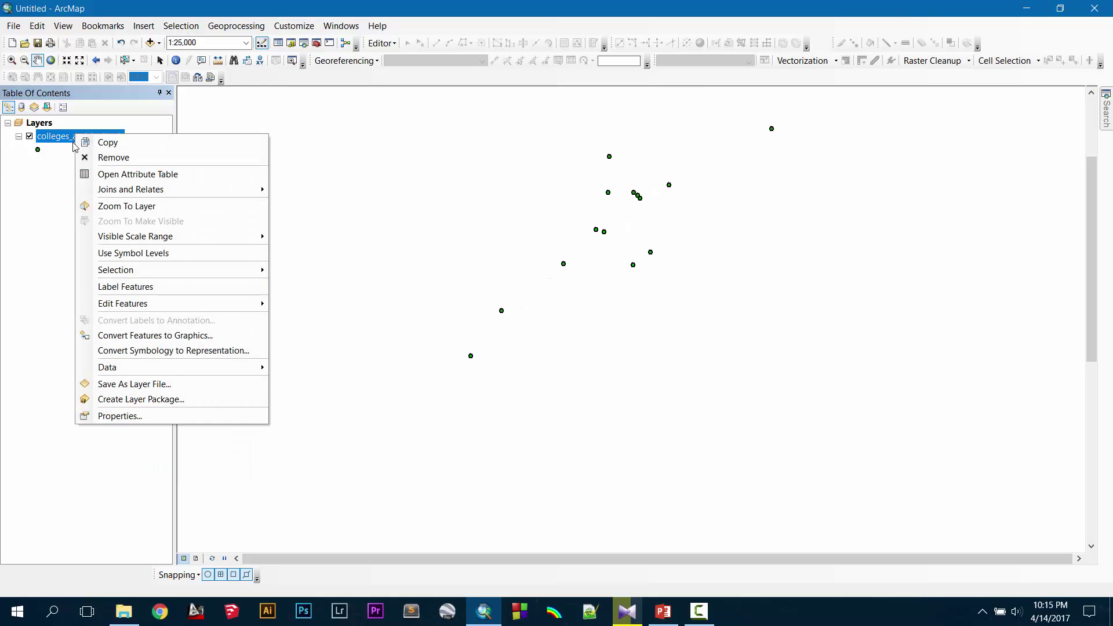
pyautogui.click(34, 173)
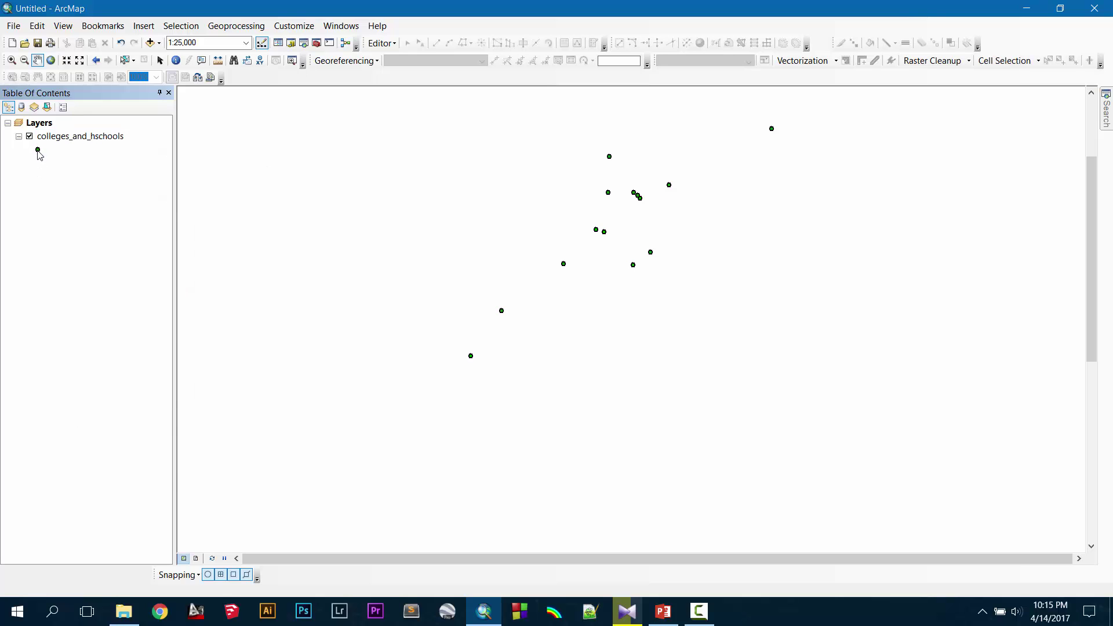
pyautogui.click(38, 150)
pyautogui.moveTo(370, 226); pyautogui.dragTo(262, 163)
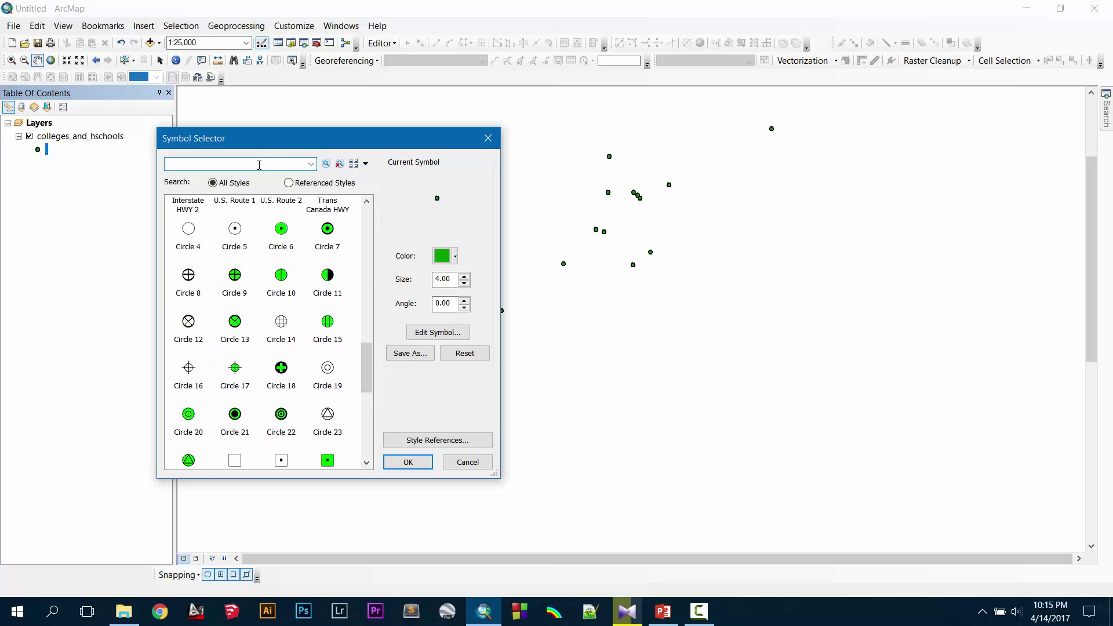
pyautogui.click(259, 165)
pyautogui.write('school')
pyautogui.press('Return')
pyautogui.click(188, 287)
pyautogui.click(409, 462)
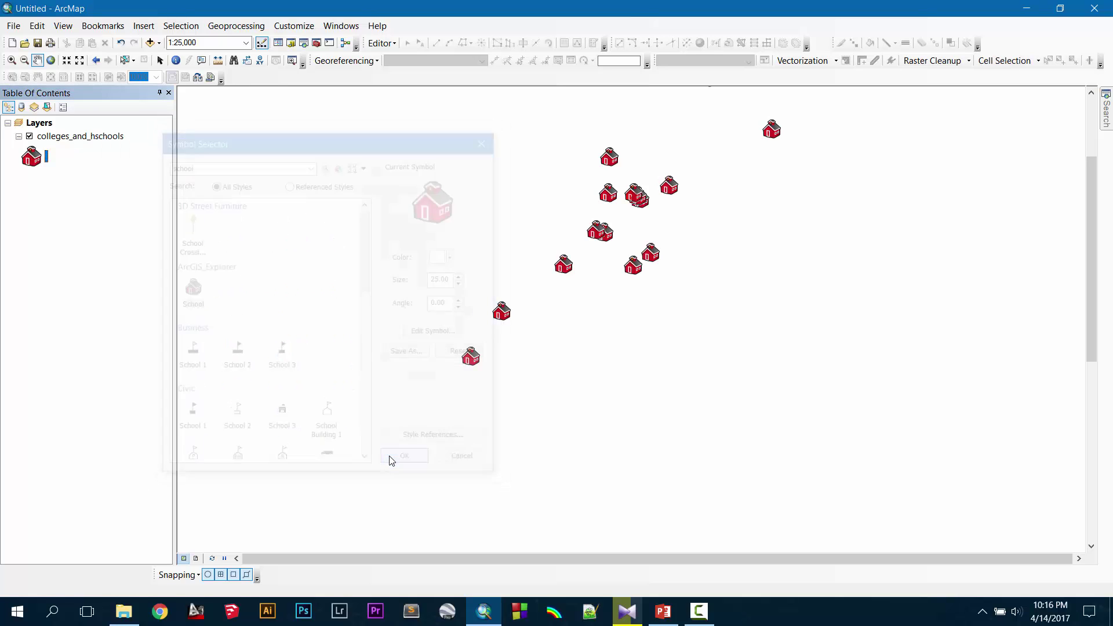
pyautogui.scroll(-2, 620, 182)
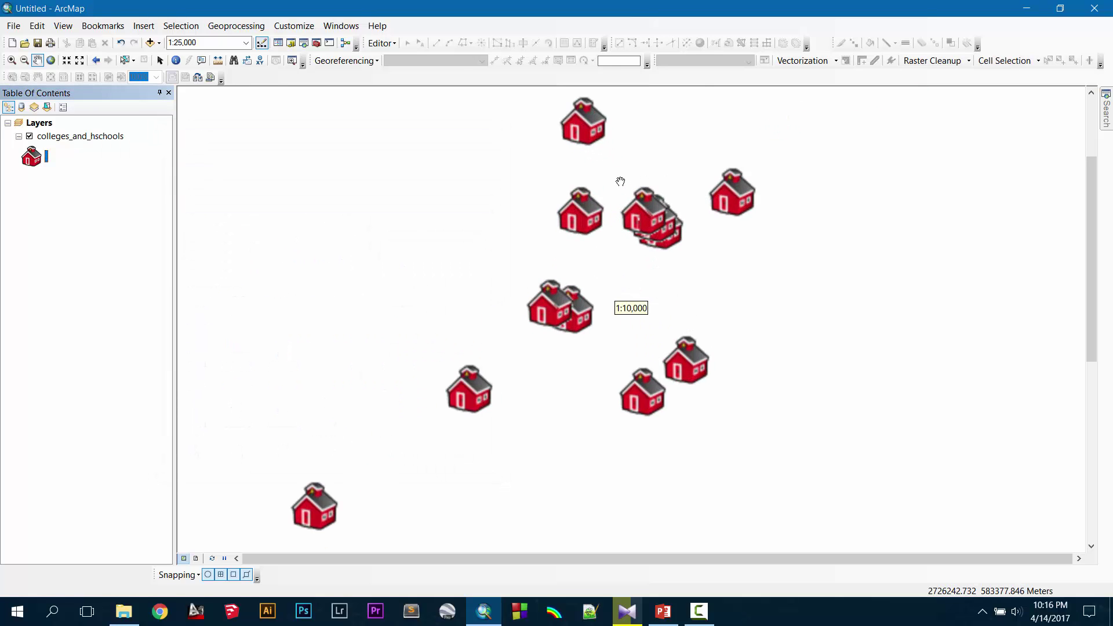
pyautogui.scroll(1, 650, 220)
pyautogui.scroll(1, 649, 221)
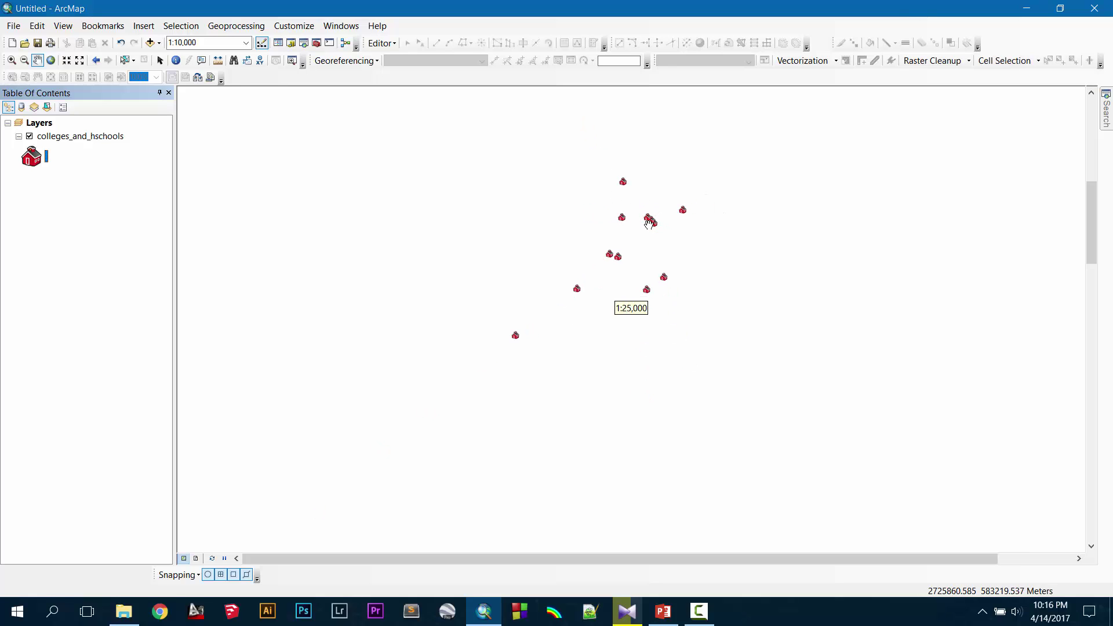
pyautogui.moveTo(718, 147); pyautogui.dragTo(704, 239)
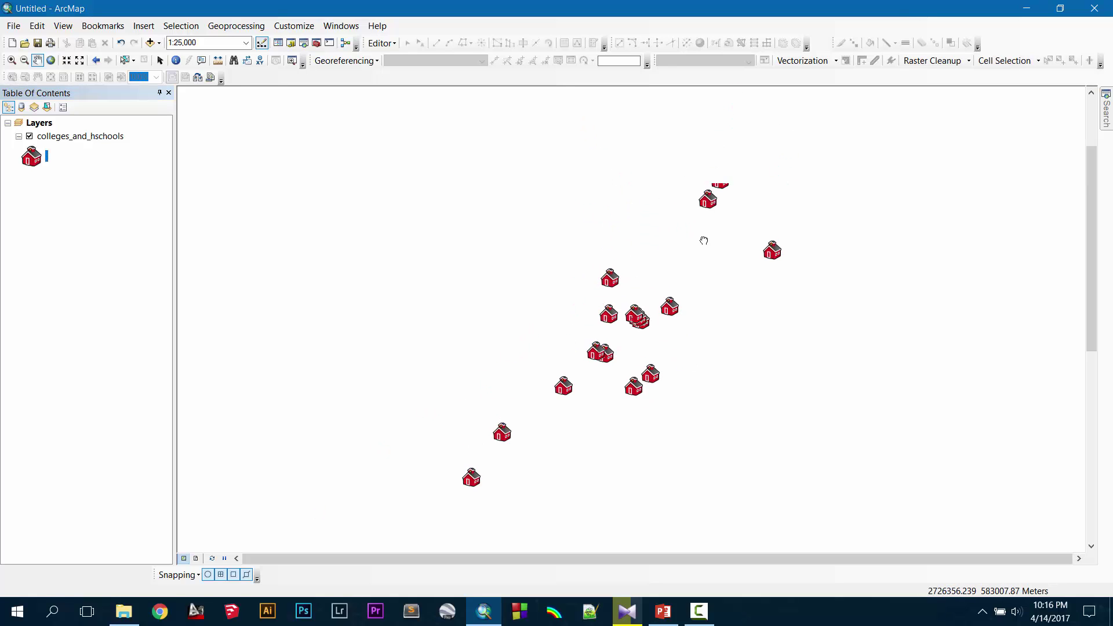
# Step: Open ArcToolbox and browse the Extract, Overlay and Proximity toolsets of the Analysis Tools
pyautogui.click(244, 27)
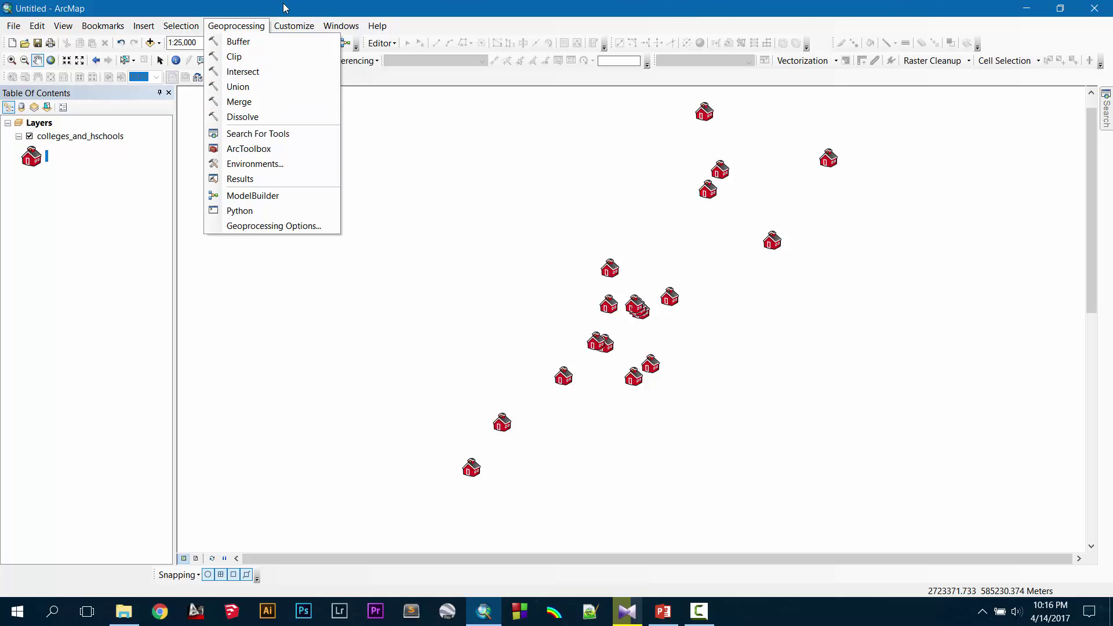
pyautogui.click(260, 28)
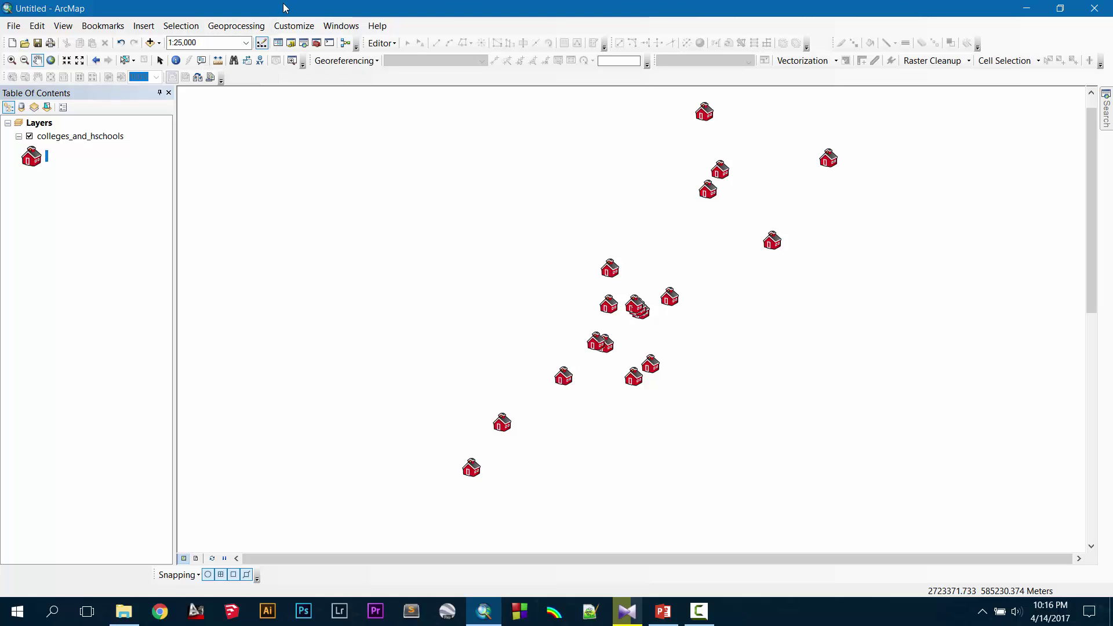
pyautogui.click(317, 44)
pyautogui.moveTo(882, 130); pyautogui.dragTo(619, 129)
pyautogui.click(525, 167)
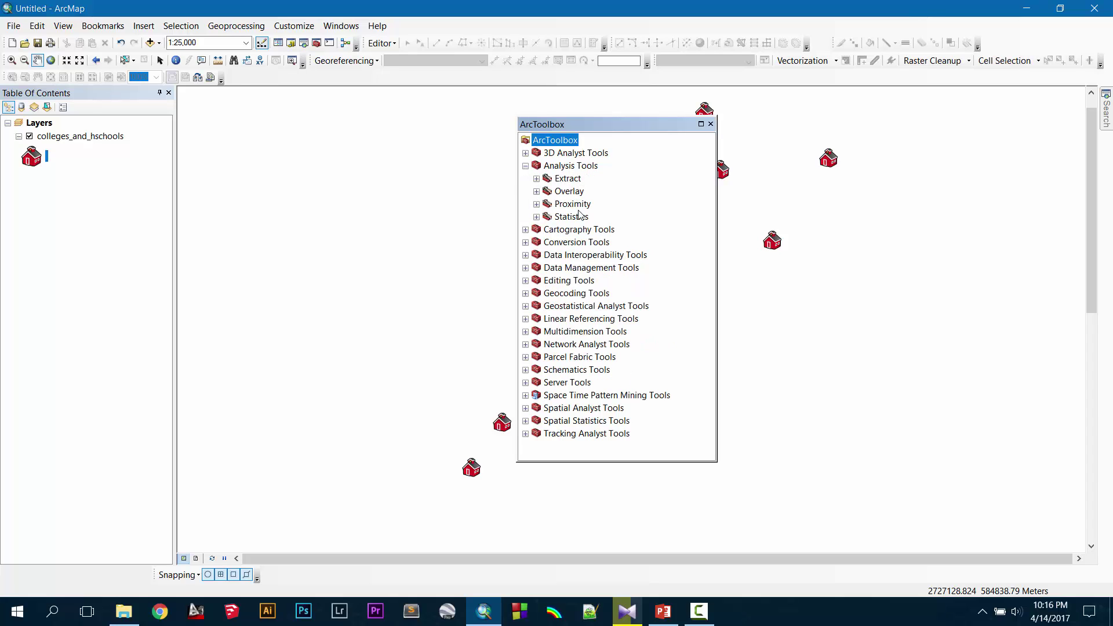
pyautogui.click(537, 178)
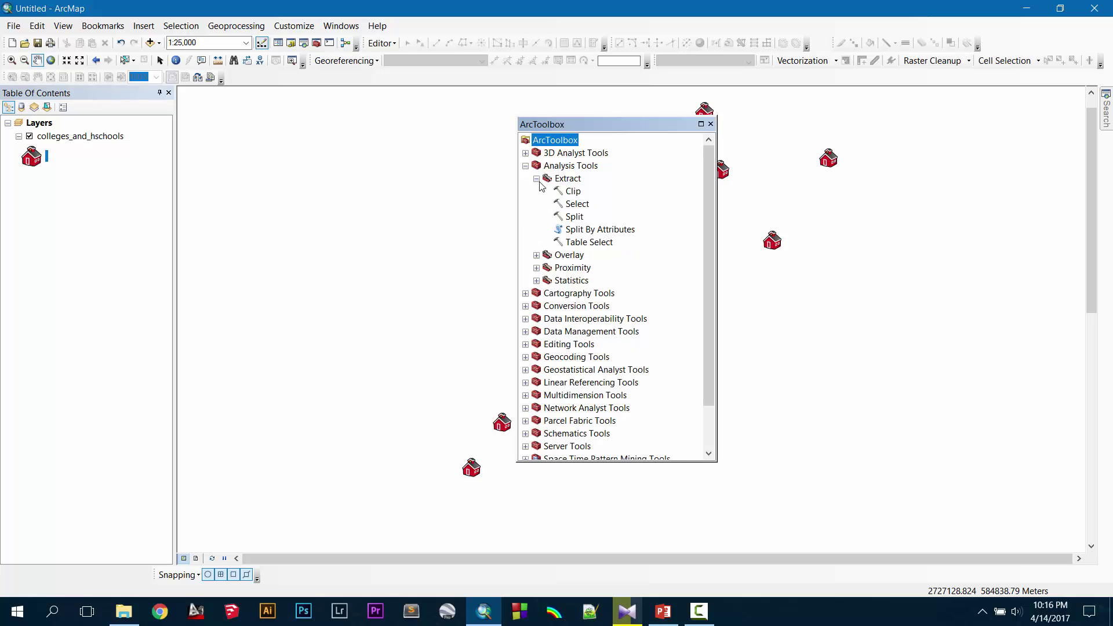
pyautogui.click(536, 255)
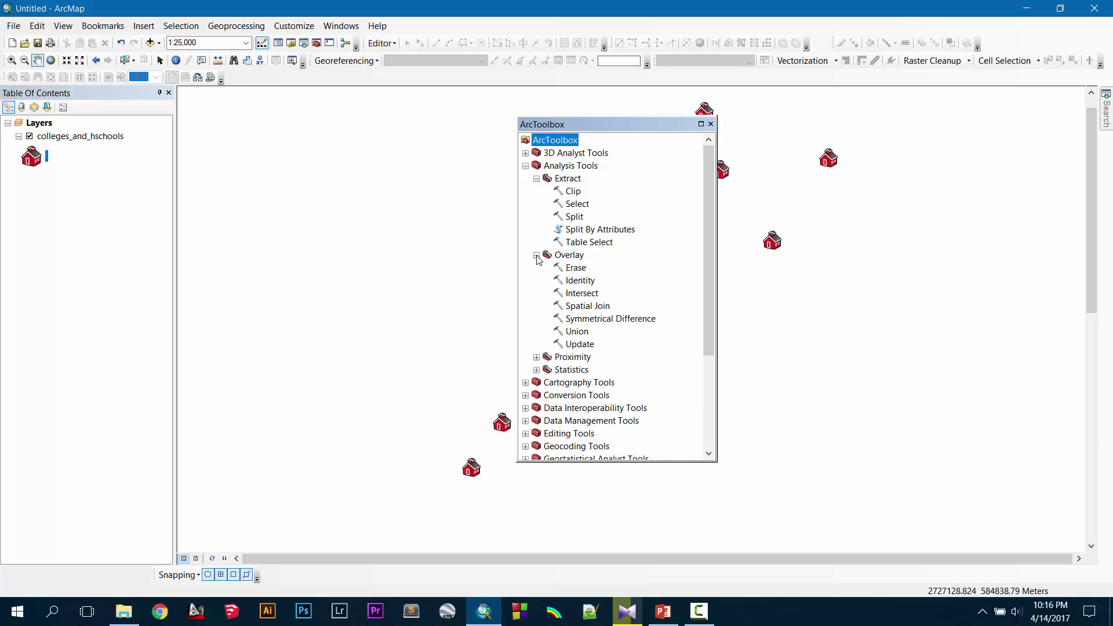
pyautogui.click(536, 358)
pyautogui.scroll(-2, 652, 371)
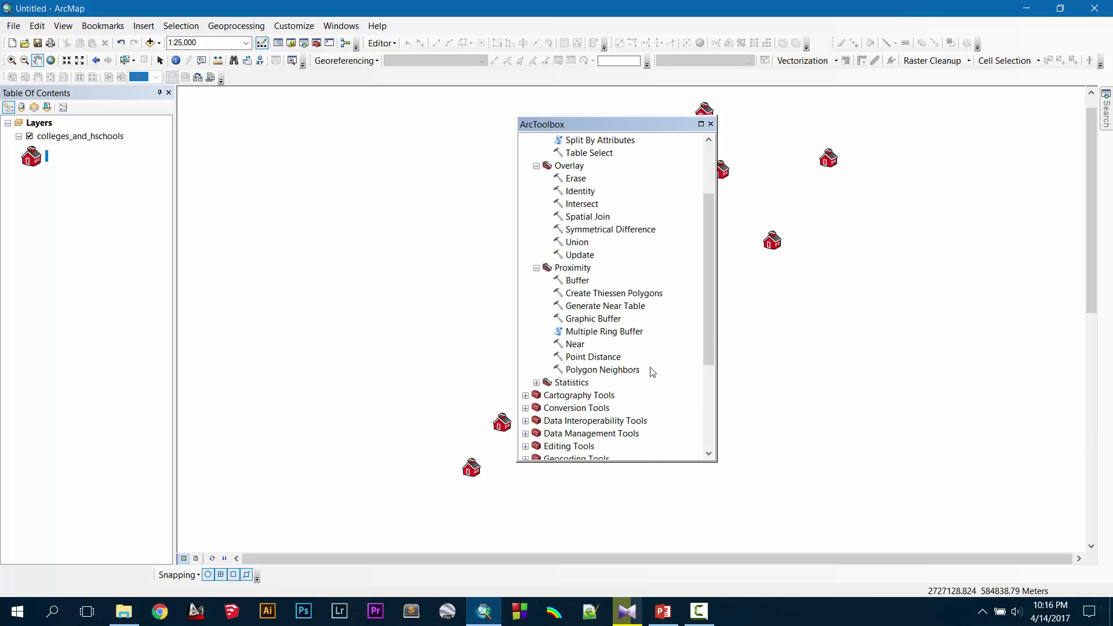
# Step: Expand the Statistics toolset and move the ArcToolbox window clear of the school points on the map
pyautogui.click(536, 383)
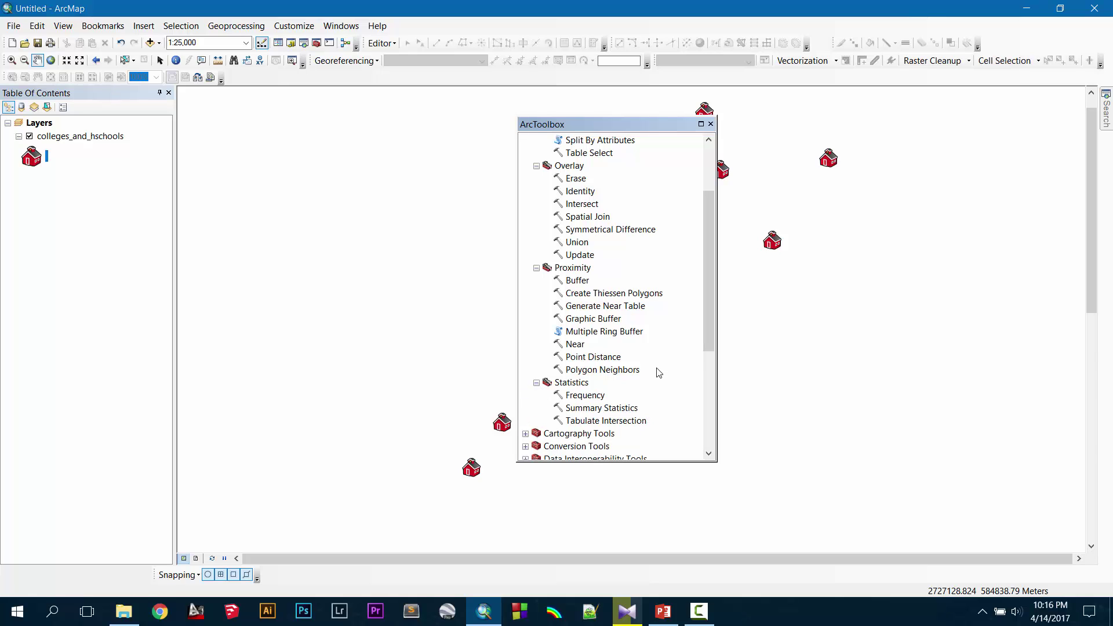
pyautogui.scroll(3, 659, 372)
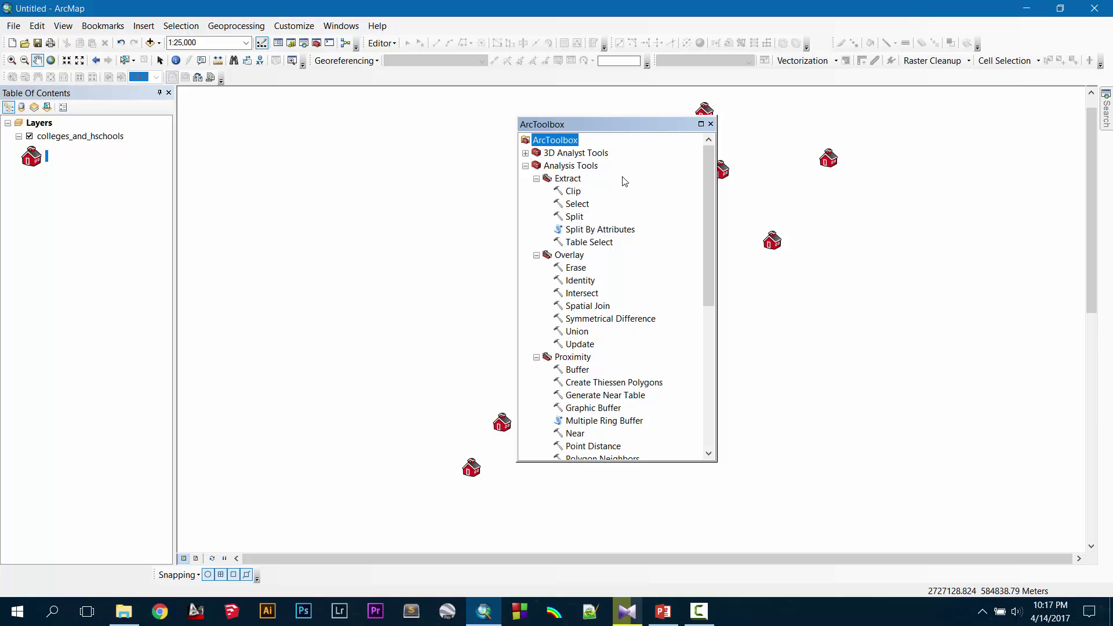
pyautogui.moveTo(647, 130); pyautogui.dragTo(349, 143)
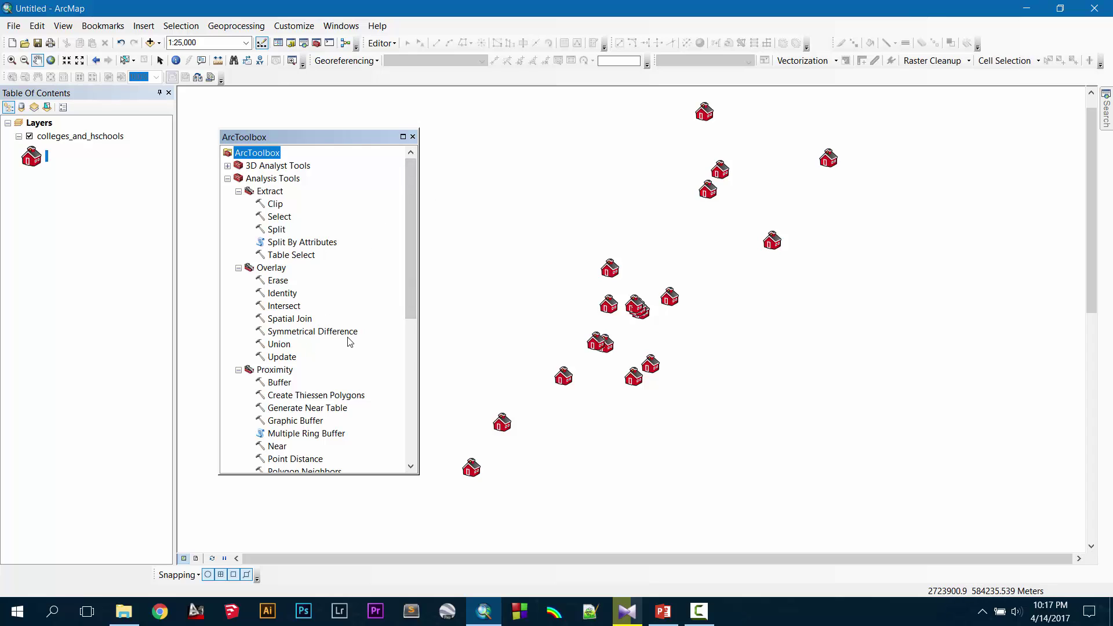
# Step: Open the Buffer tool from the Proximity toolset and review the help for its Input Features and Output Feature Class parameters
pyautogui.scroll(-2, 350, 342)
pyautogui.click(284, 294)
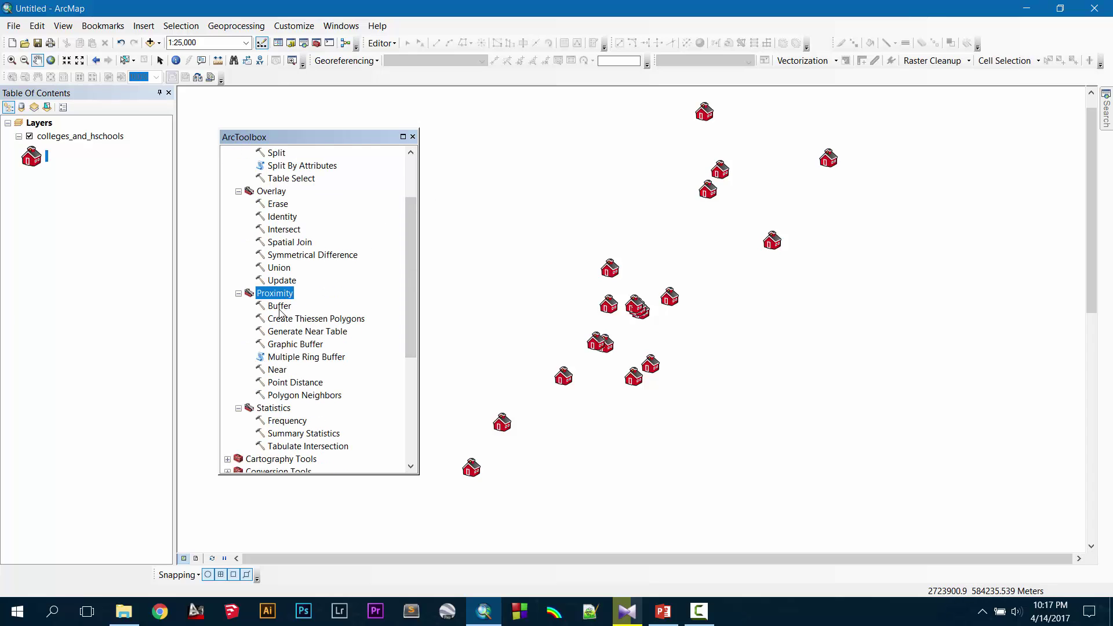
pyautogui.doubleClick(280, 307)
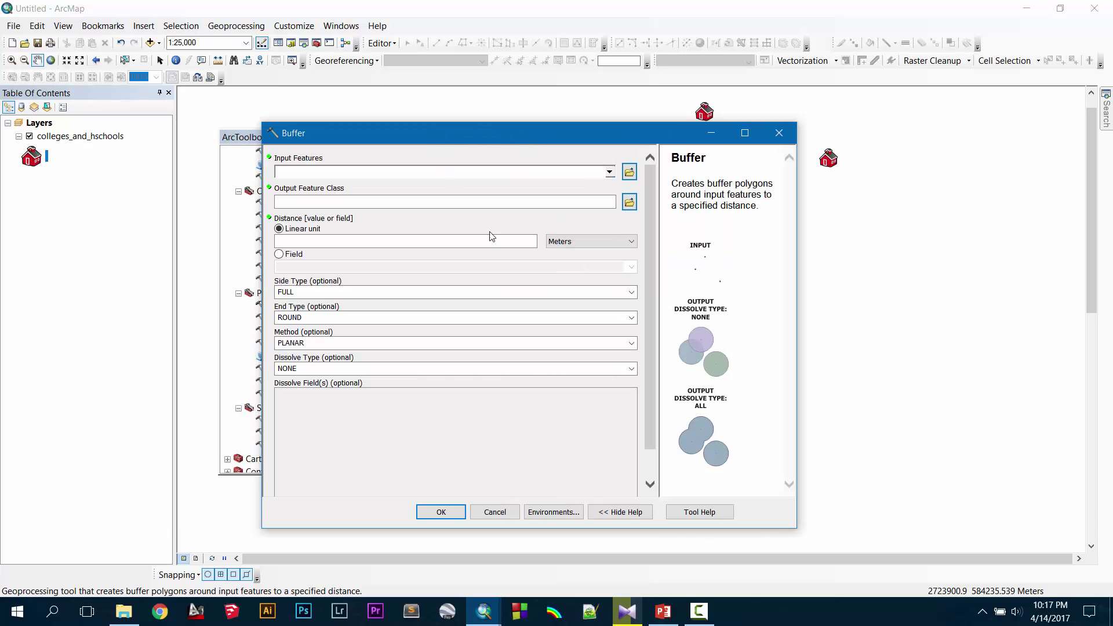
pyautogui.click(618, 510)
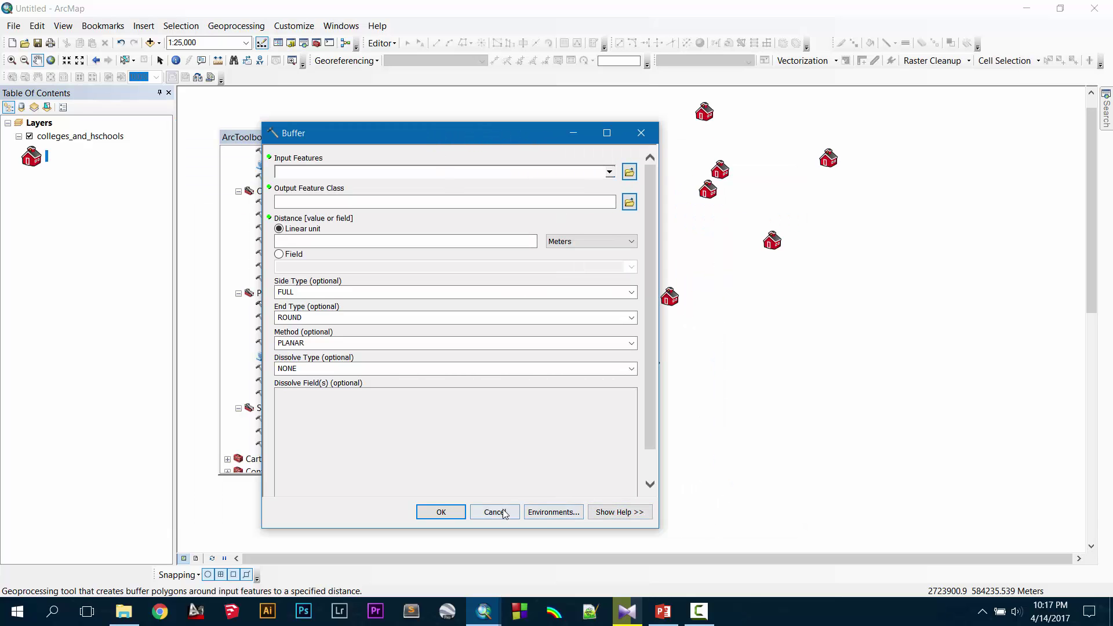
pyautogui.click(619, 513)
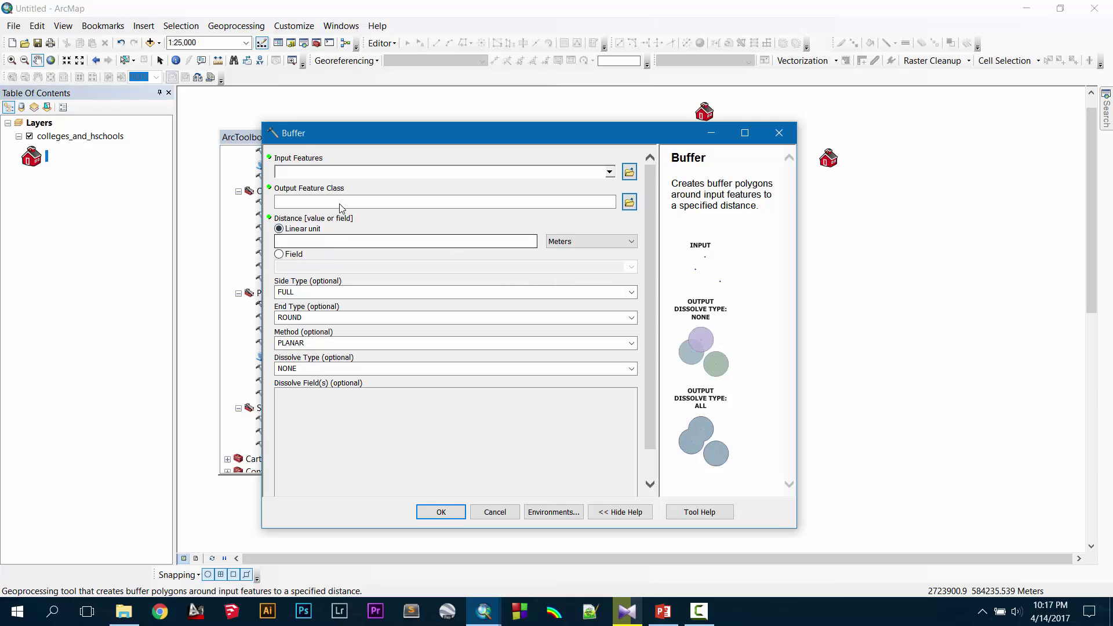
pyautogui.click(346, 173)
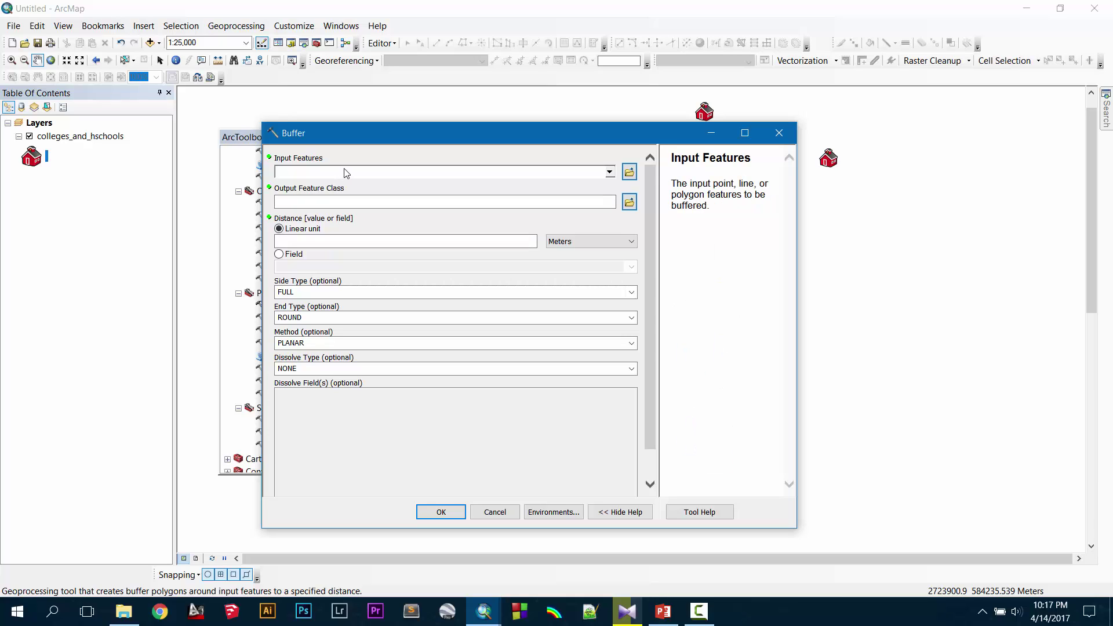
pyautogui.click(348, 202)
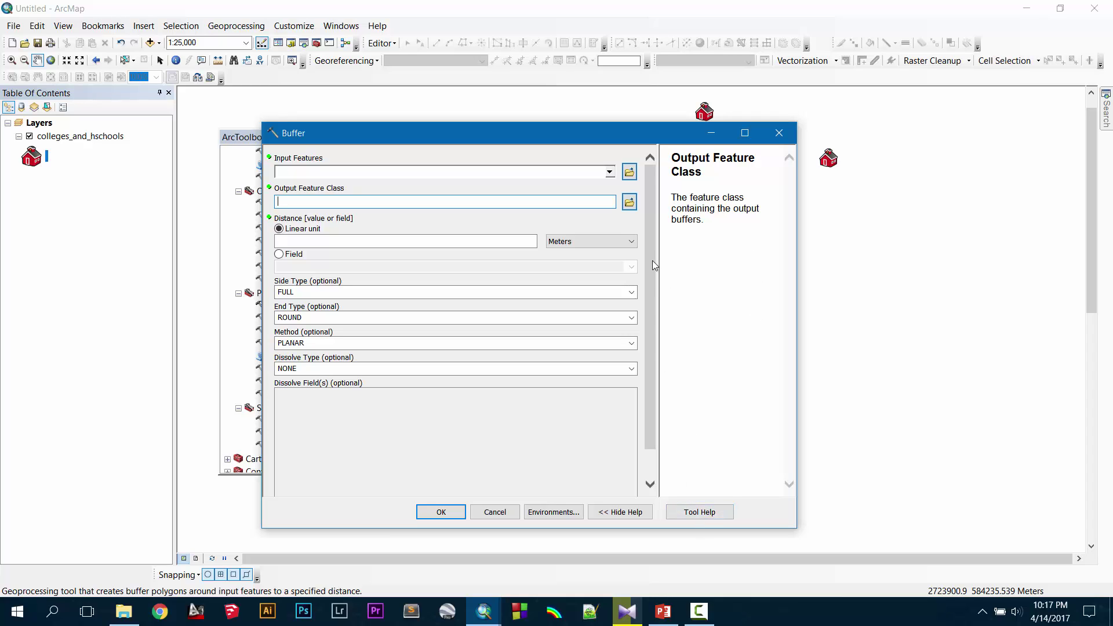
# Step: Set colleges_and_hschools as the buffer input with a linear distance of 300 meters, keeping the PLANAR method
pyautogui.click(609, 172)
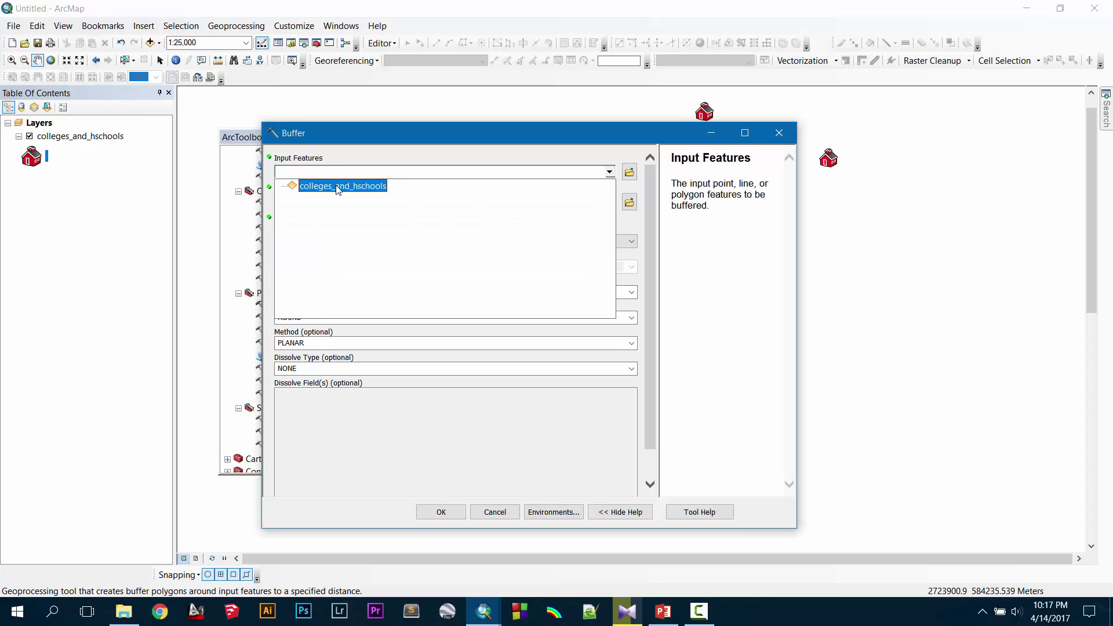
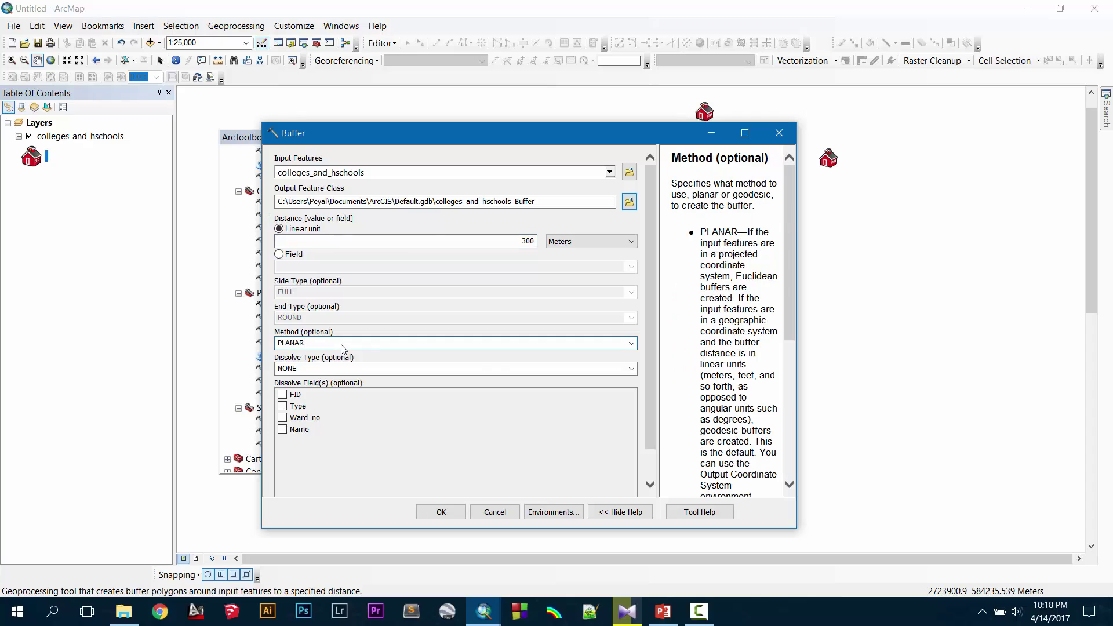
pyautogui.click(632, 343)
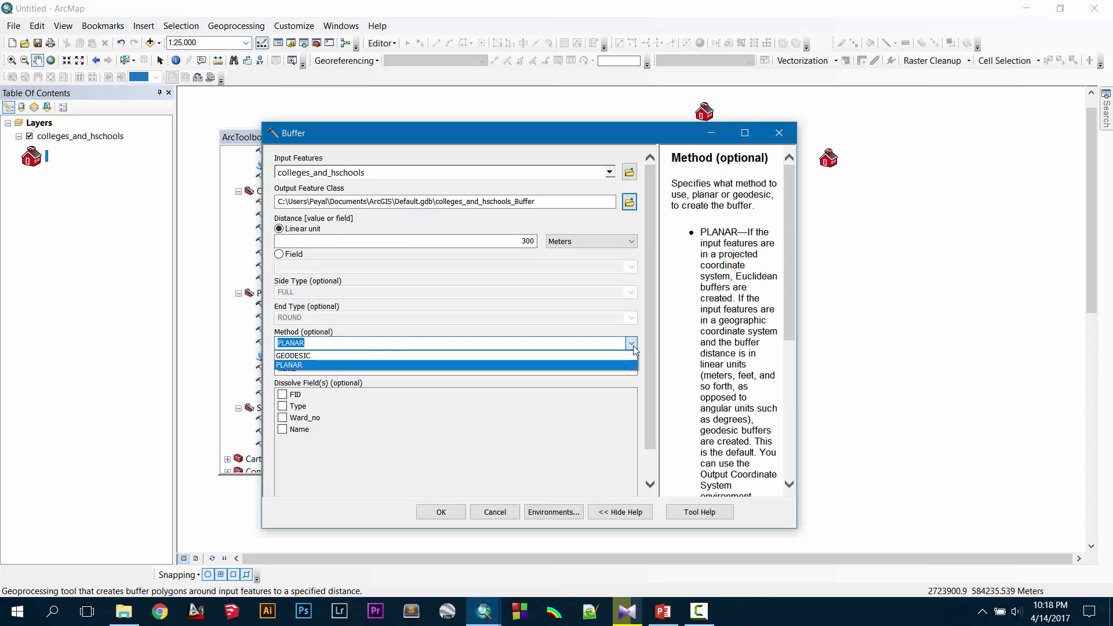
pyautogui.click(633, 346)
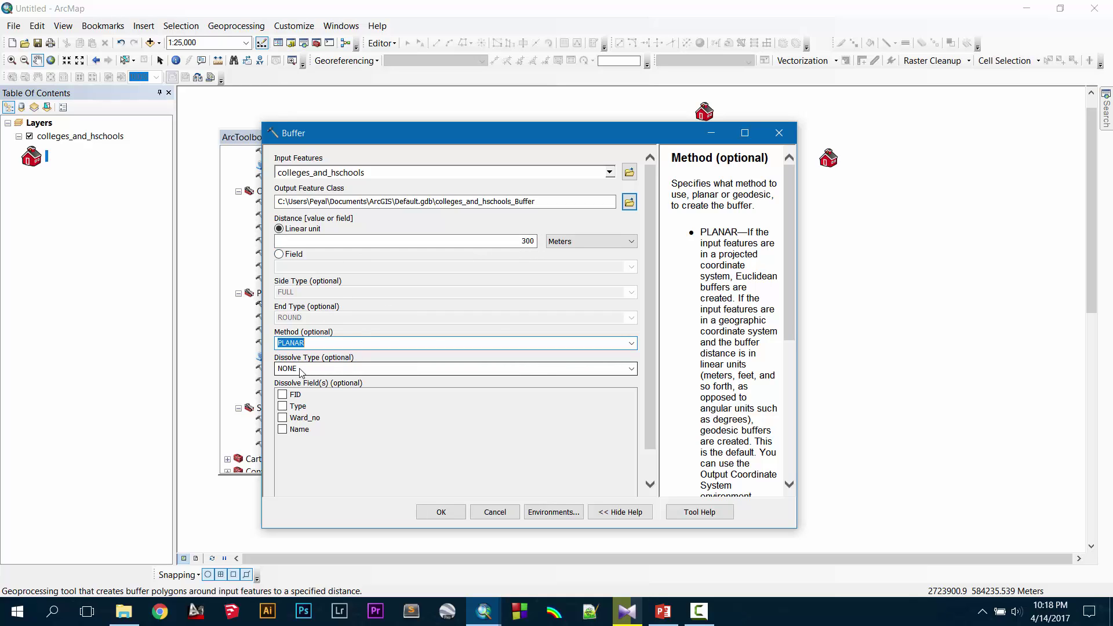
# Step: Name the output feature class colleges_and_hschools_300Buffer_nodissolve, run the buffer, and inspect the overlapping circles
pyautogui.click(544, 203)
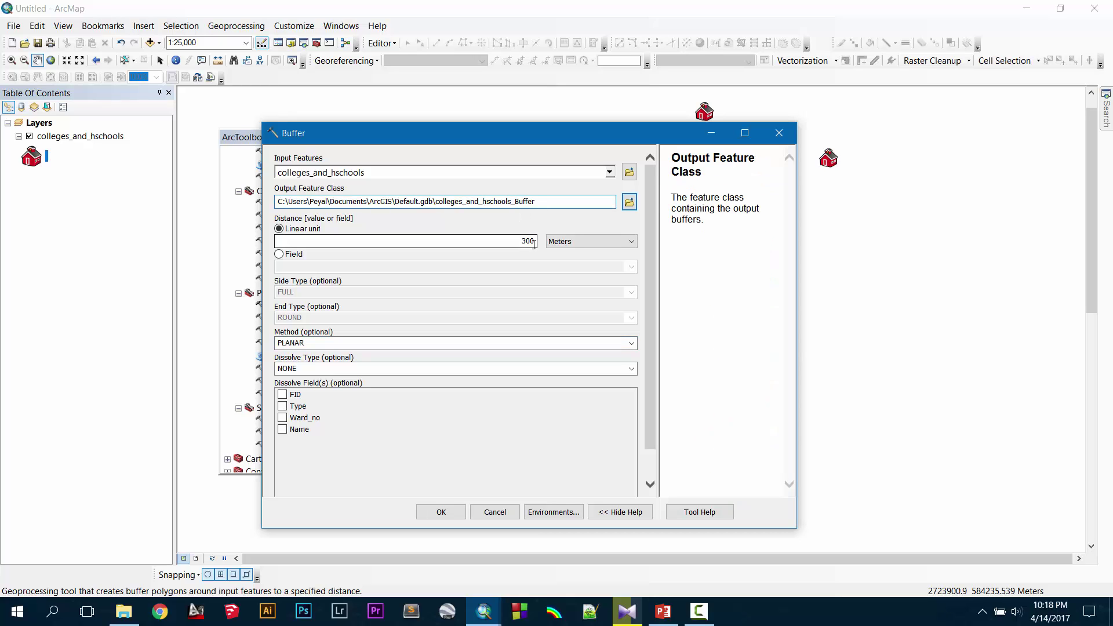
pyautogui.write('300')
pyautogui.click(554, 203)
pyautogui.click(442, 513)
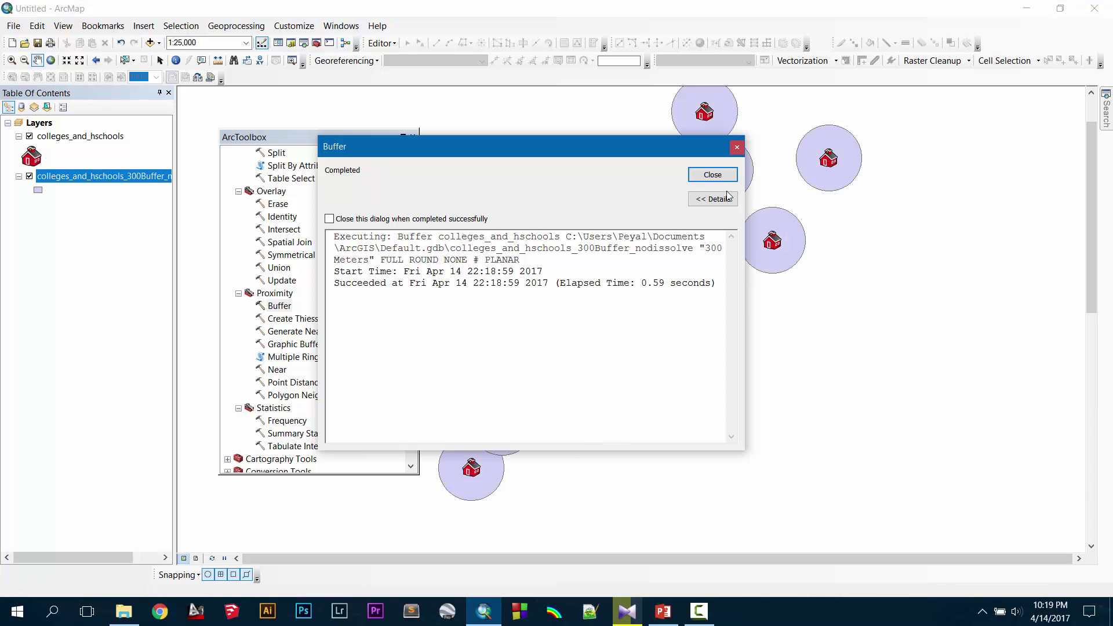
pyautogui.click(719, 175)
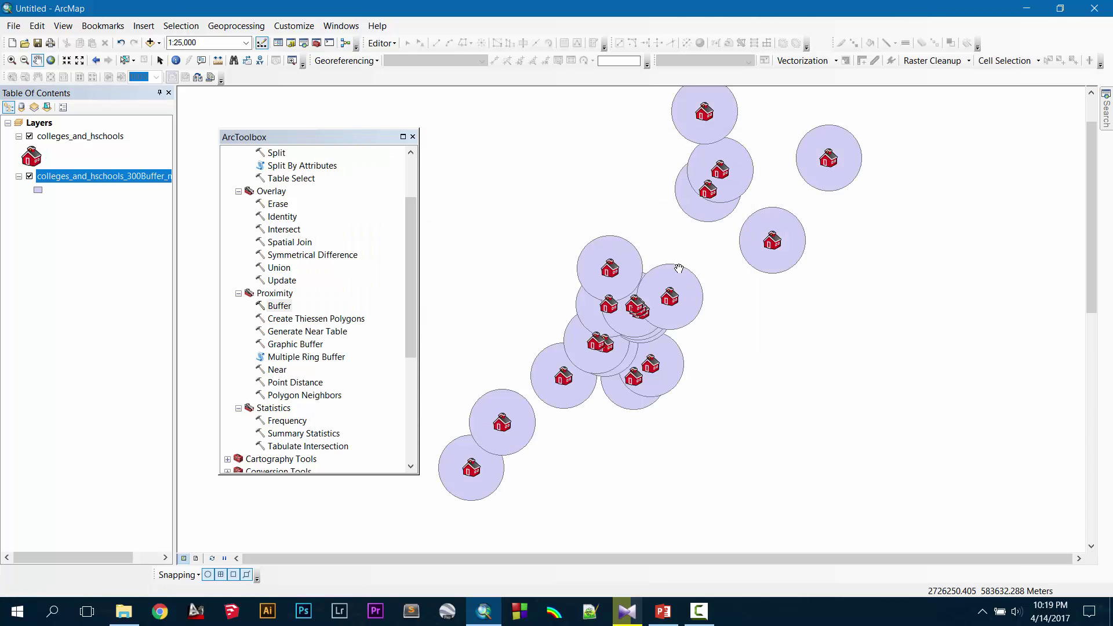
pyautogui.scroll(4, 631, 331)
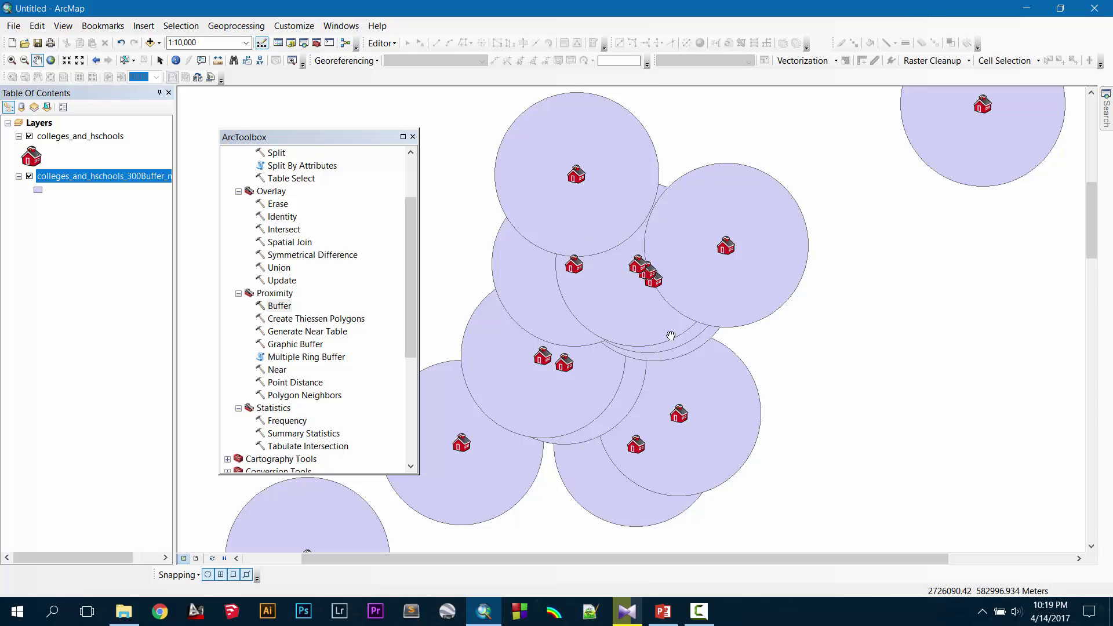
pyautogui.scroll(1, 668, 331)
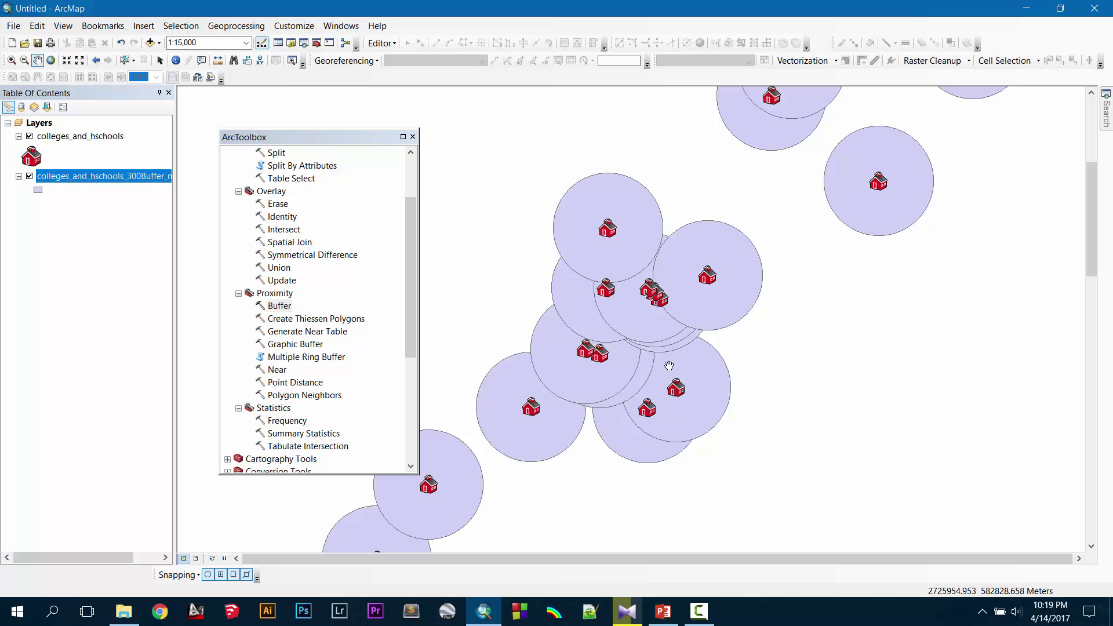
pyautogui.scroll(1, 667, 365)
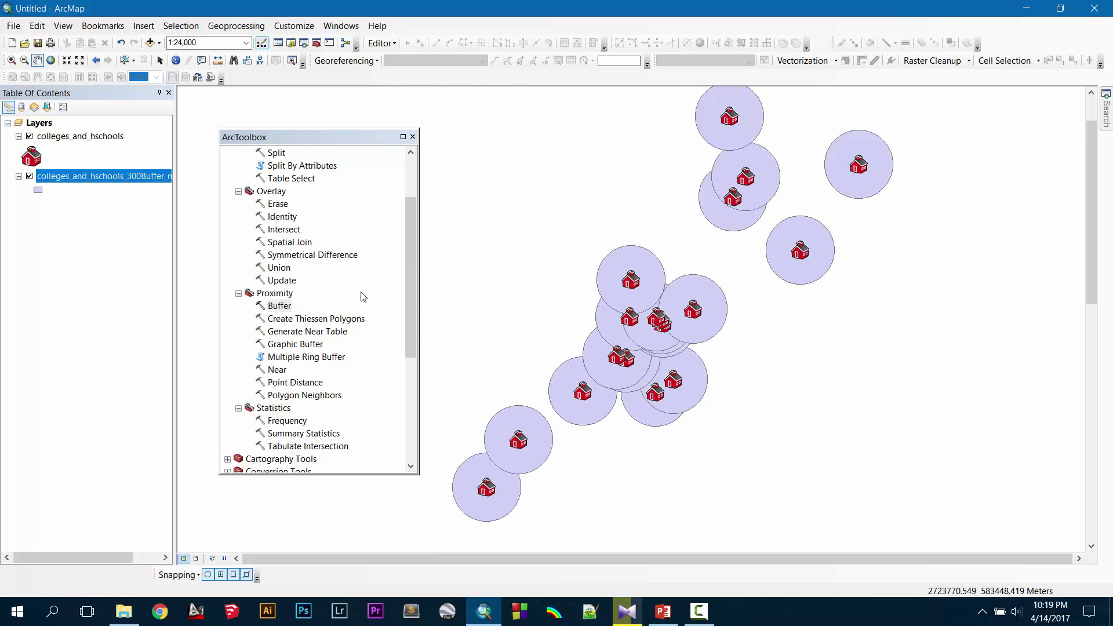
# Step: Set up a second buffer of colleges_and_hschools with a distance of 200 meters and the dissolve type ALL
pyautogui.doubleClick(279, 306)
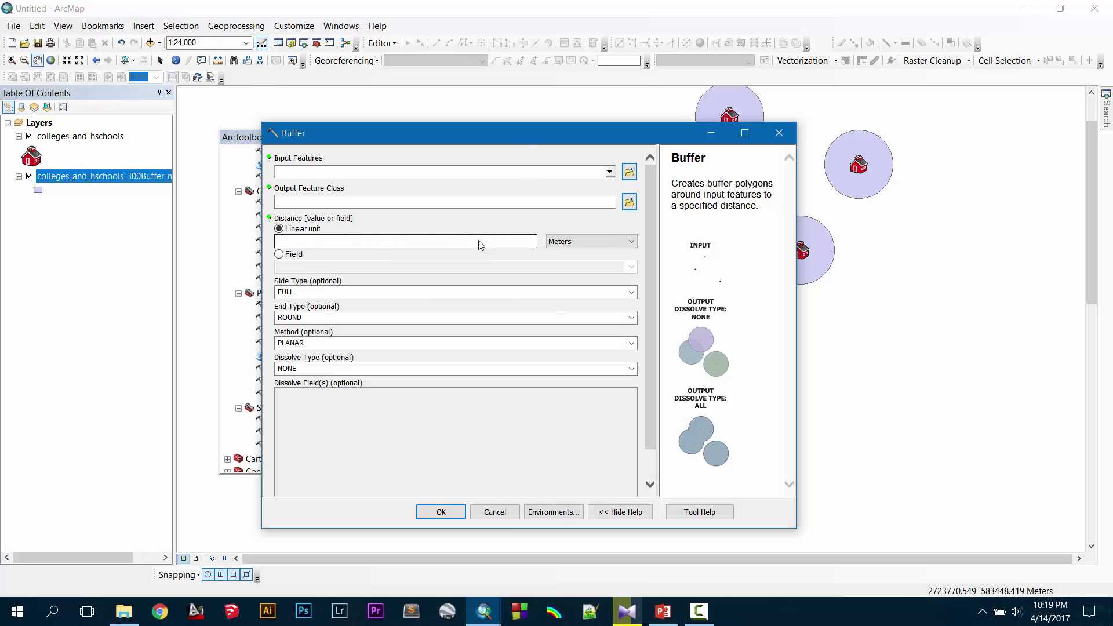
pyautogui.click(479, 244)
pyautogui.click(610, 171)
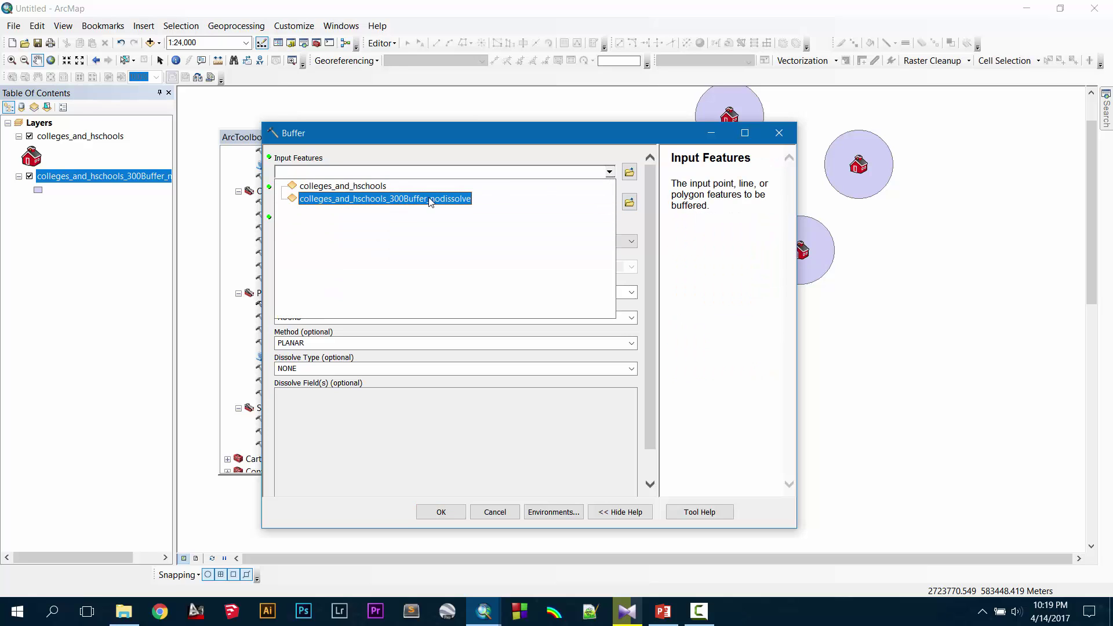
pyautogui.click(383, 186)
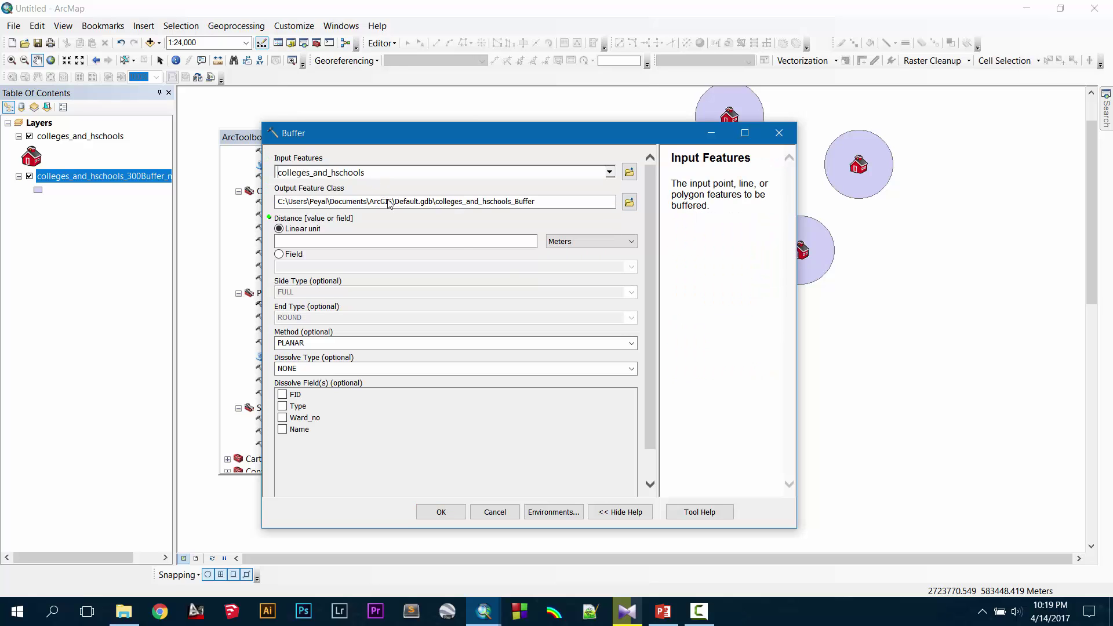
pyautogui.click(489, 244)
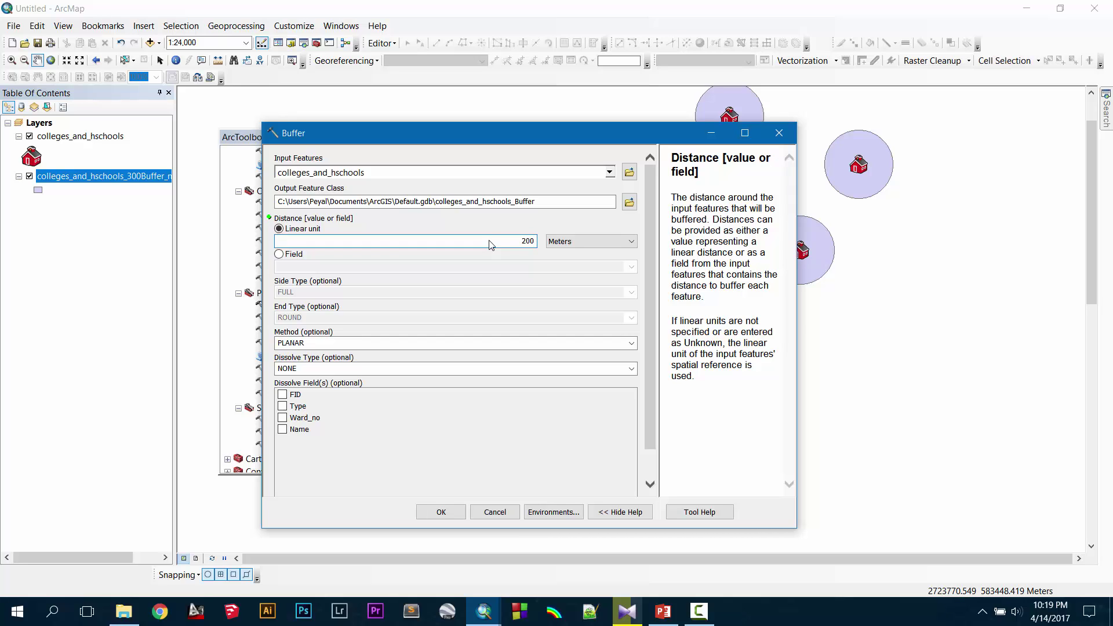
pyautogui.click(631, 369)
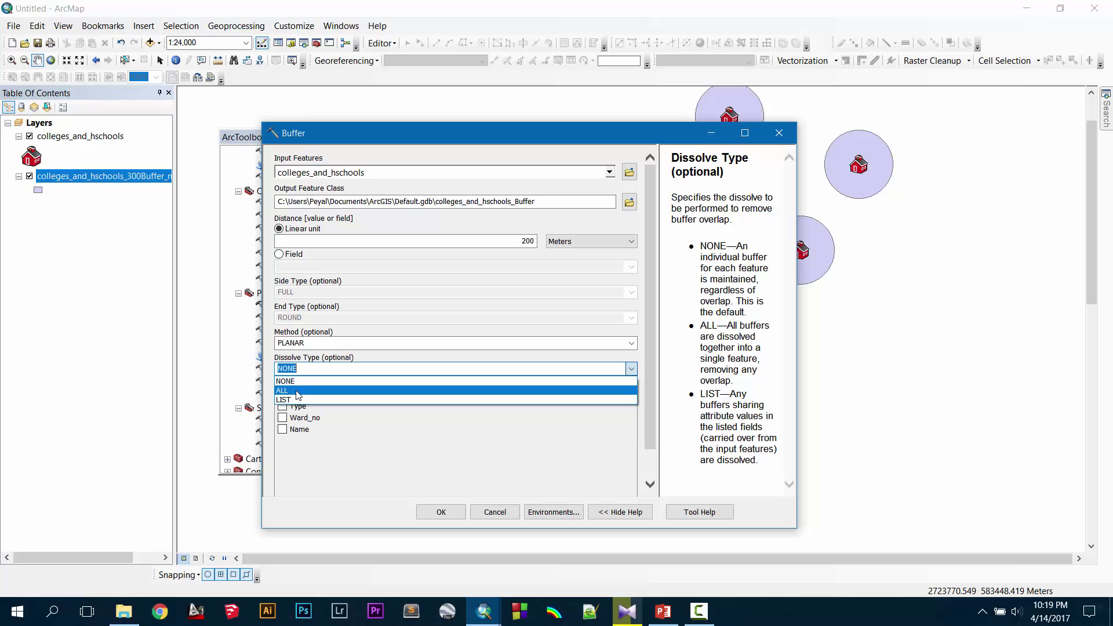
pyautogui.click(298, 391)
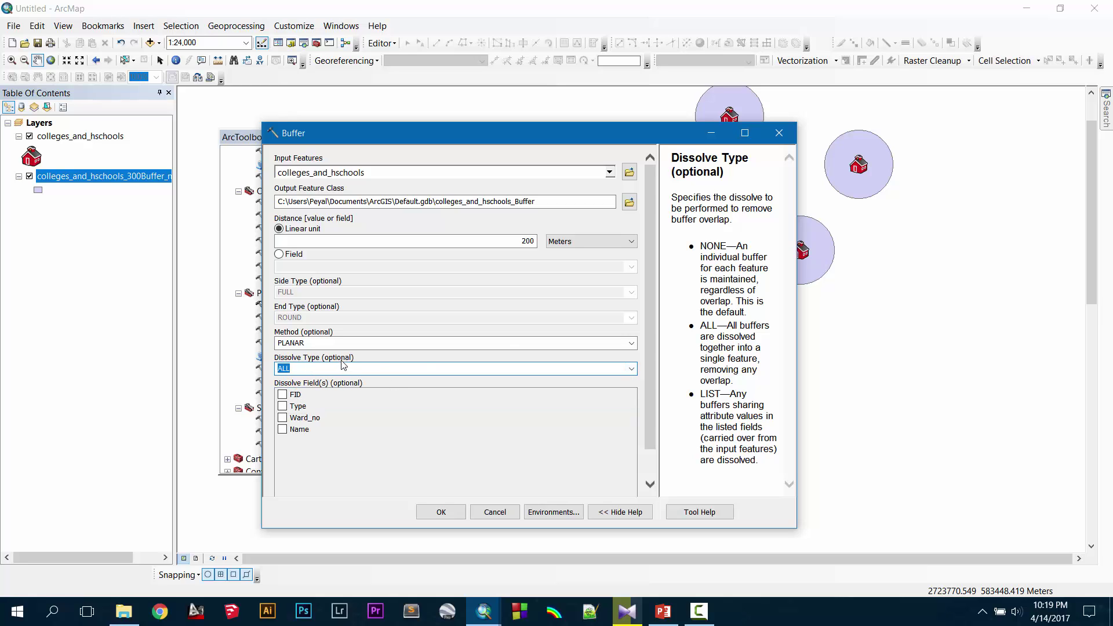
# Step: Name the output feature class colleges_and_hschools_200Buffer_alldissolve and run the buffer
pyautogui.click(515, 202)
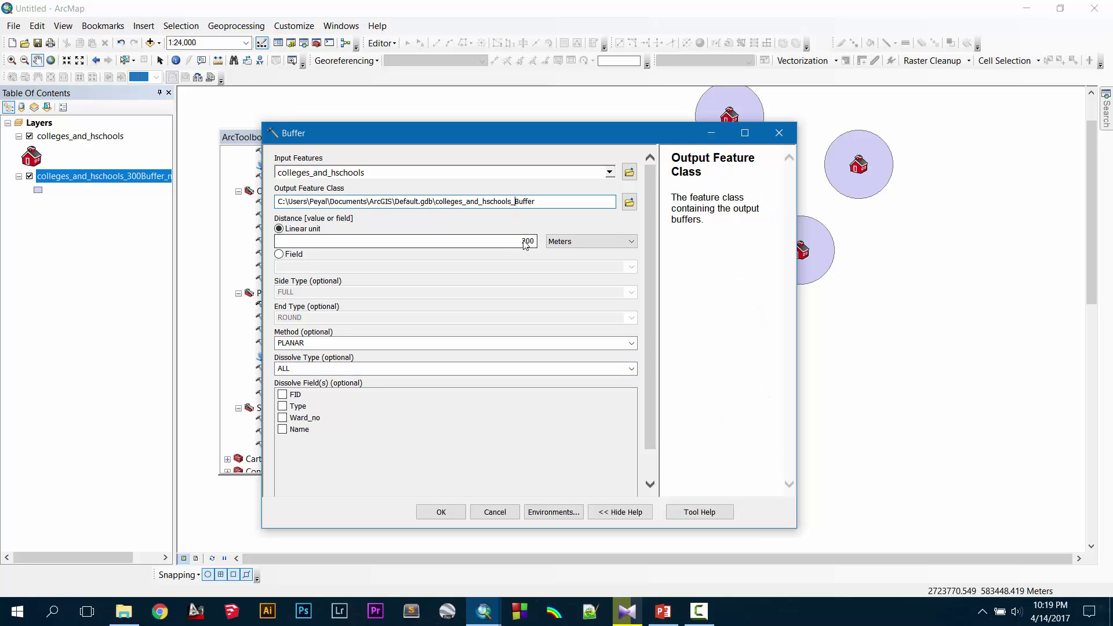
pyautogui.write('200')
pyautogui.click(553, 205)
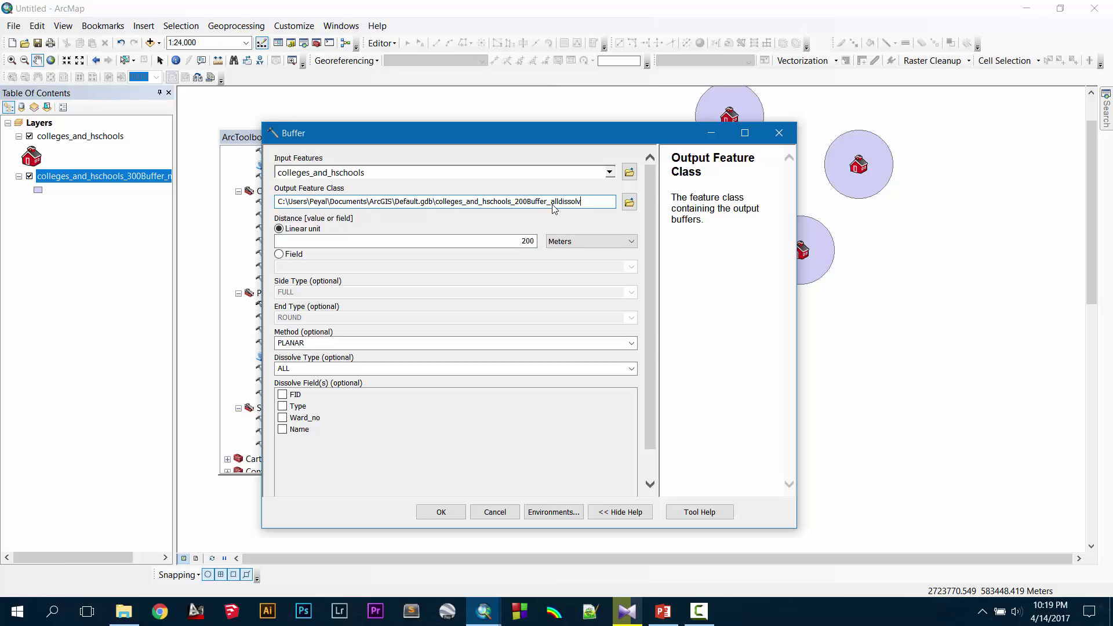
pyautogui.click(441, 512)
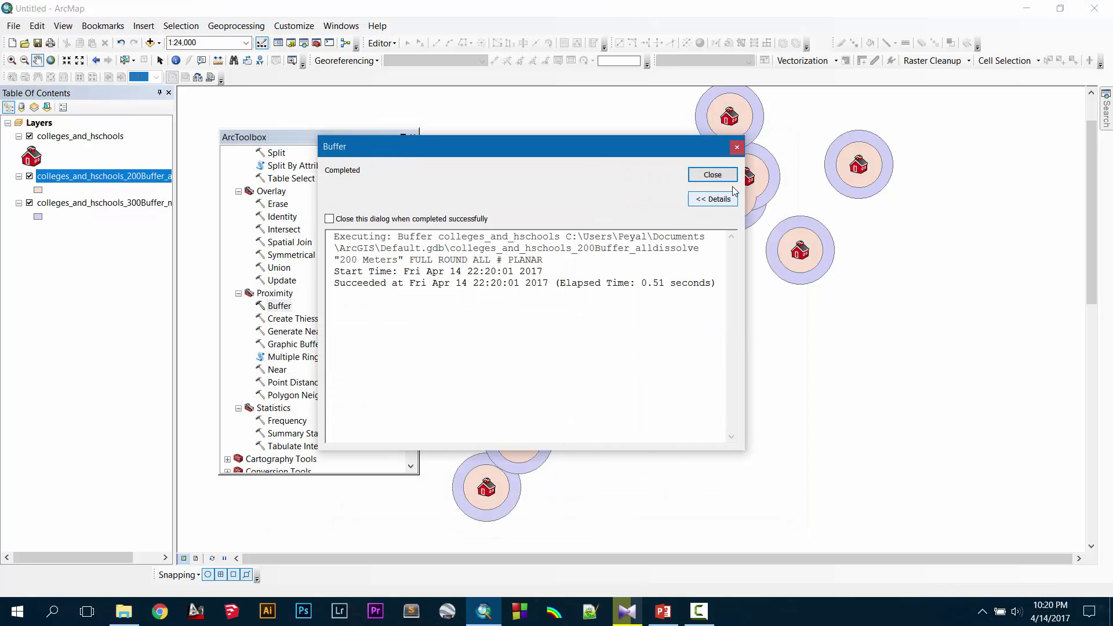
pyautogui.click(712, 175)
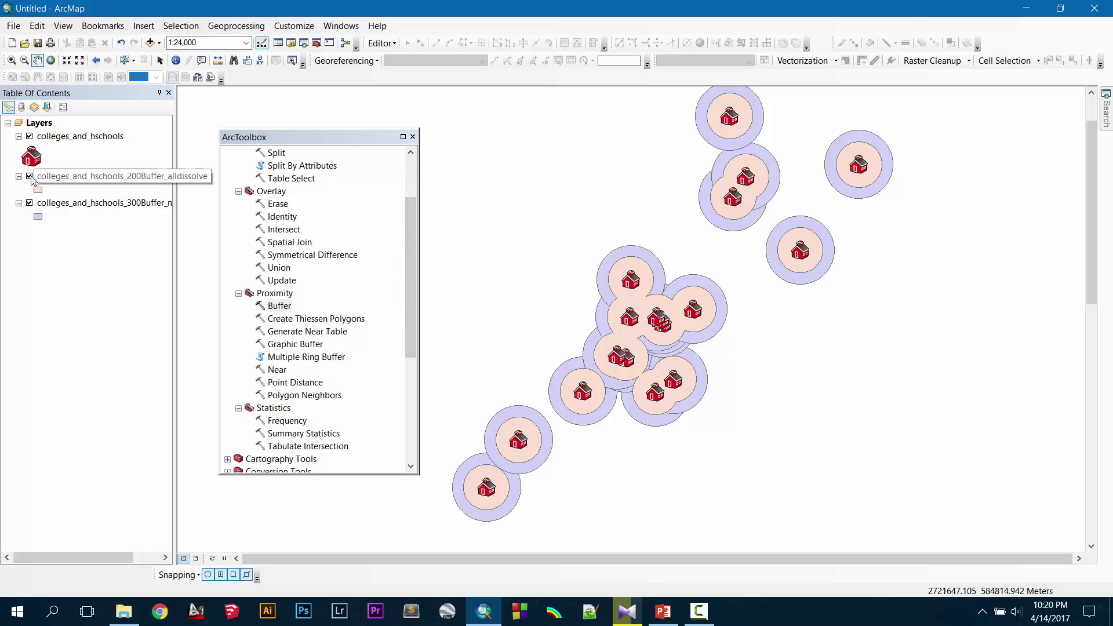
# Step: Hide the 300-meter buffer layer and examine how the dissolved 200-meter buffers merge around the clustered schools
pyautogui.click(30, 202)
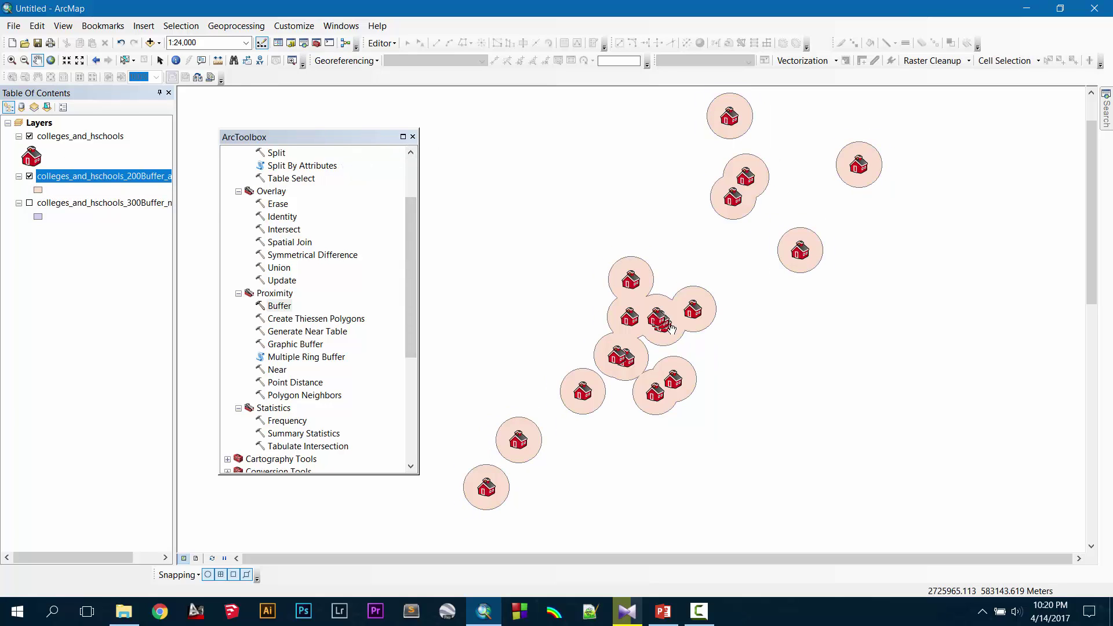
pyautogui.scroll(-3, 676, 330)
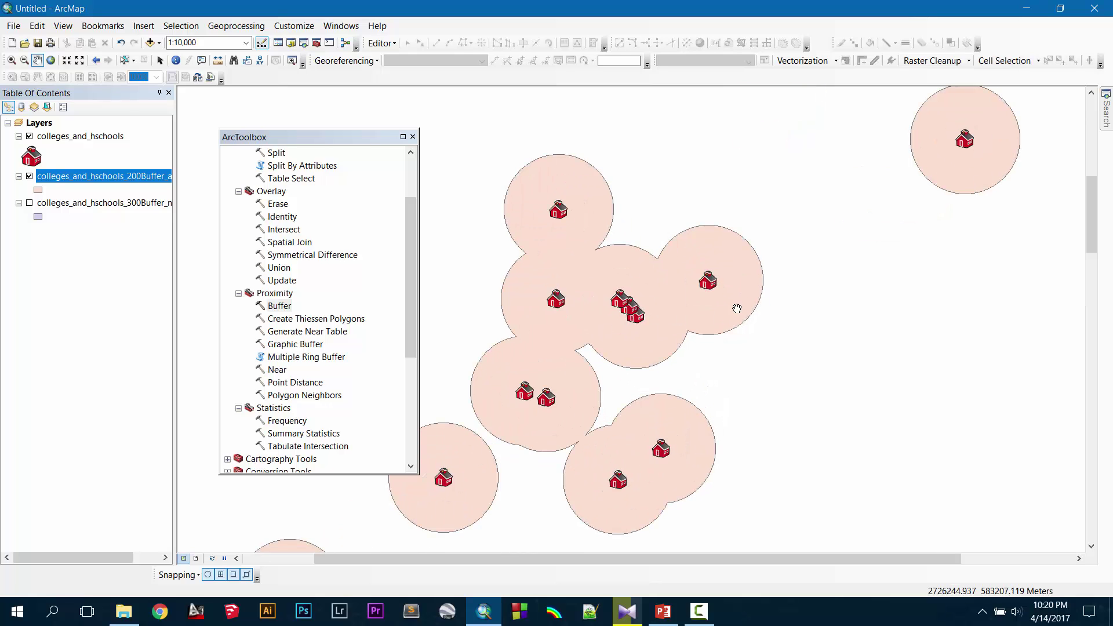
pyautogui.scroll(-1, 595, 317)
pyautogui.scroll(-1, 594, 317)
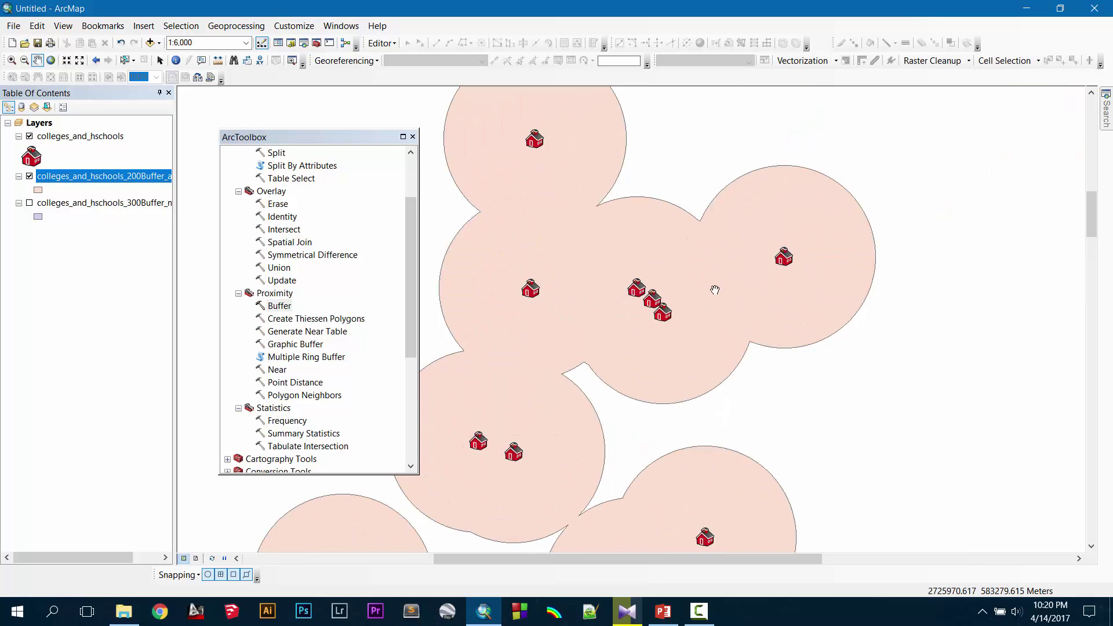
pyautogui.scroll(2, 689, 390)
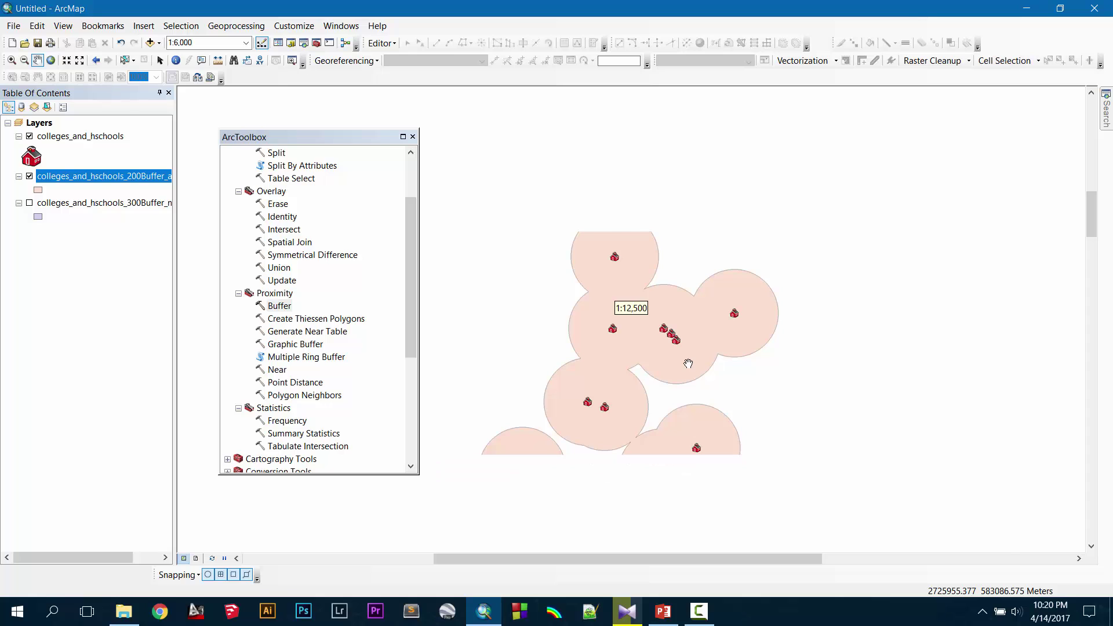
pyautogui.scroll(-2, 579, 404)
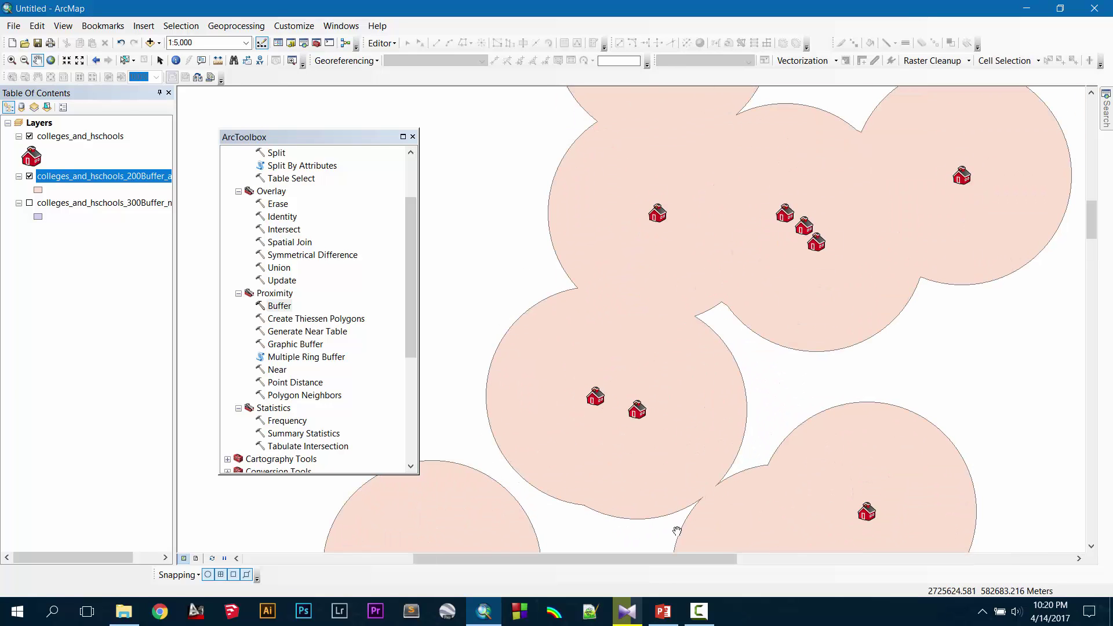
pyautogui.scroll(1, 753, 461)
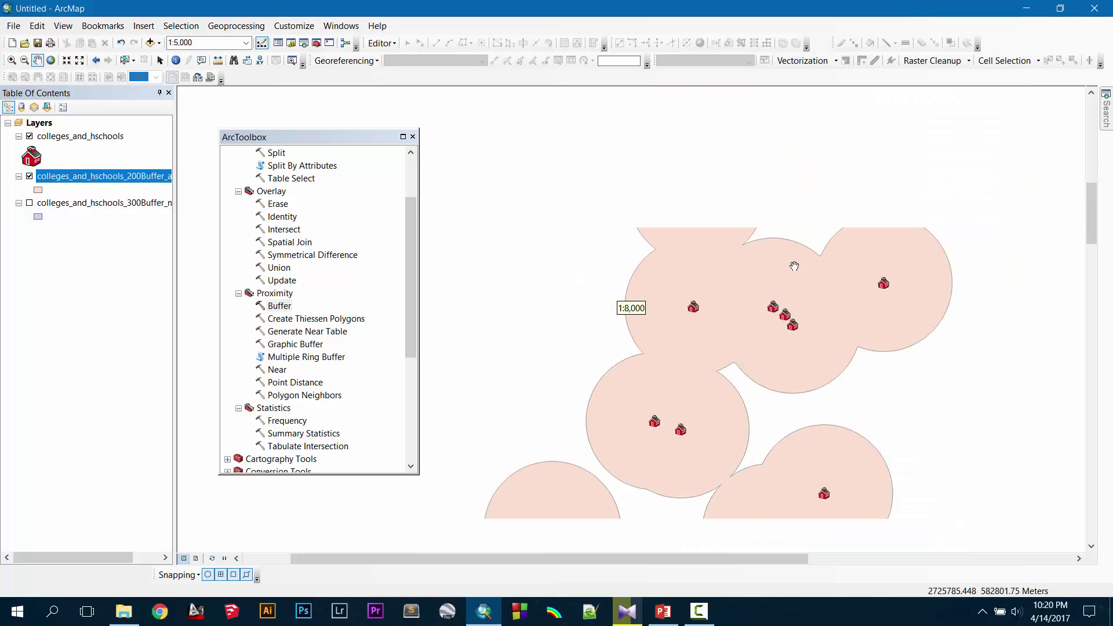
pyautogui.scroll(1, 747, 445)
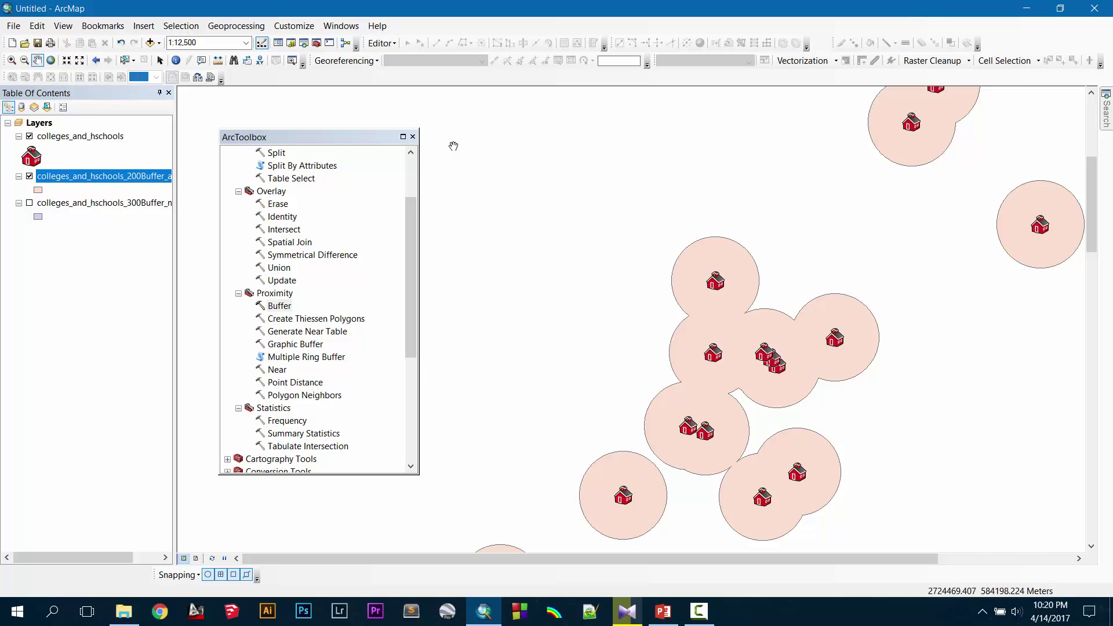
pyautogui.doubleClick(280, 306)
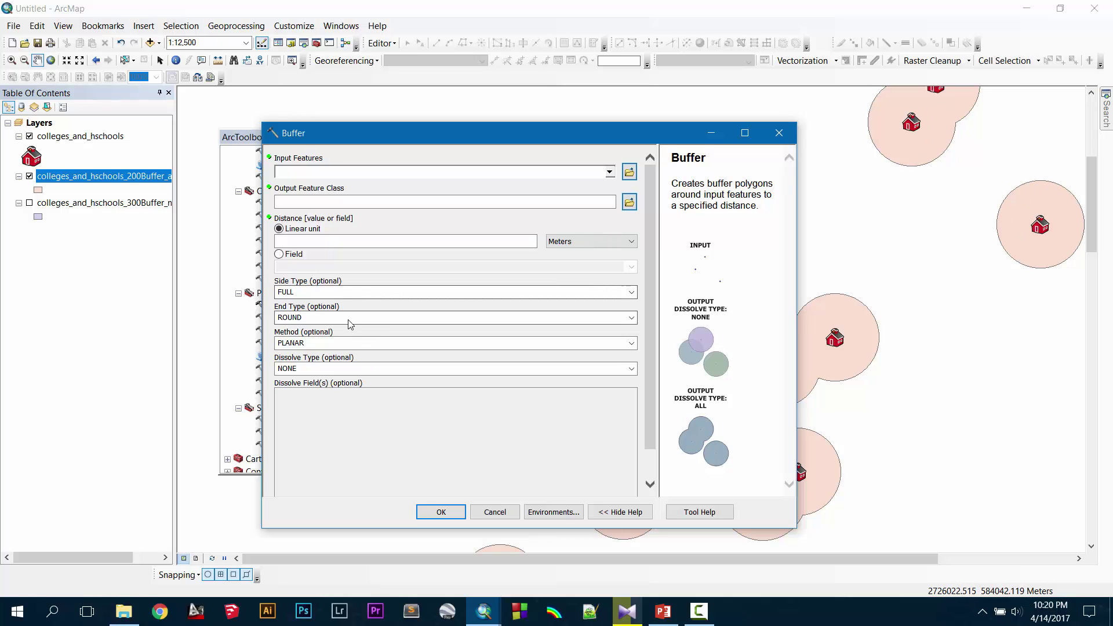
pyautogui.click(279, 255)
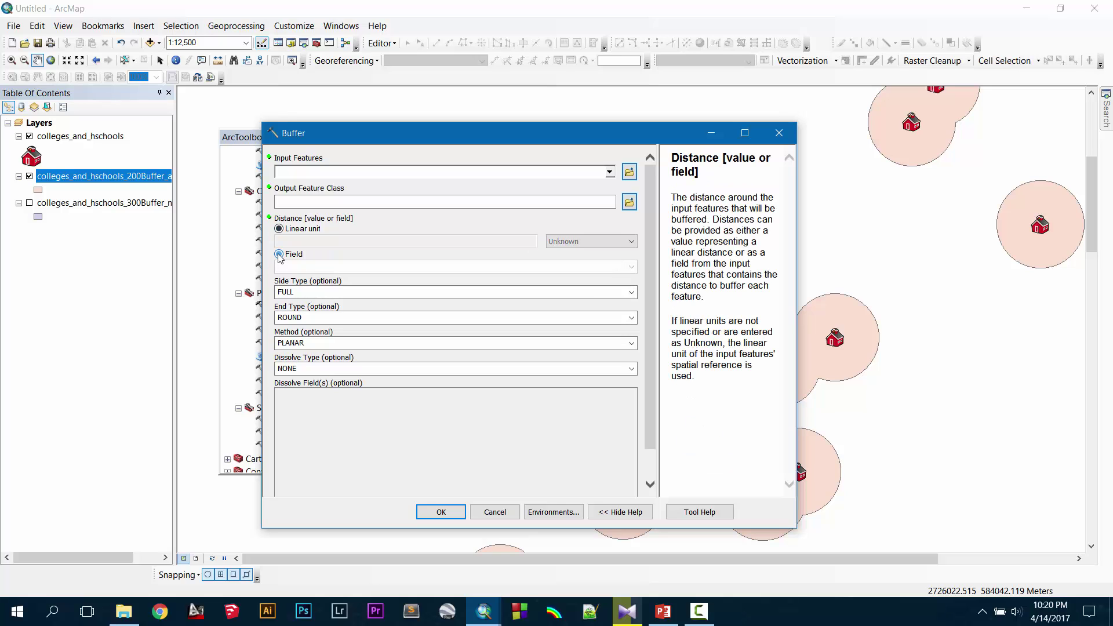
pyautogui.click(631, 267)
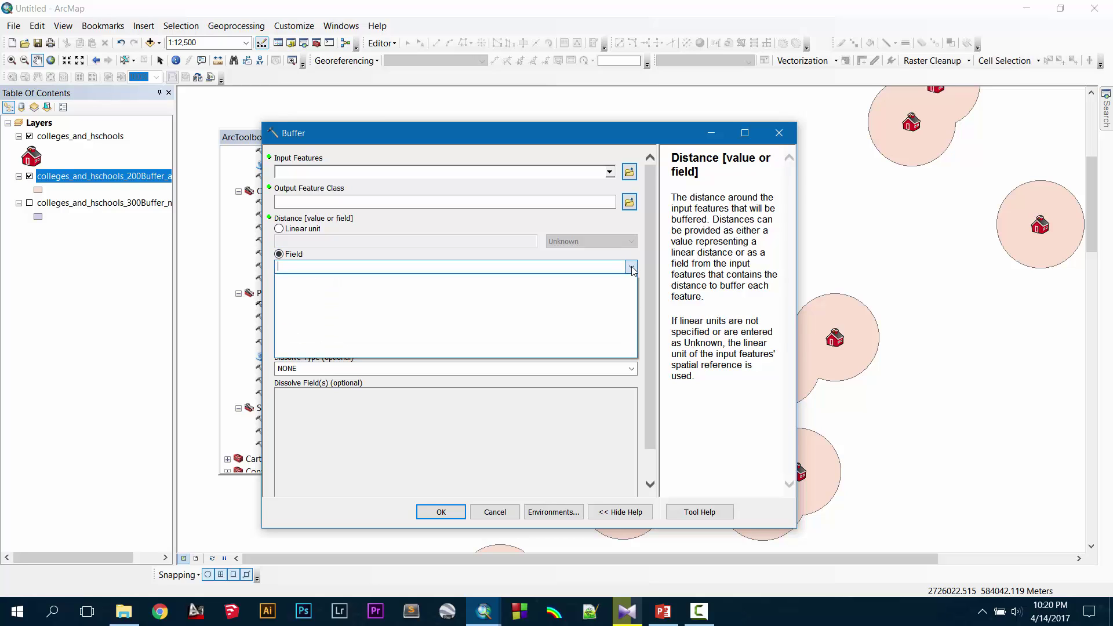
pyautogui.click(631, 268)
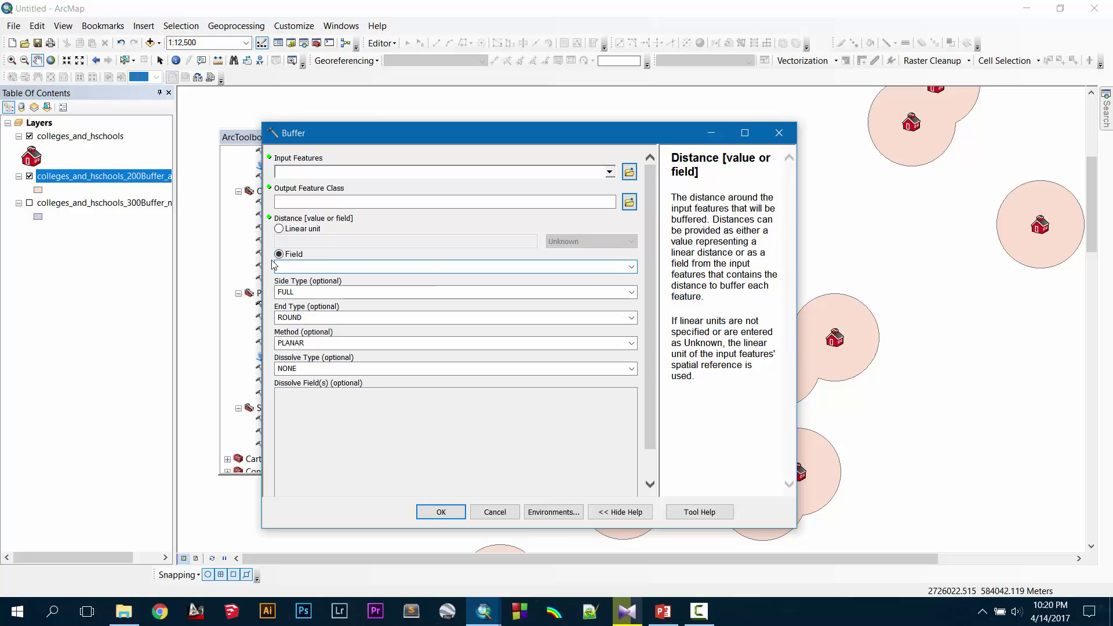
pyautogui.click(494, 512)
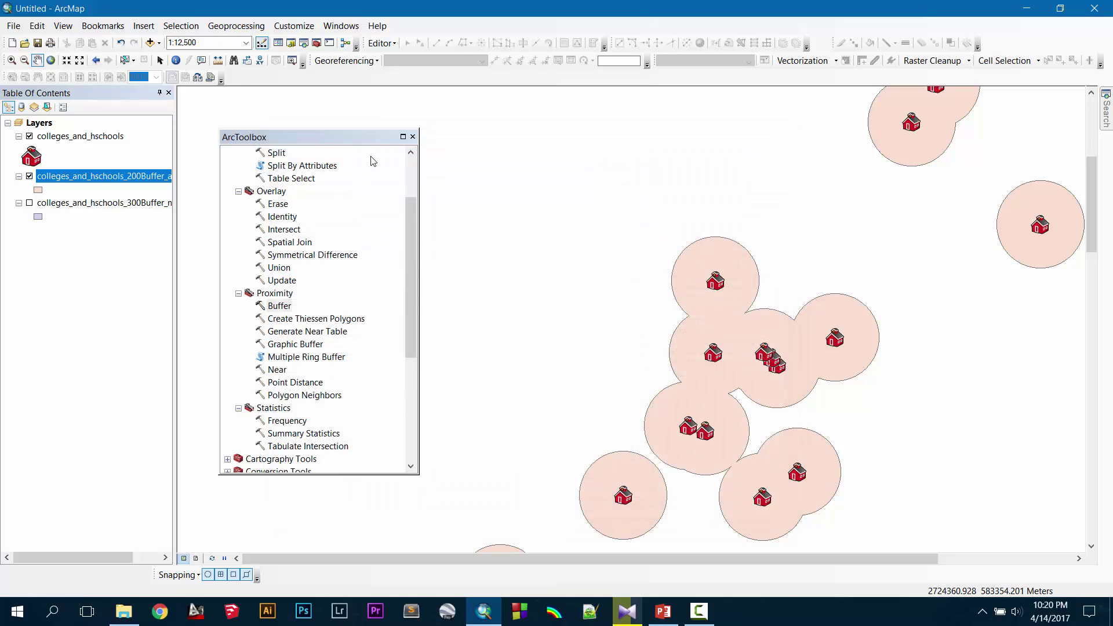
pyautogui.click(412, 137)
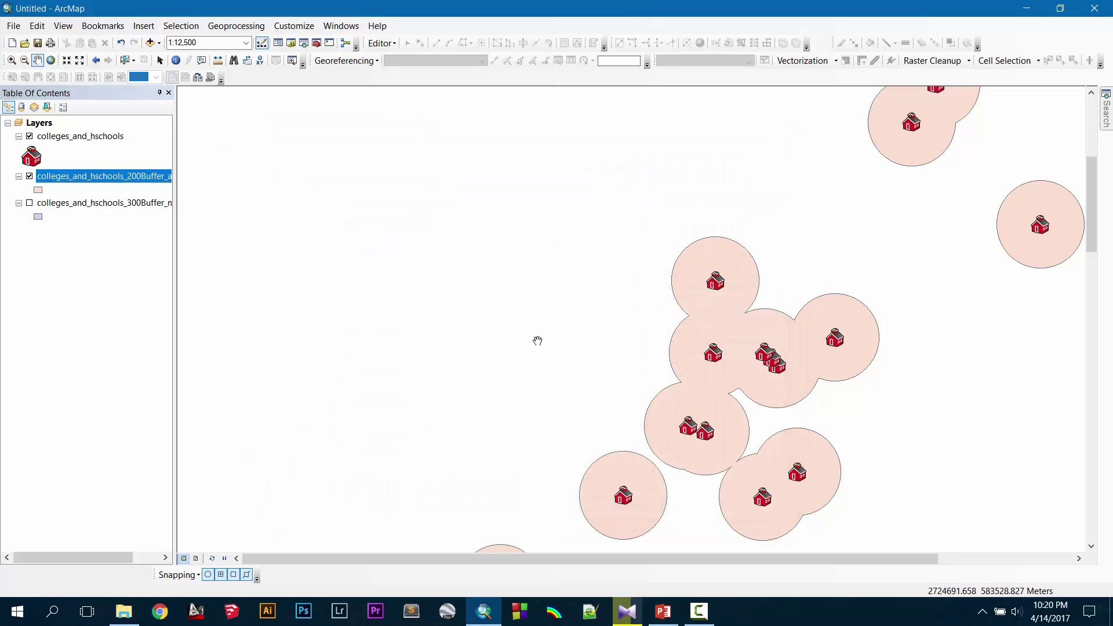
# Step: Add a short integer field named buff_distance to the colleges_and_hschools attribute table, accepting the shortened name buff_dista
pyautogui.click(96, 138)
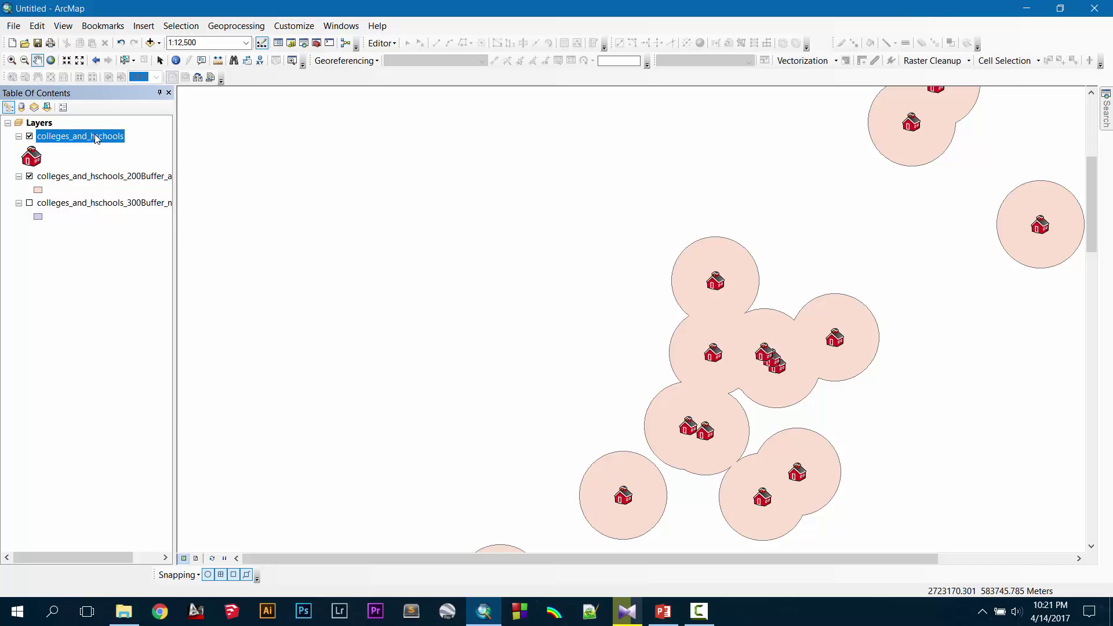
pyautogui.rightClick(96, 138)
pyautogui.click(168, 174)
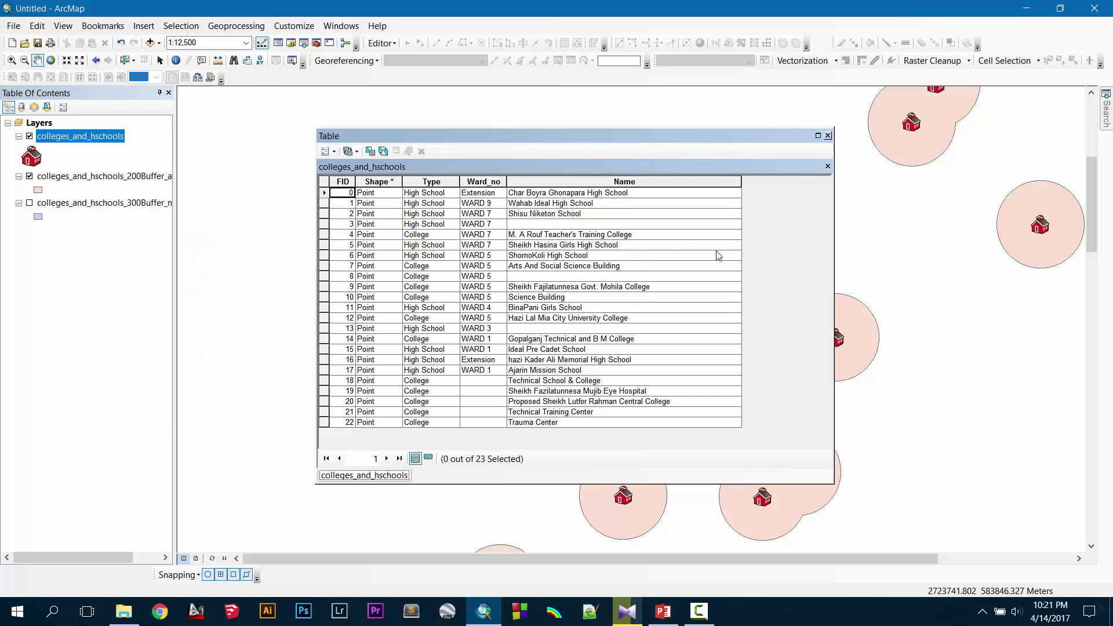
pyautogui.click(328, 151)
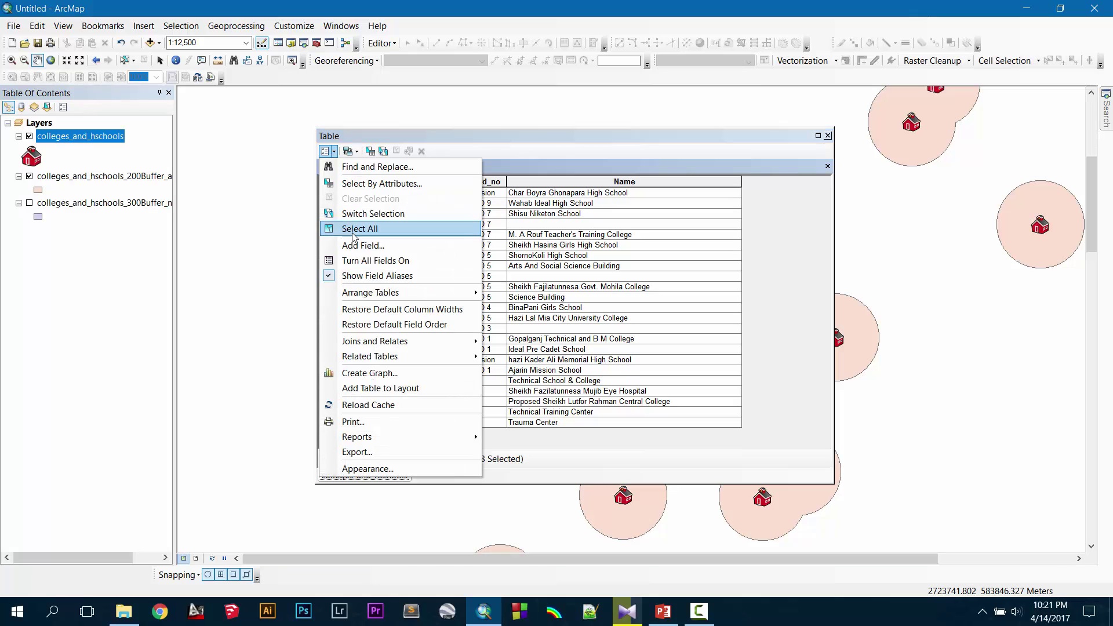
pyautogui.click(367, 246)
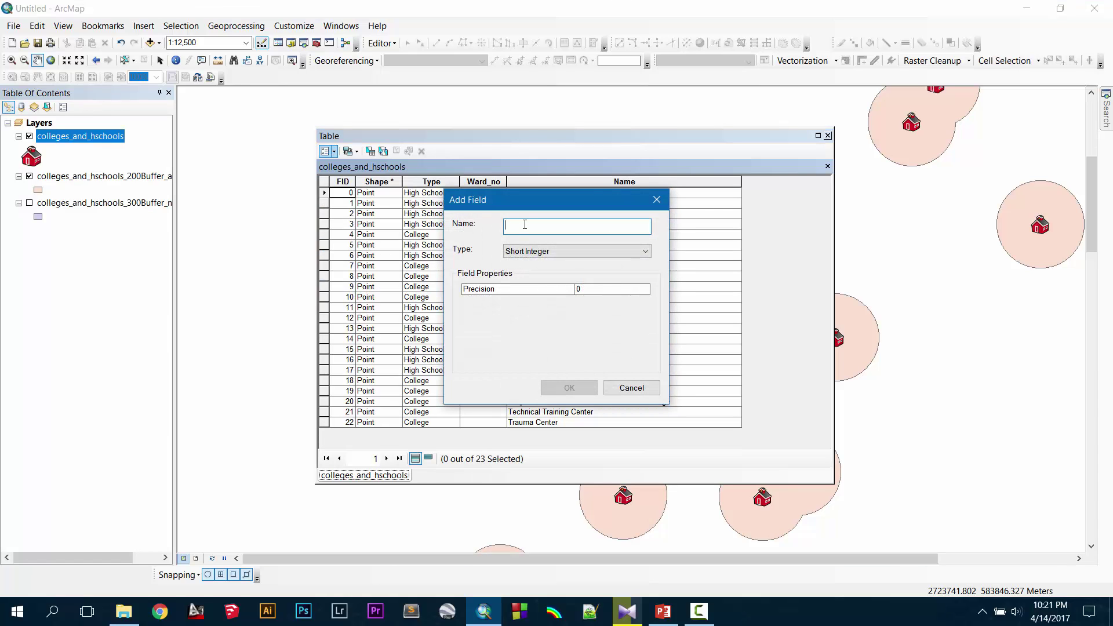
pyautogui.write('buff_distance')
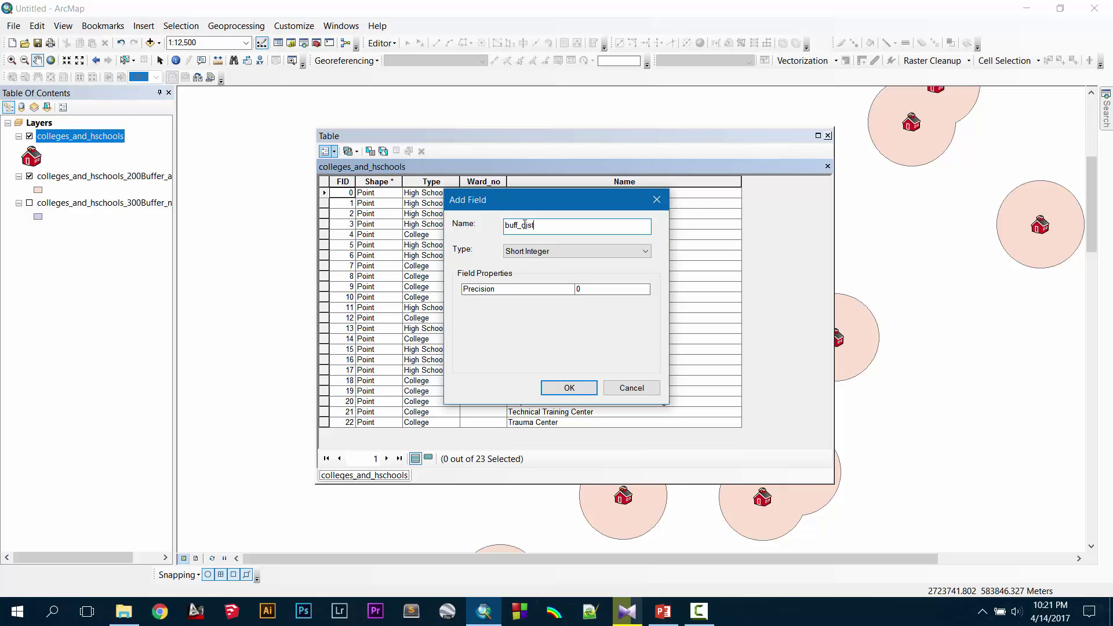
pyautogui.click(595, 292)
pyautogui.click(590, 387)
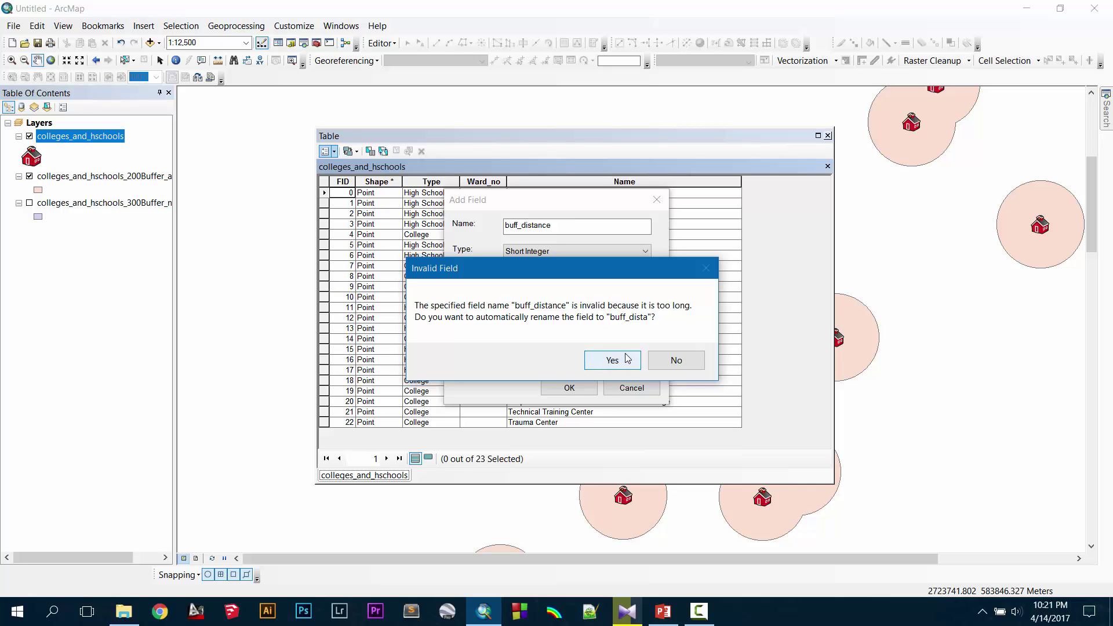
pyautogui.click(612, 360)
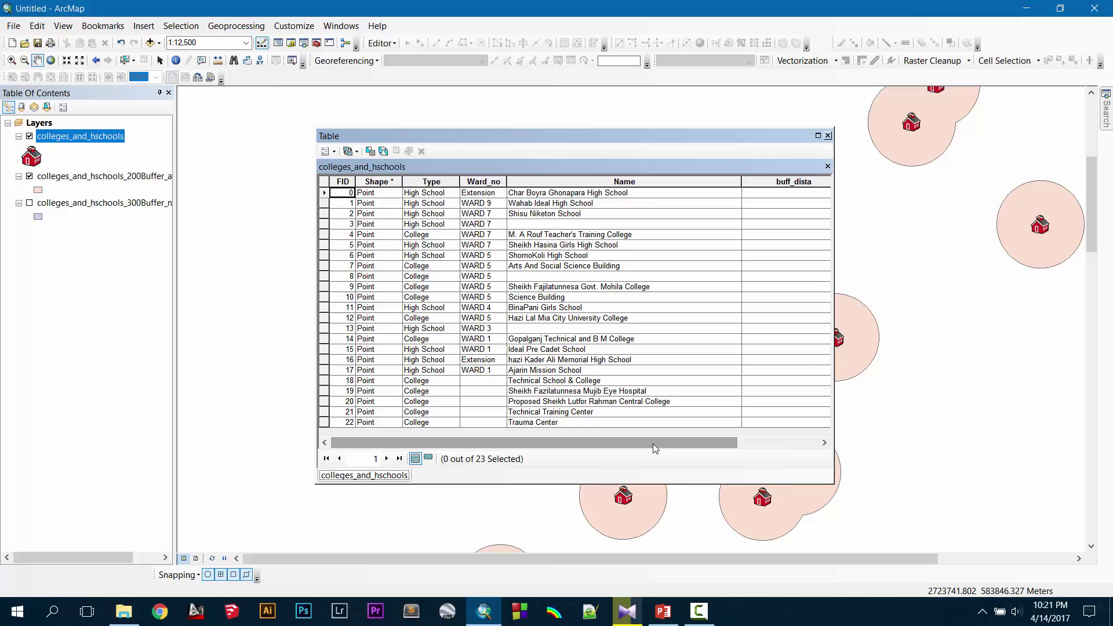
# Step: Start an edit session on the colleges_and_hschools layer so its buff_dista values can be edited
pyautogui.moveTo(652, 442); pyautogui.dragTo(690, 444)
pyautogui.click(787, 195)
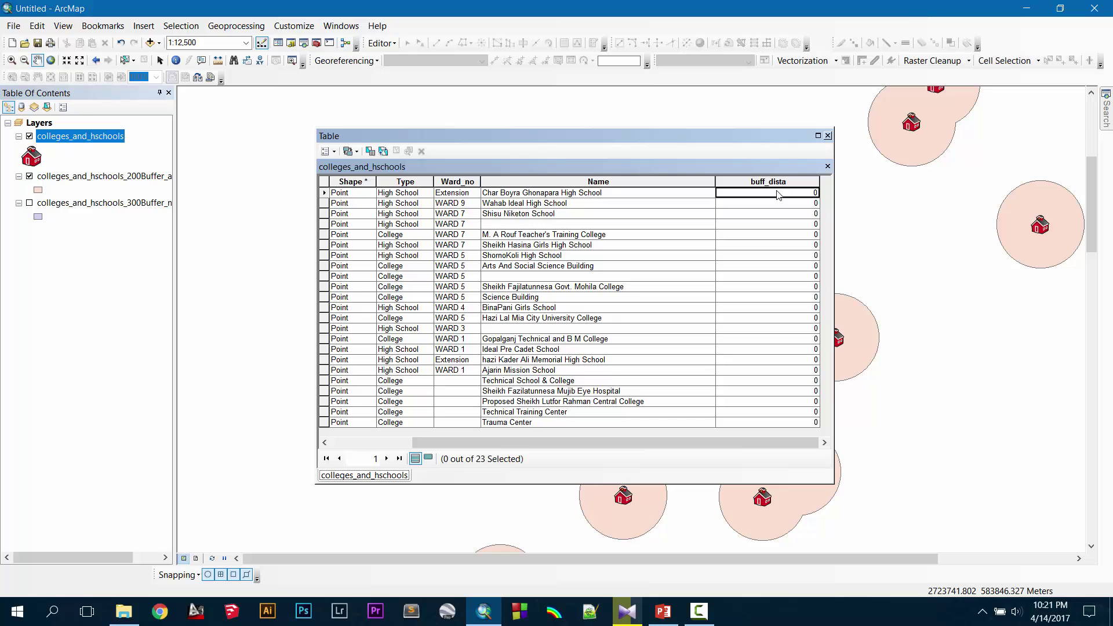
pyautogui.click(392, 49)
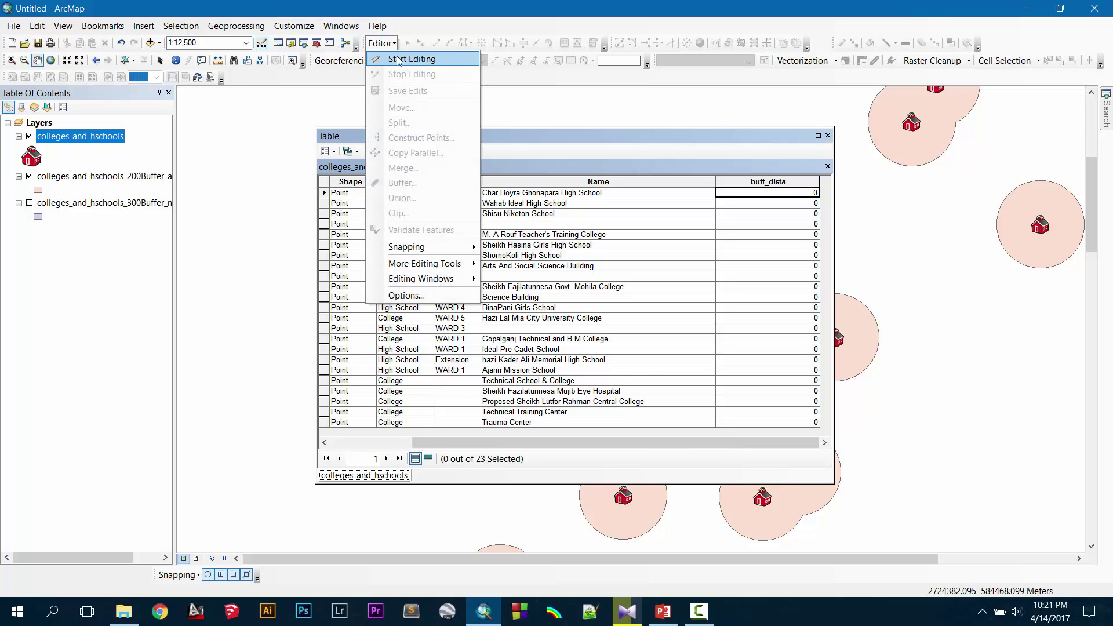
pyautogui.click(408, 59)
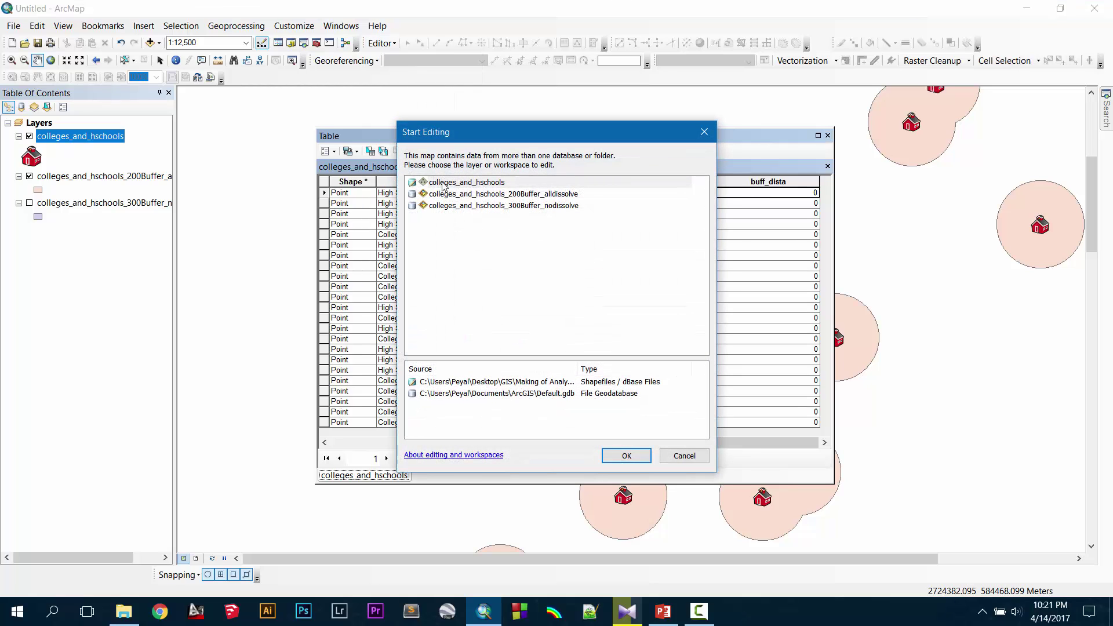
pyautogui.click(492, 184)
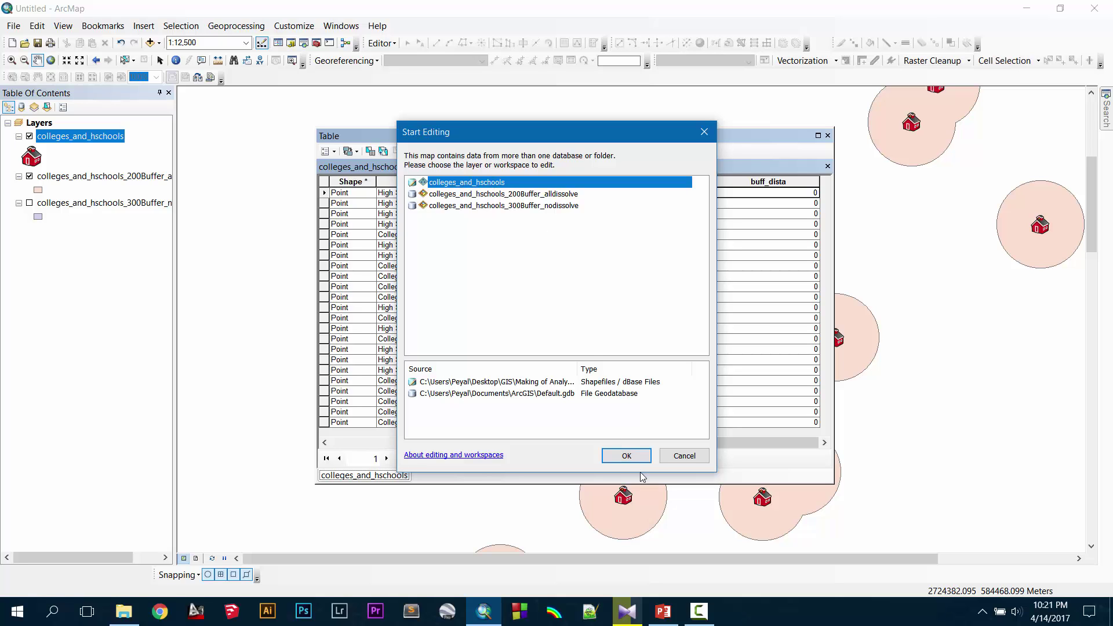
pyautogui.click(626, 456)
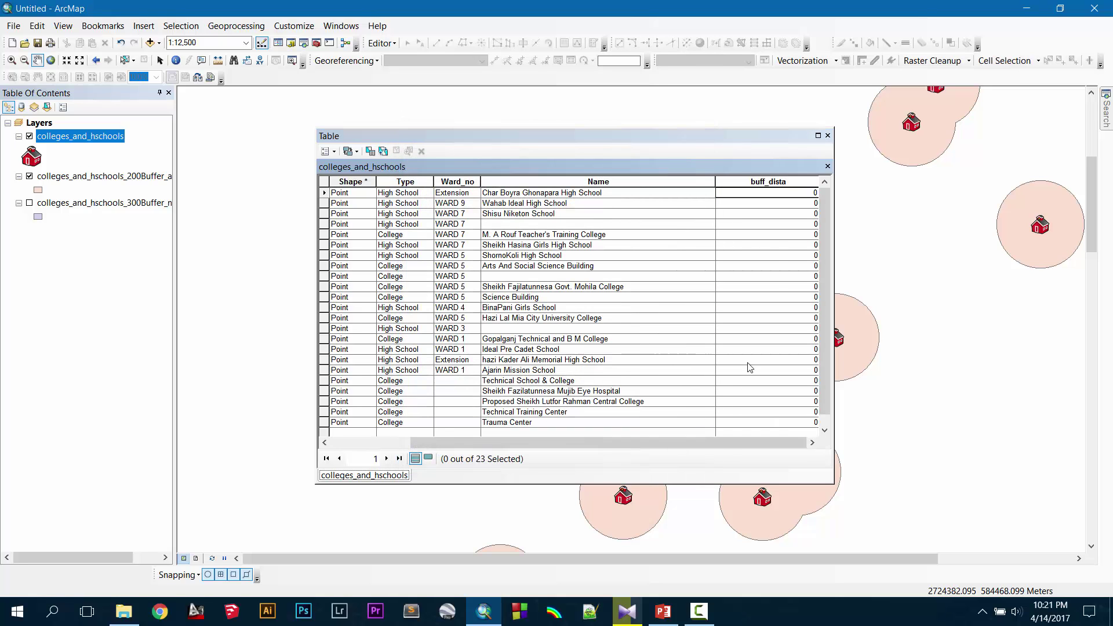
# Step: Fill in an individual buff_dista value for every school, beginning with 250, 260 and 100 in the first three rows, and close the table
pyautogui.click(771, 195)
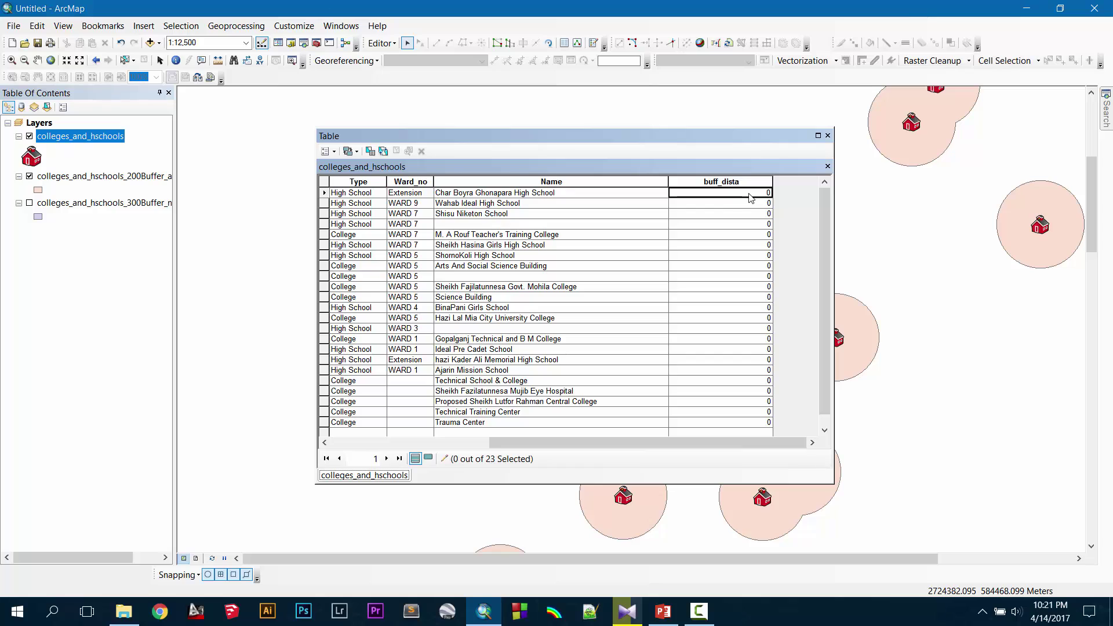
pyautogui.click(750, 195)
pyautogui.write('250')
pyautogui.press('Return')
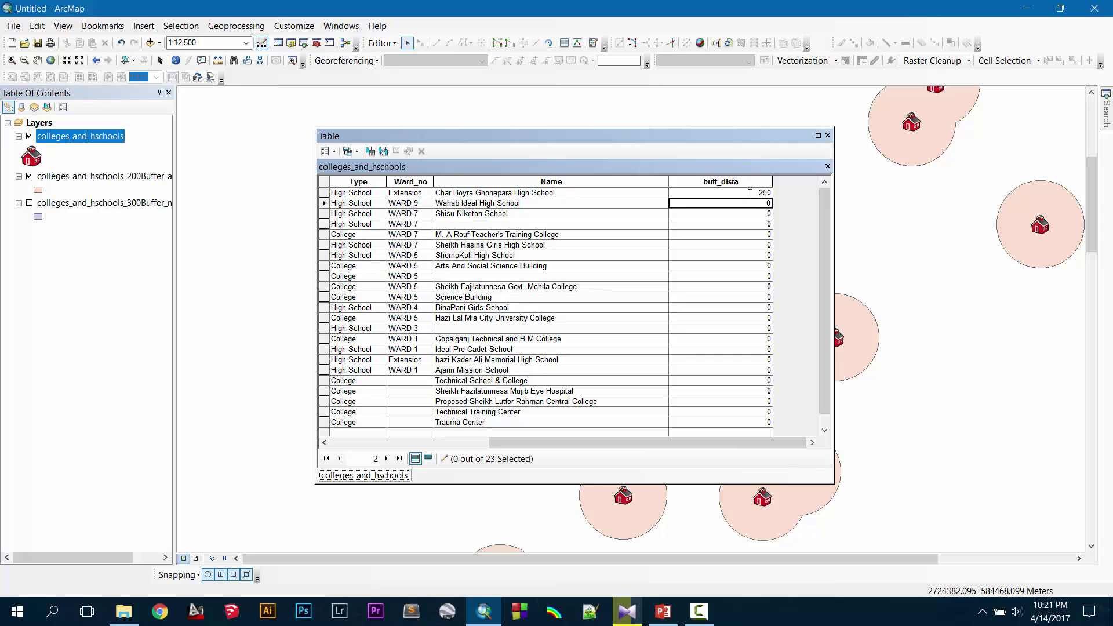
pyautogui.write('260')
pyautogui.press('Return')
pyautogui.write('100')
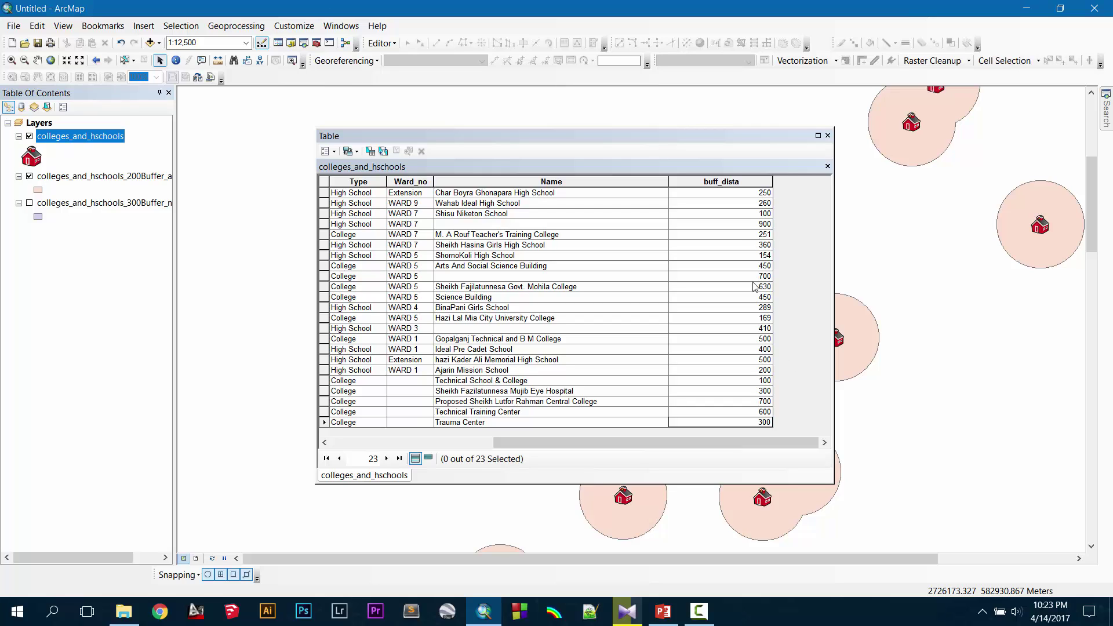
pyautogui.click(827, 136)
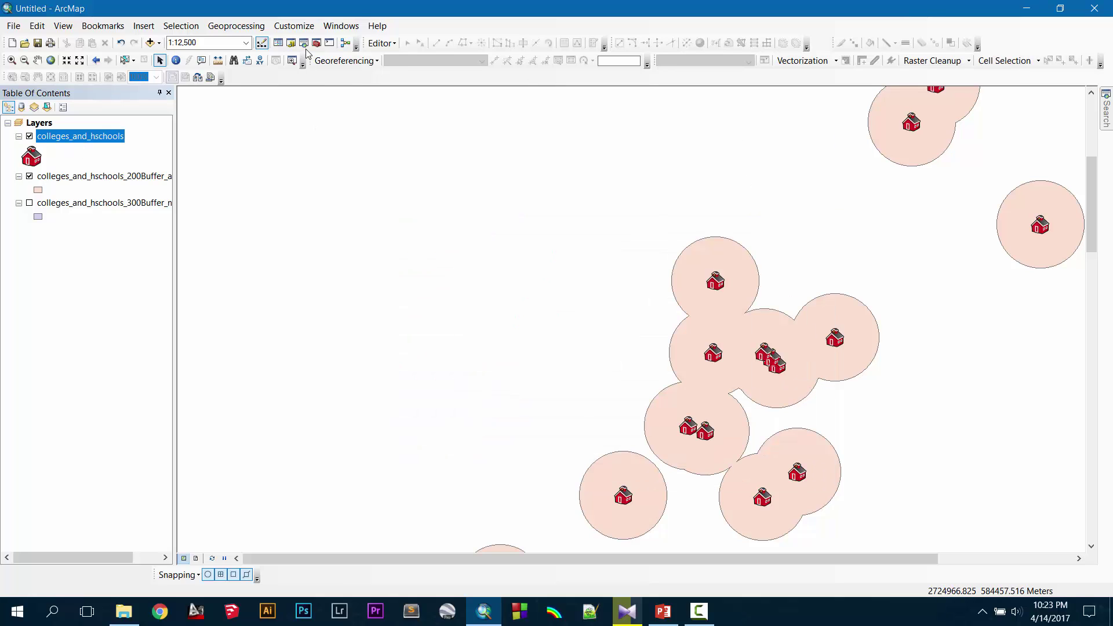
# Step: Set up a new buffer of colleges_and_hschools with the output feature class named colleges_and_hschools_listbuffer
pyautogui.click(236, 26)
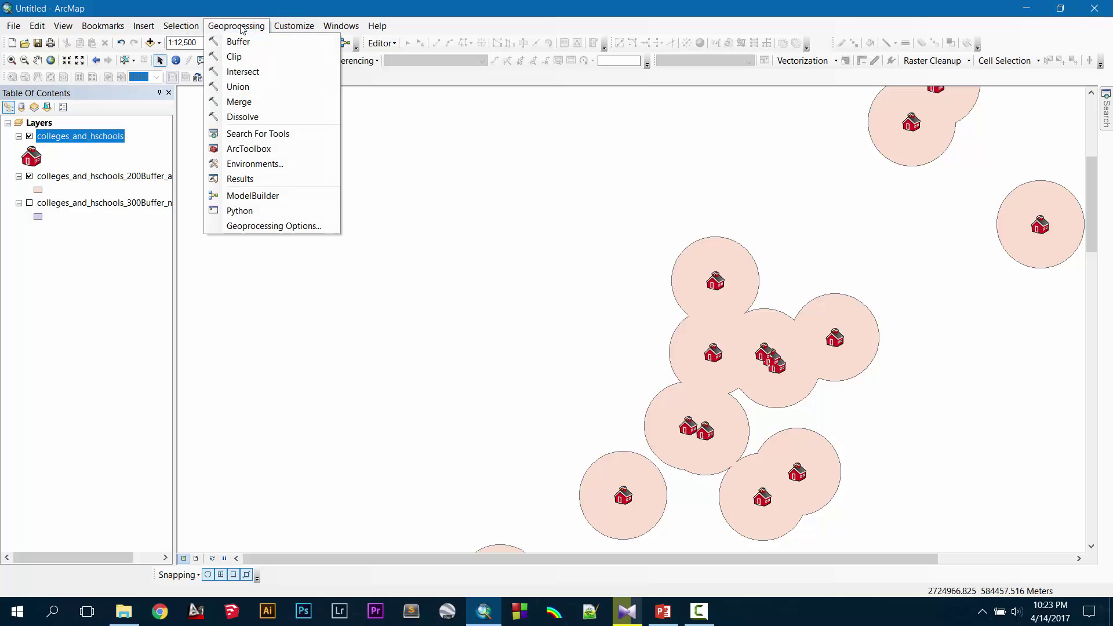
pyautogui.click(238, 42)
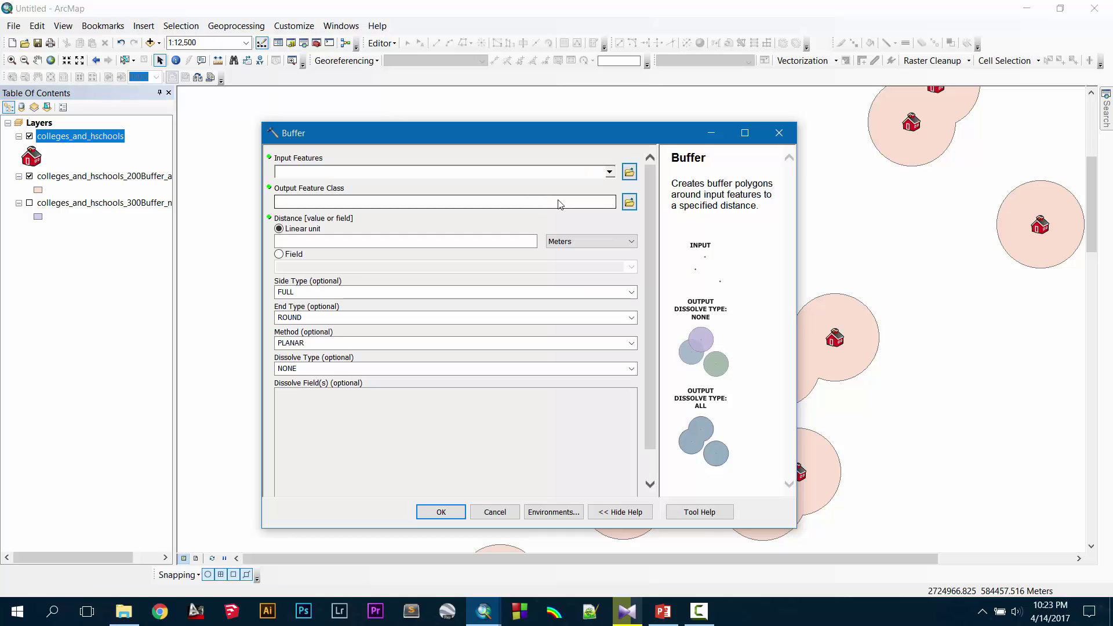
pyautogui.click(610, 173)
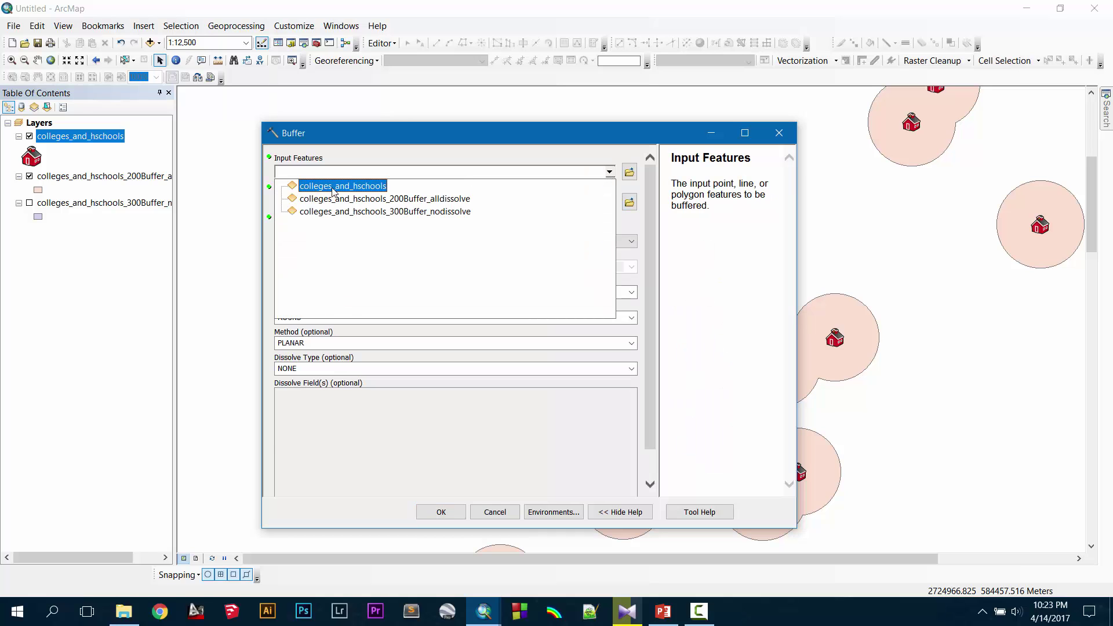
pyautogui.click(335, 186)
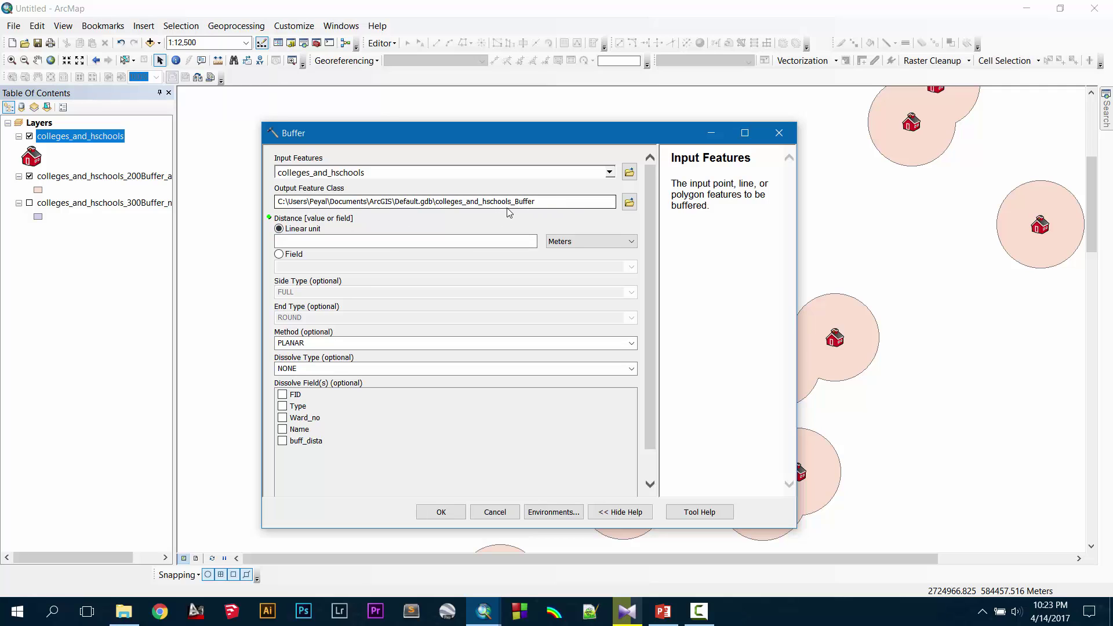
pyautogui.click(537, 202)
pyautogui.moveTo(520, 201); pyautogui.dragTo(515, 202)
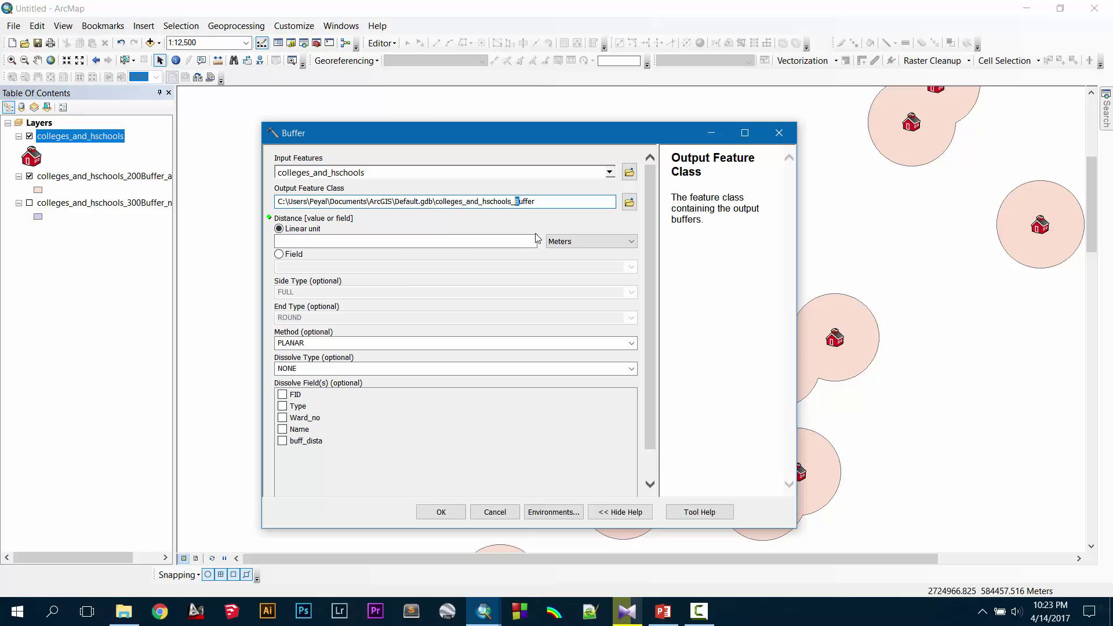
pyautogui.write('listb')
# Step: Take the buffer distance from the buff_dista field, set the dissolve type to ALL, and run the buffer
pyautogui.click(281, 255)
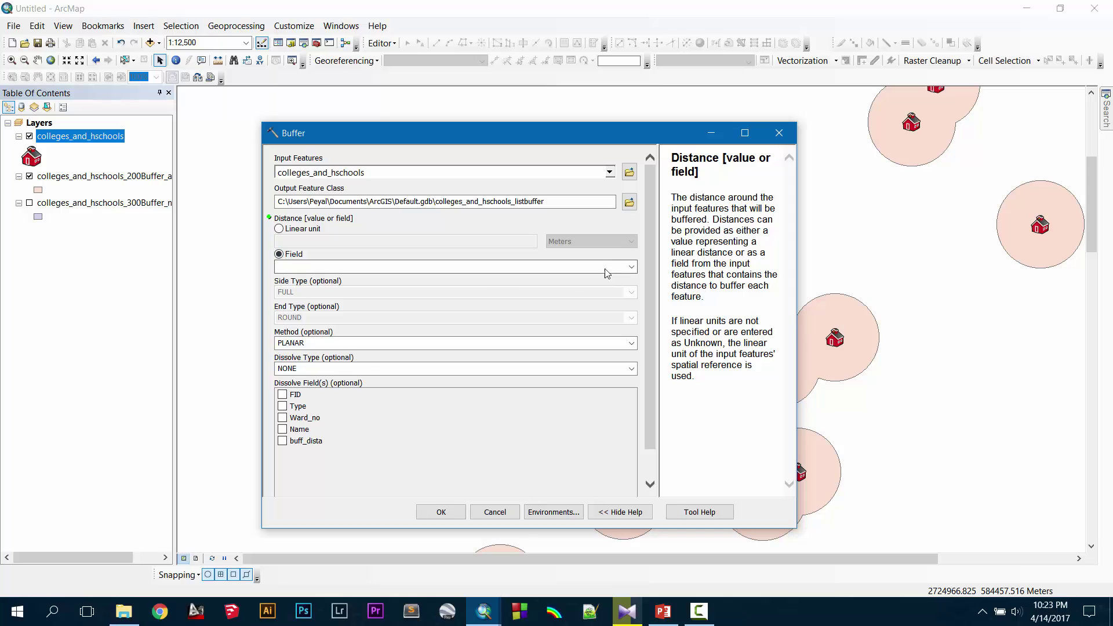
pyautogui.click(631, 267)
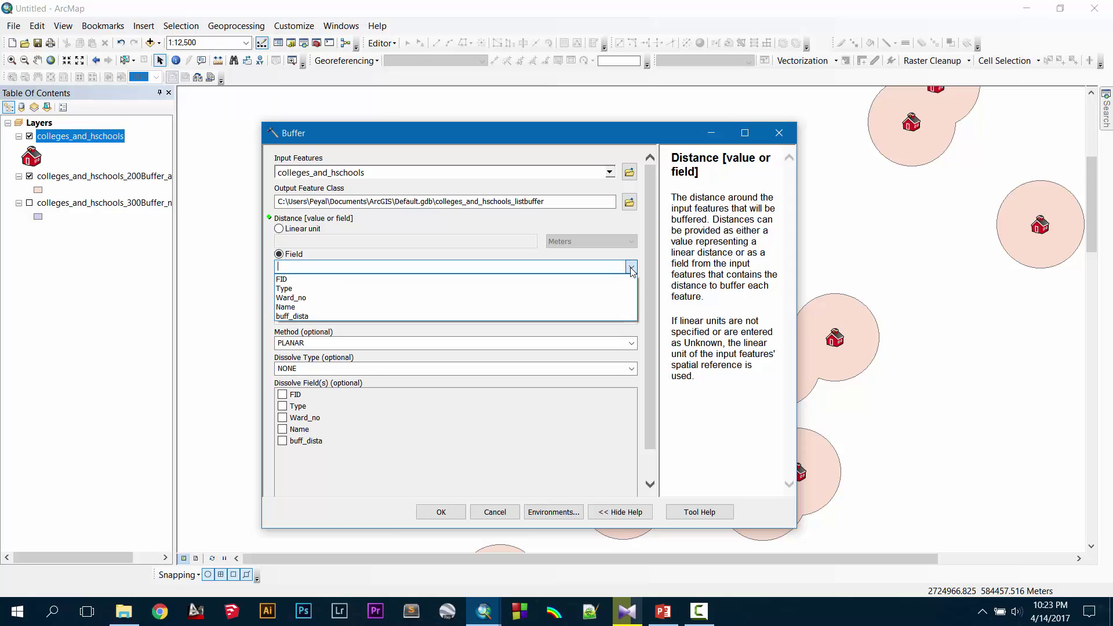
pyautogui.click(294, 318)
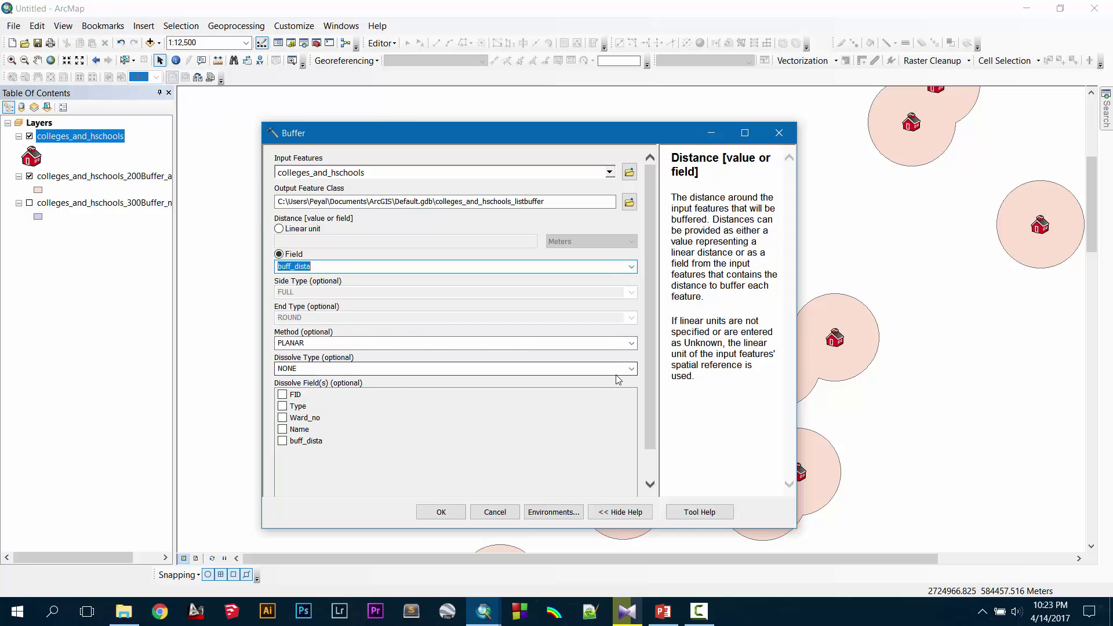
pyautogui.click(631, 369)
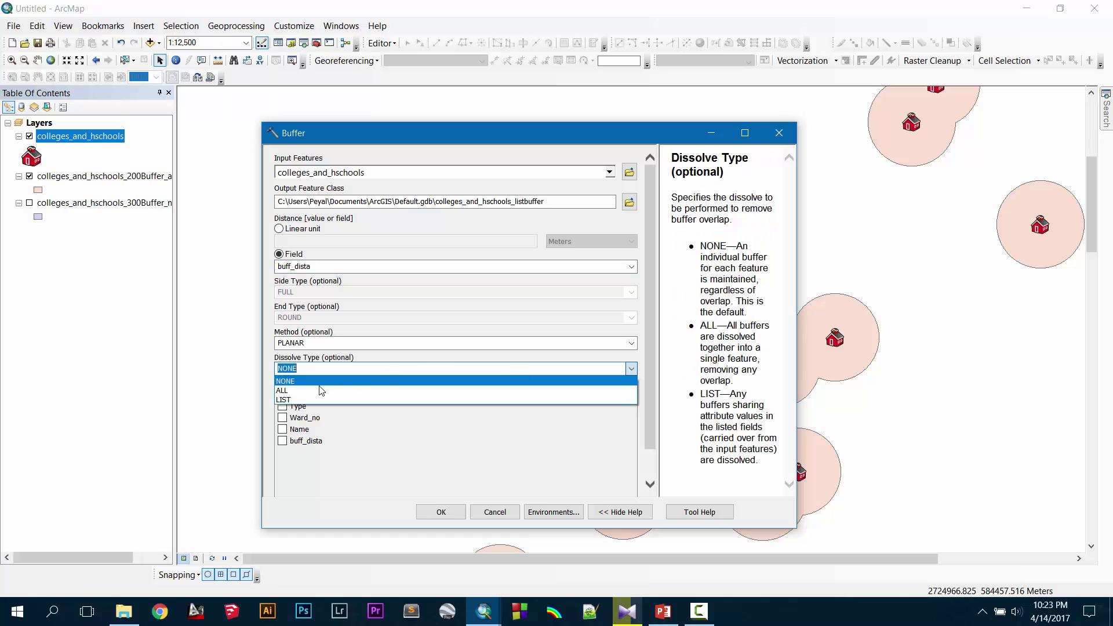
pyautogui.click(430, 387)
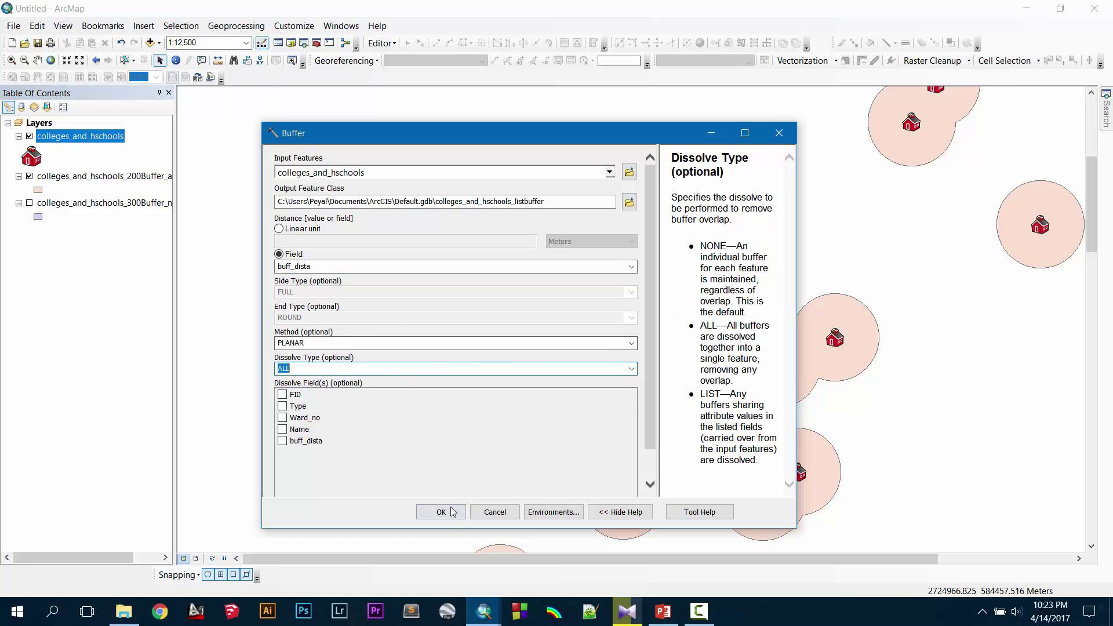
pyautogui.click(440, 512)
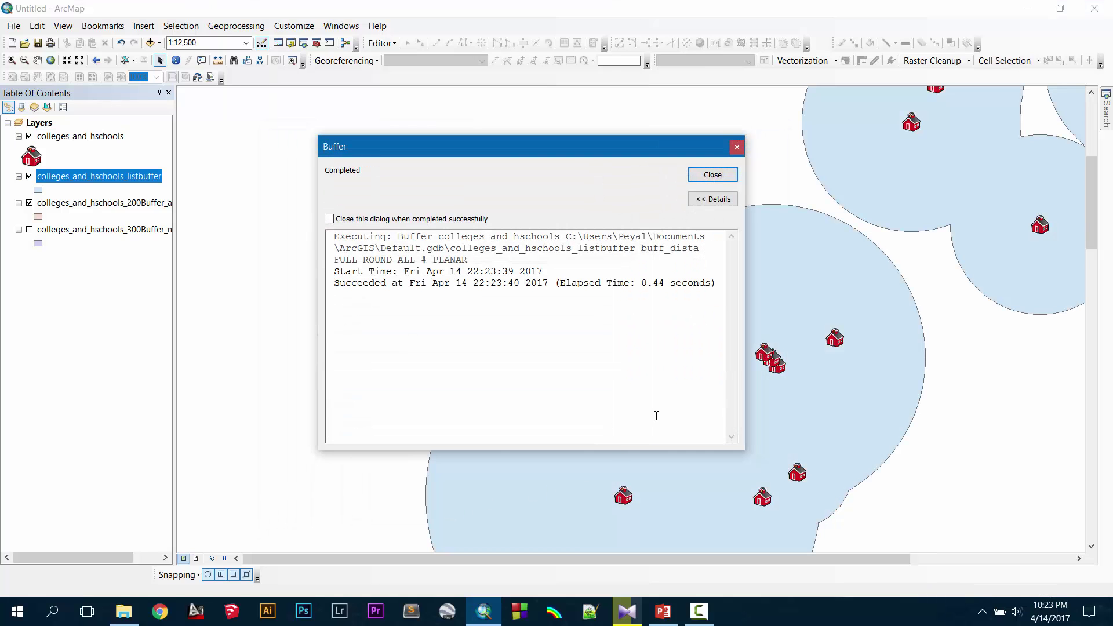
pyautogui.click(712, 174)
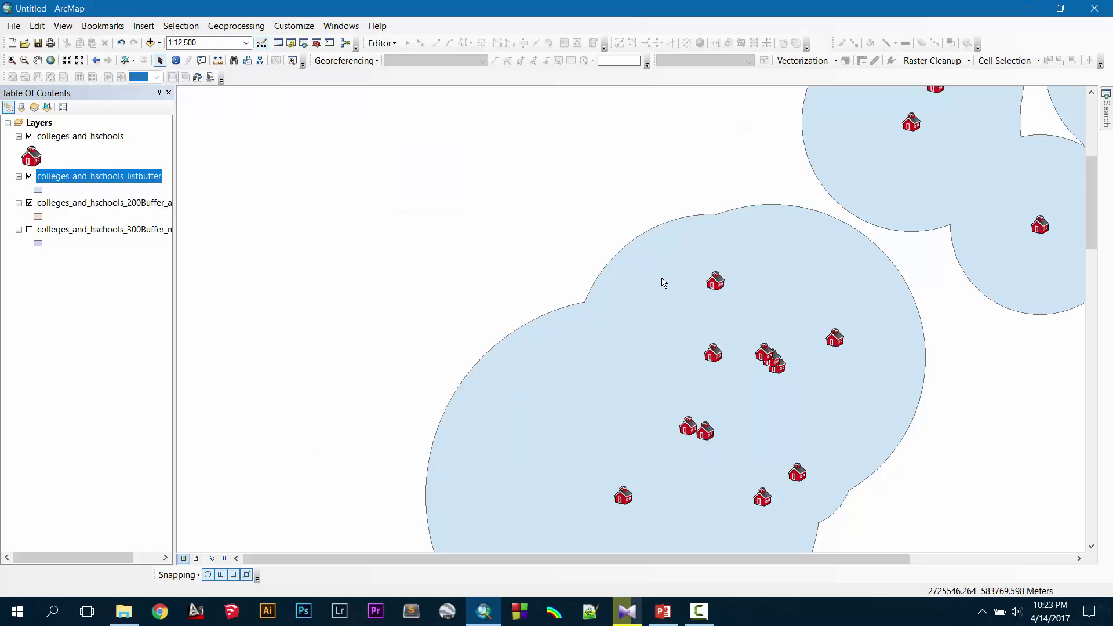
# Step: Hide the 200Buffer layer and examine the field-based listbuffer areas around the northern schools
pyautogui.click(30, 202)
pyautogui.scroll(-2, 800, 362)
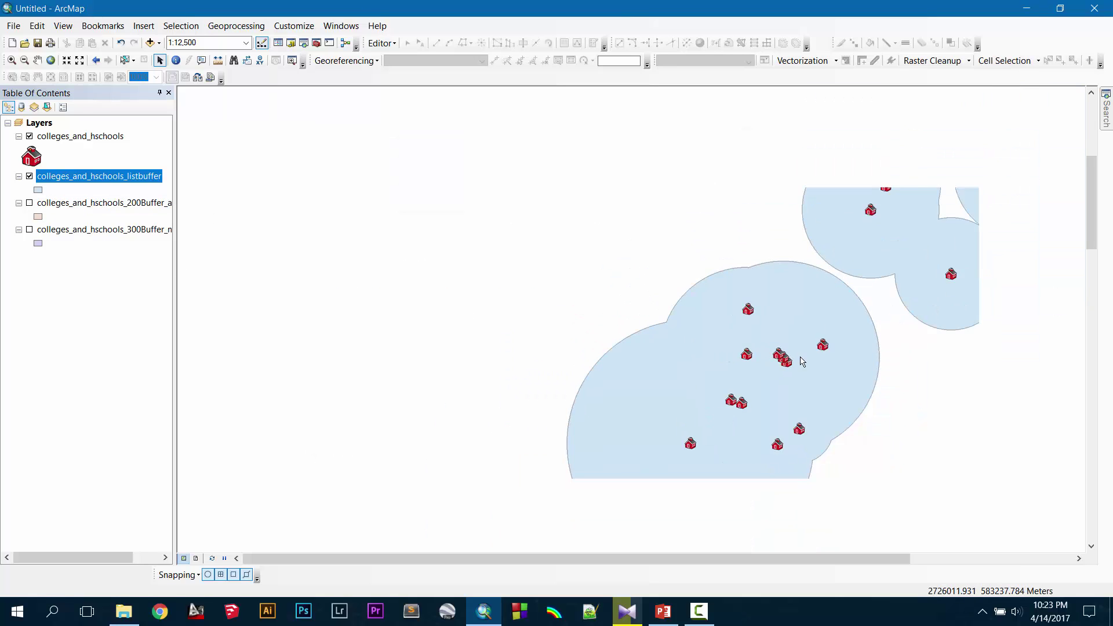
pyautogui.scroll(-2, 802, 363)
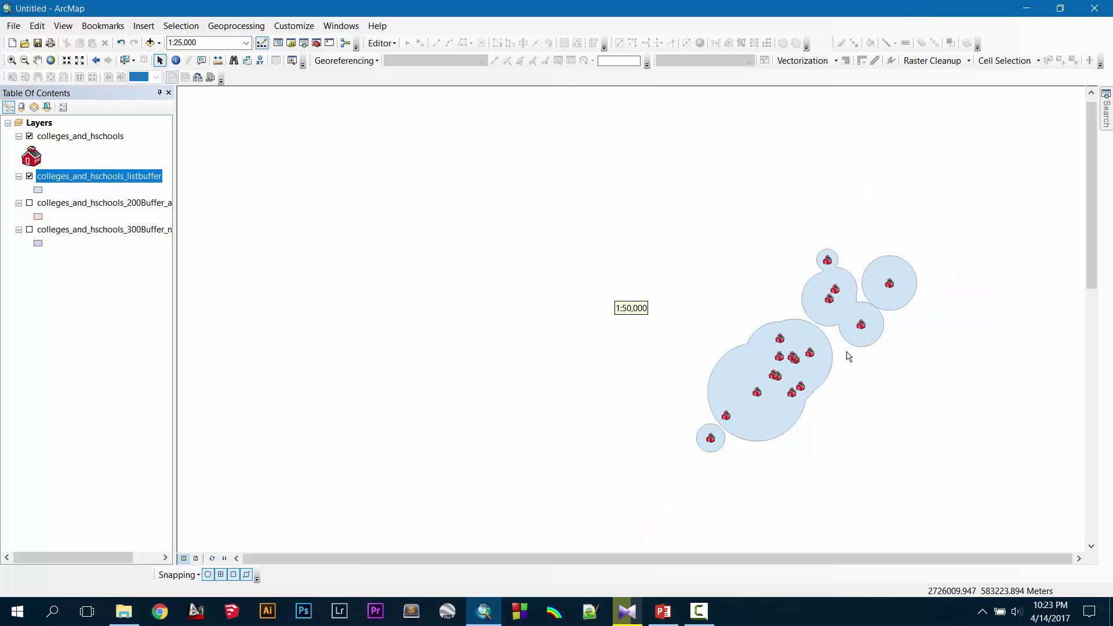
pyautogui.scroll(2, 874, 313)
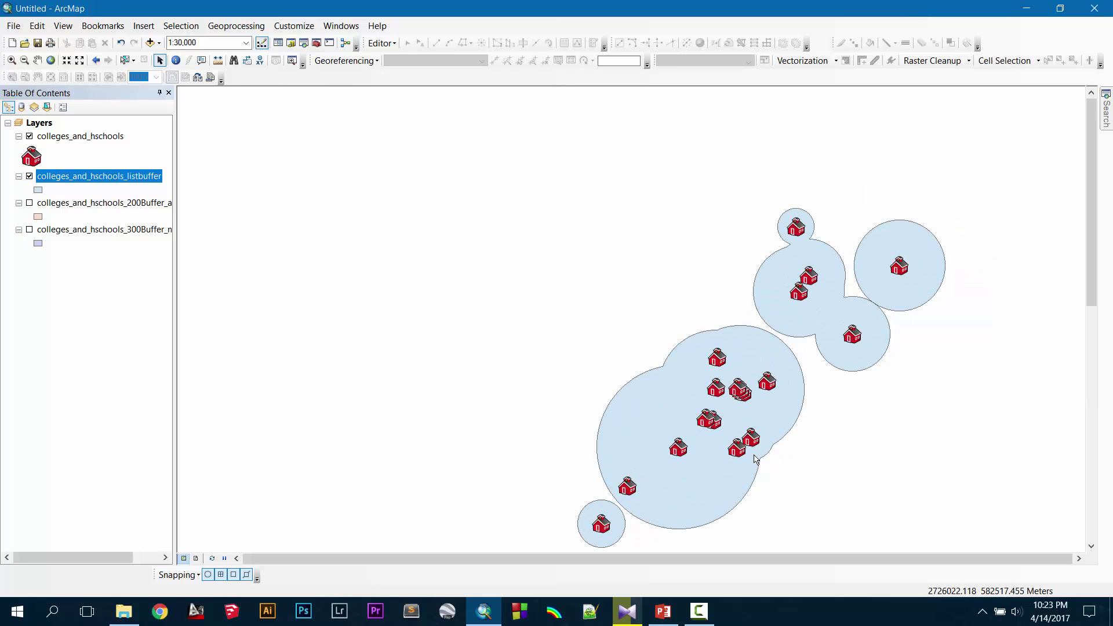
pyautogui.moveTo(838, 357); pyautogui.dragTo(746, 295)
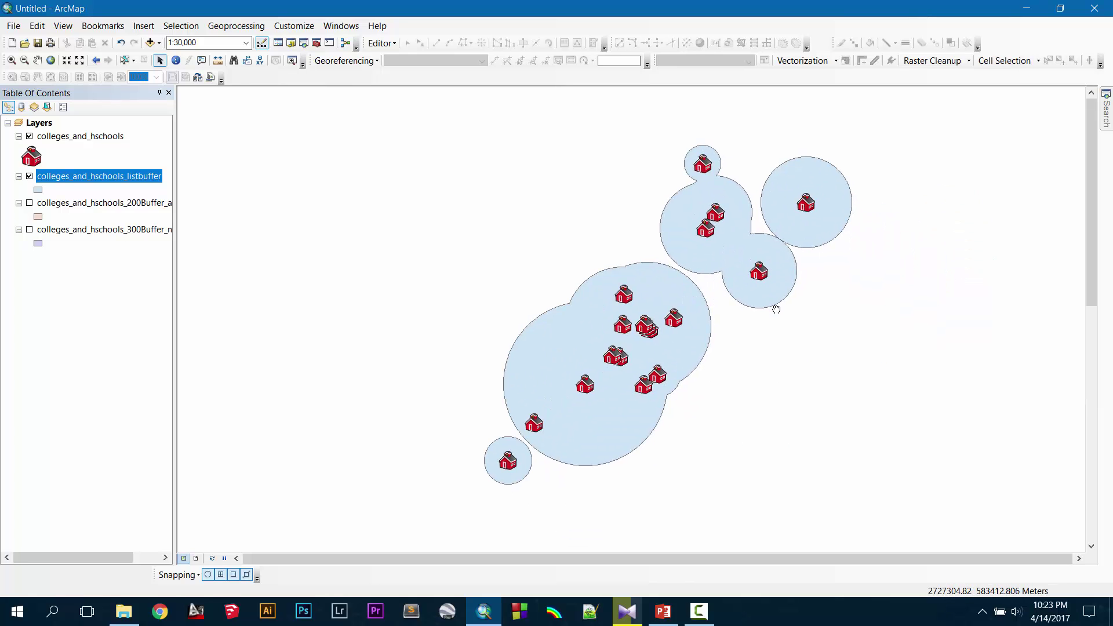
pyautogui.scroll(3, 696, 160)
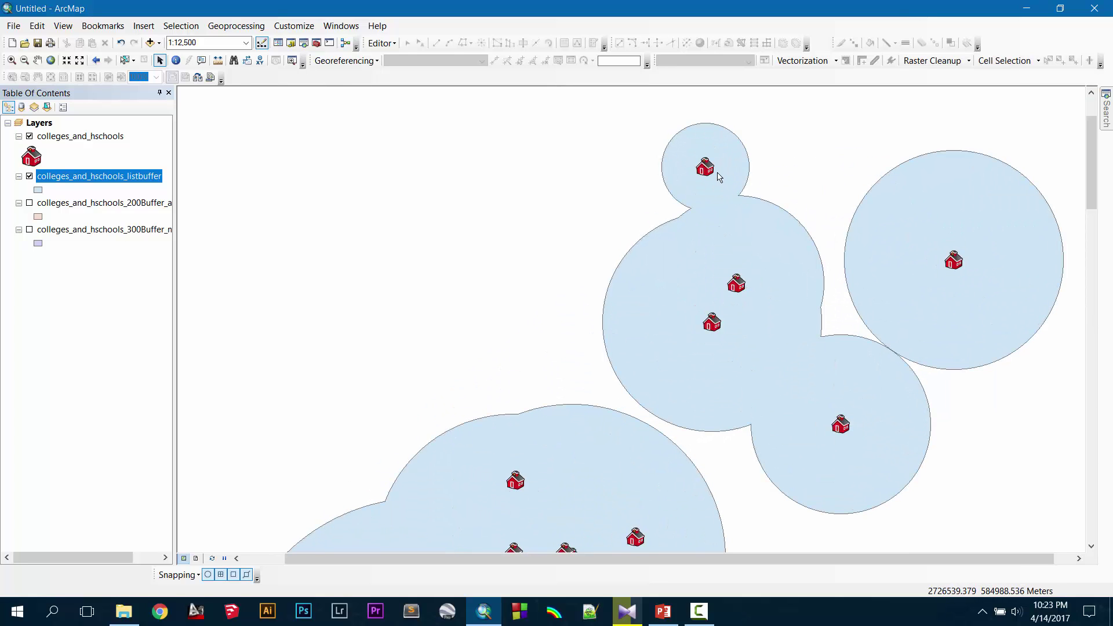
pyautogui.scroll(-2, 739, 307)
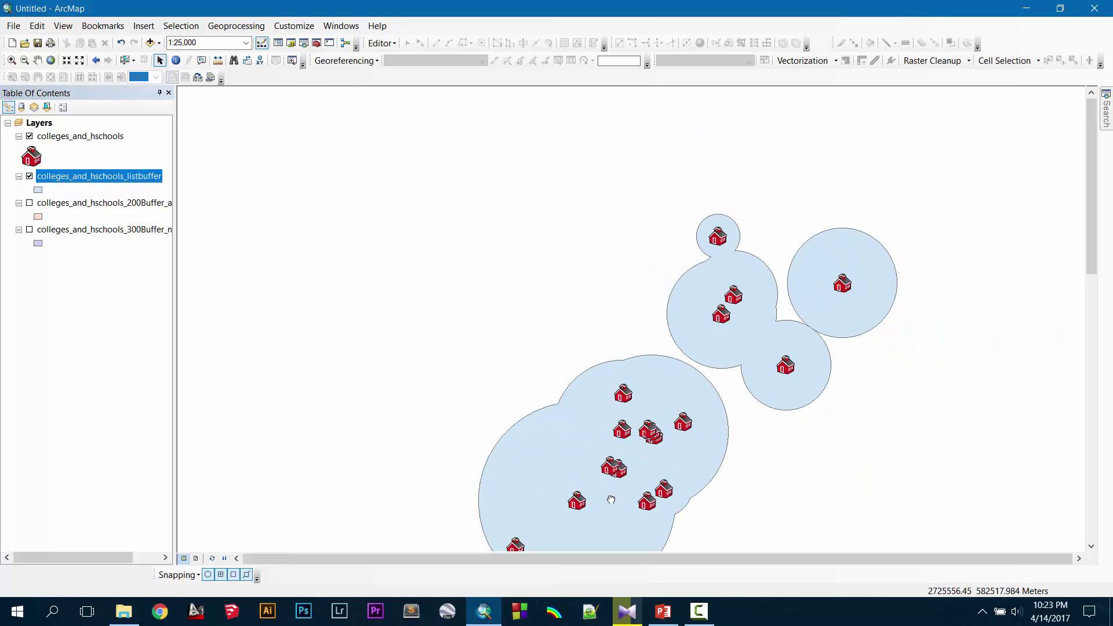
pyautogui.scroll(1, 608, 495)
pyautogui.scroll(-1, 558, 411)
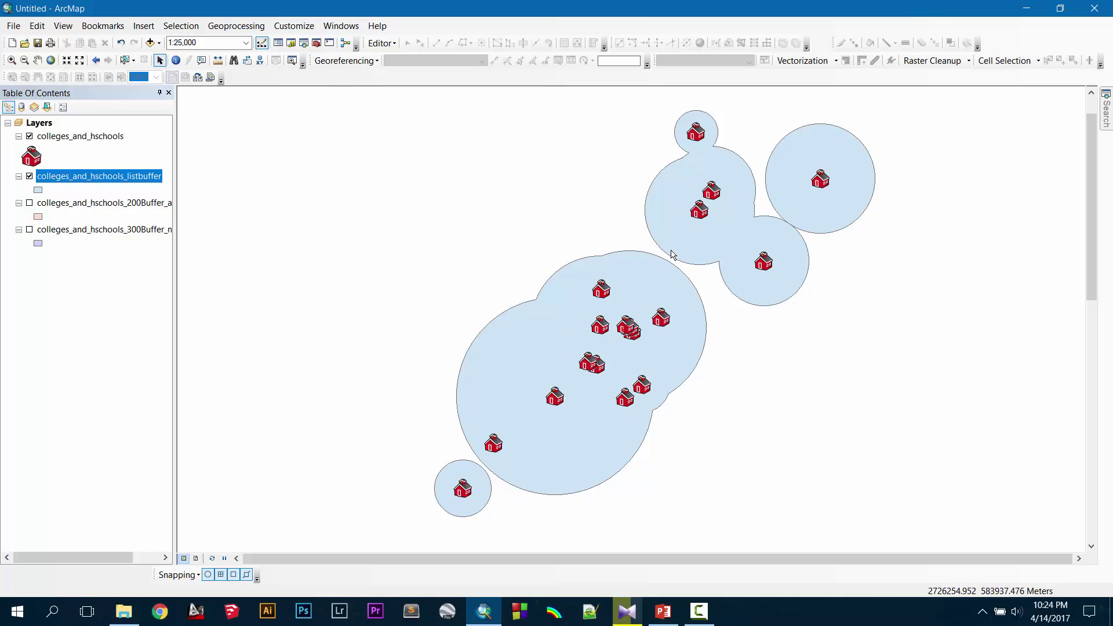
pyautogui.scroll(2, 681, 252)
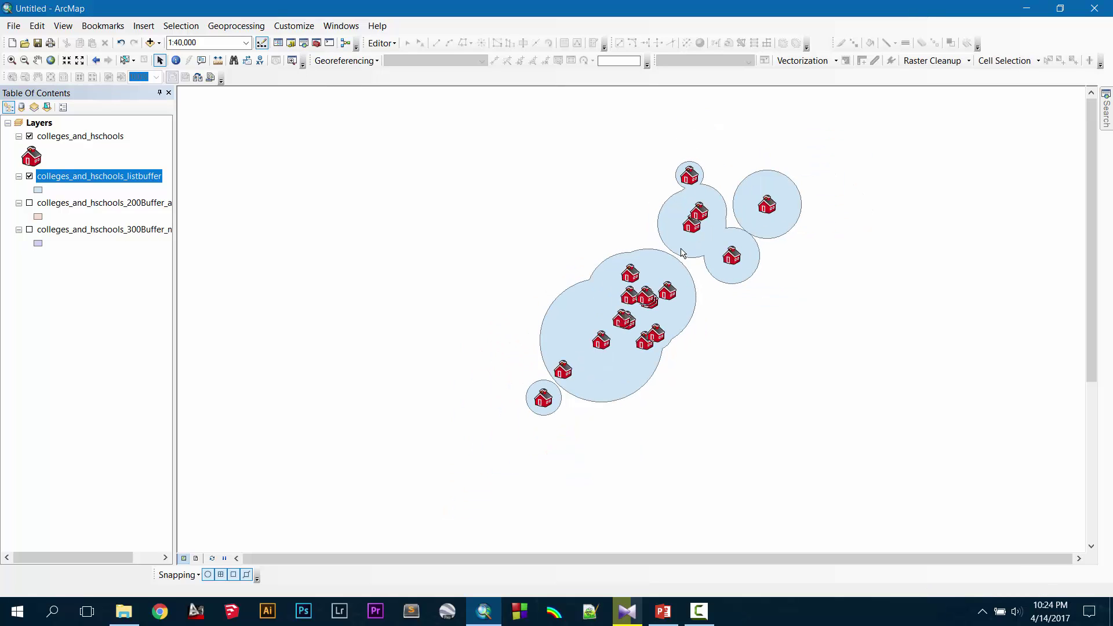
# Step: Hide the listbuffer layer and set up the Create Thiessen Polygons tool with colleges_and_hschools as input features
pyautogui.click(31, 177)
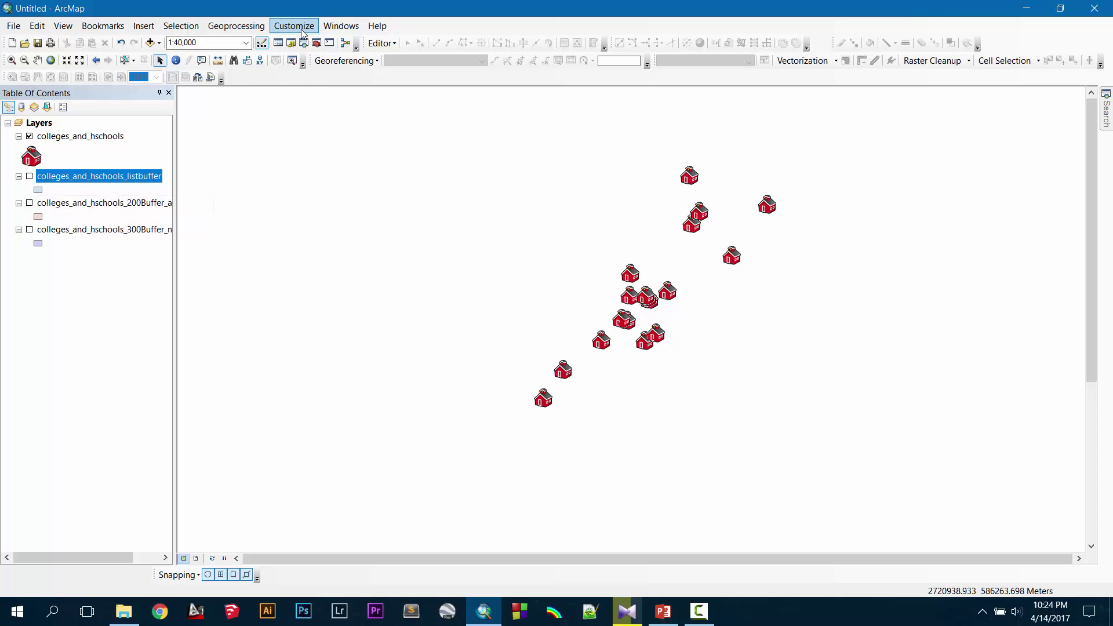
pyautogui.click(260, 29)
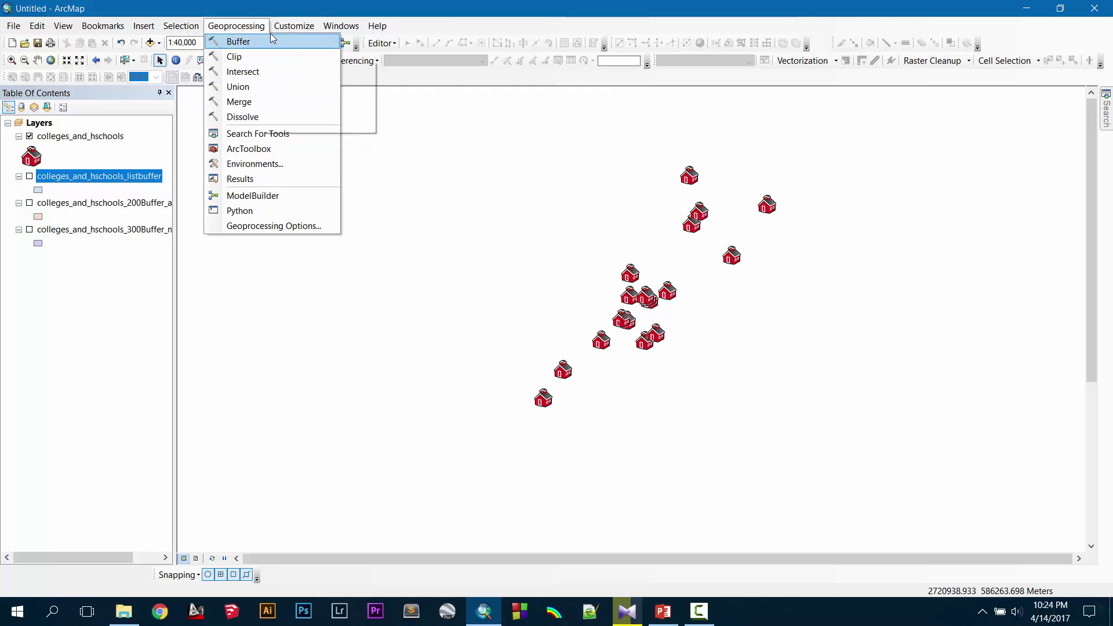
pyautogui.click(294, 25)
pyautogui.click(316, 43)
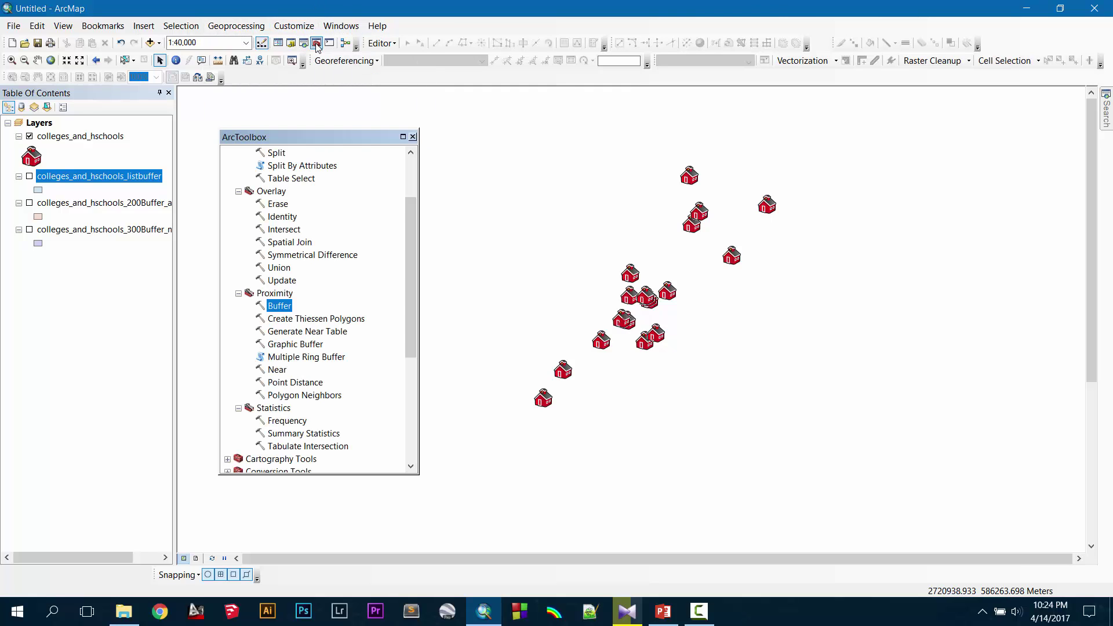
pyautogui.doubleClick(310, 319)
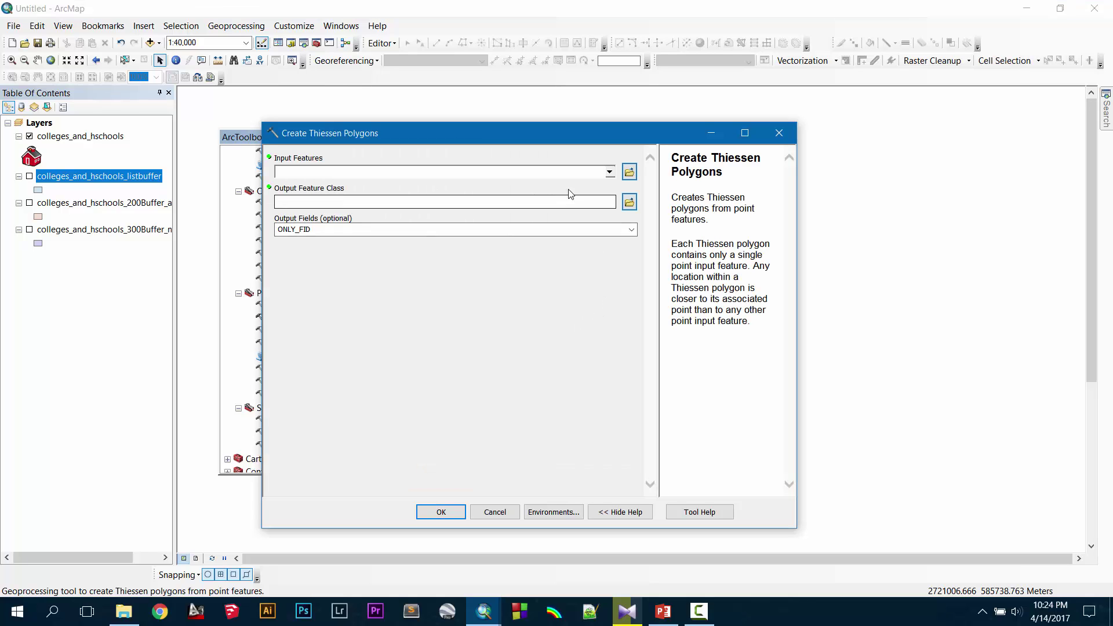
pyautogui.click(610, 173)
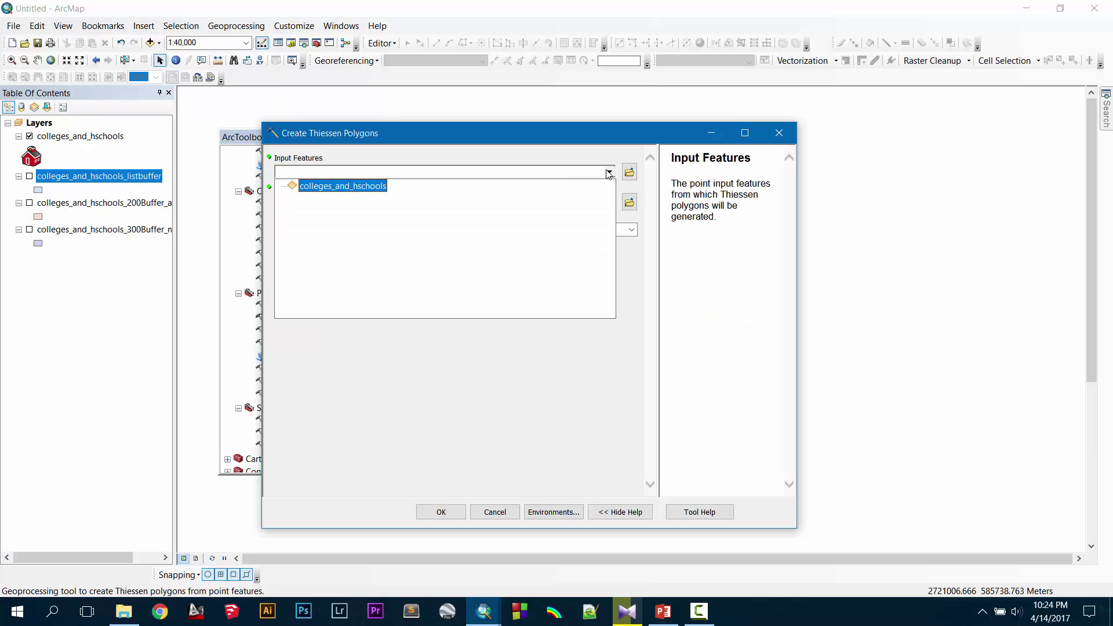
pyautogui.click(382, 189)
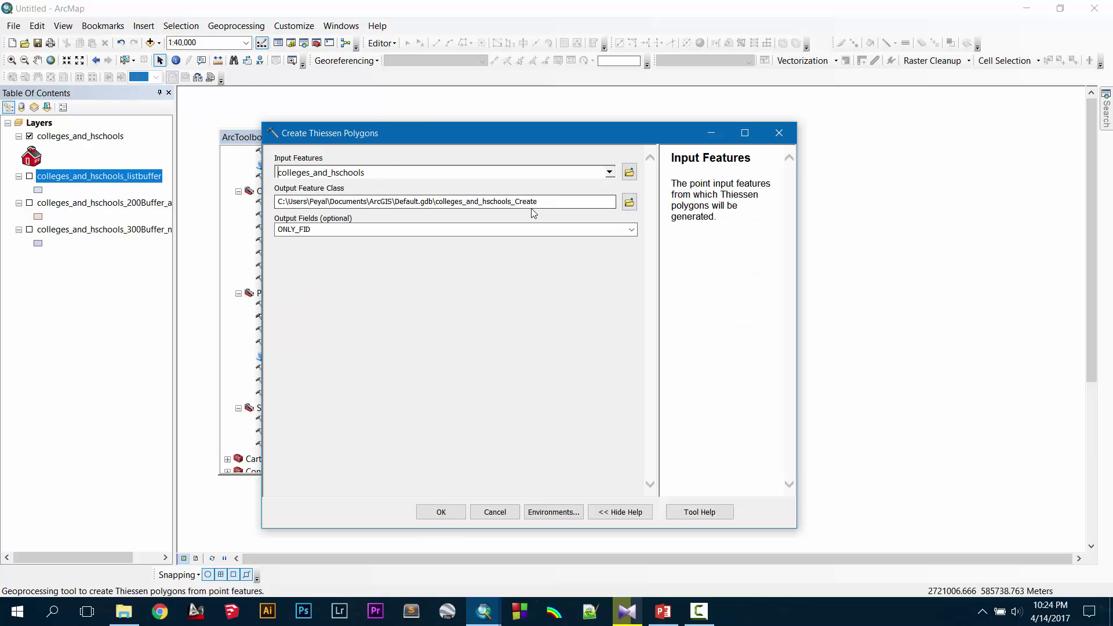
# Step: Name the output feature class colleges_and_hschools_thiessen, generate the Thiessen polygons and dismiss the completion report
pyautogui.moveTo(539, 206); pyautogui.dragTo(518, 203)
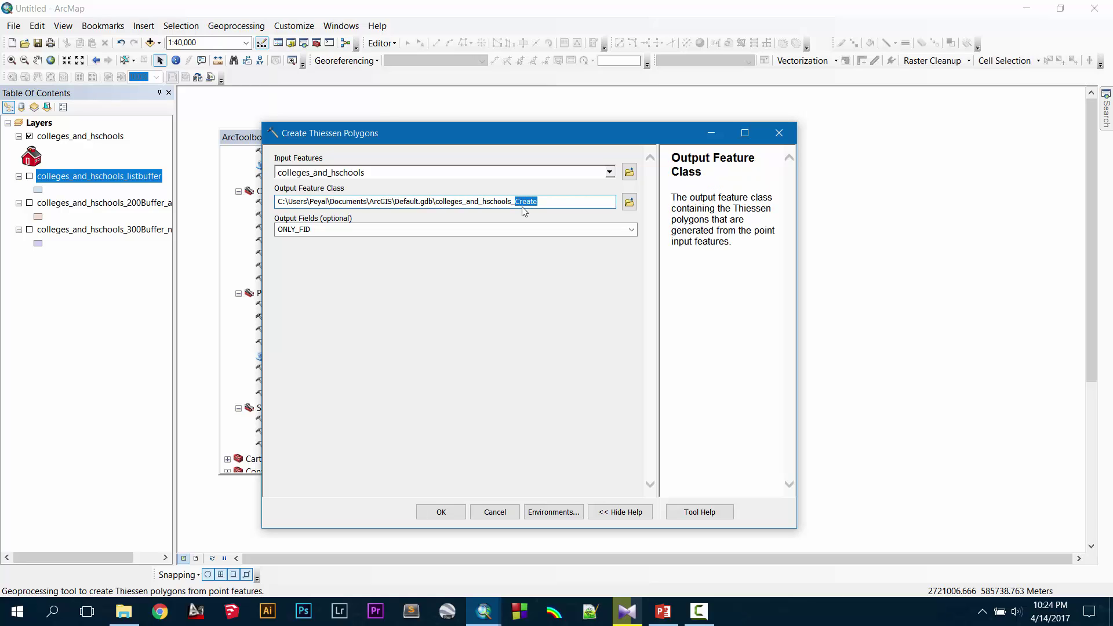
pyautogui.write('thiessen')
pyautogui.click(441, 512)
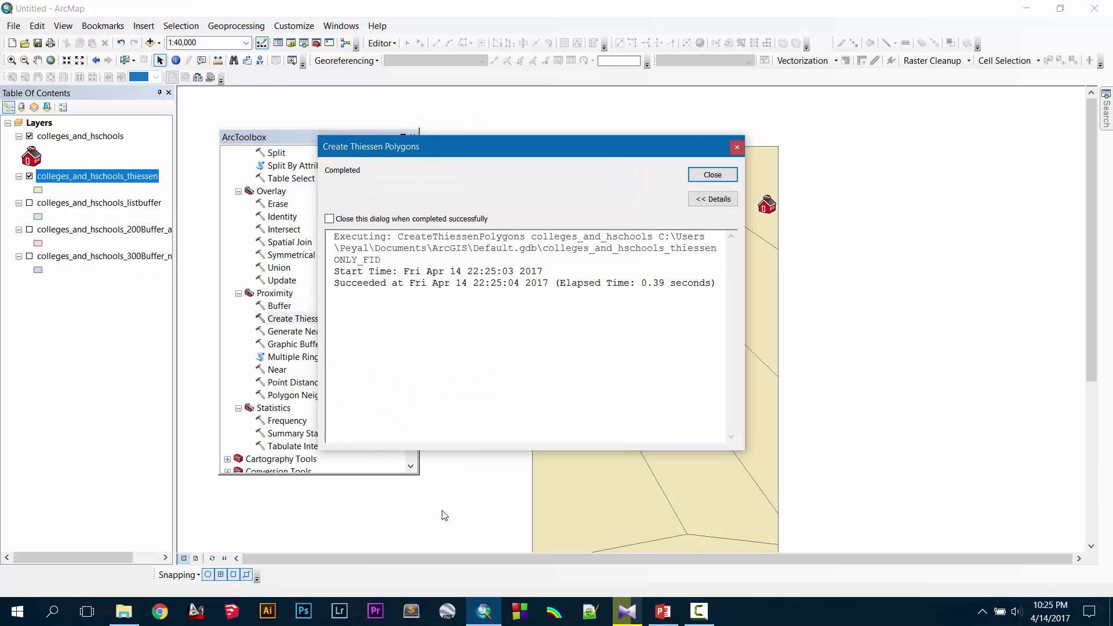
pyautogui.click(712, 175)
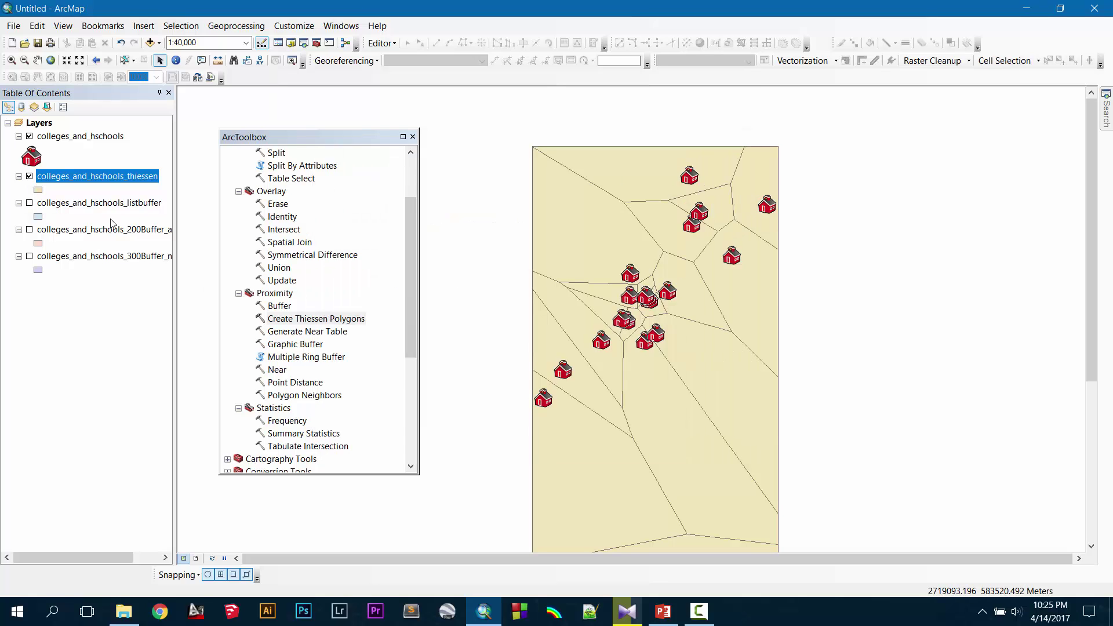
# Step: Examine how the Thiessen polygons divide the area among the northern cluster of schools
pyautogui.scroll(3, 654, 254)
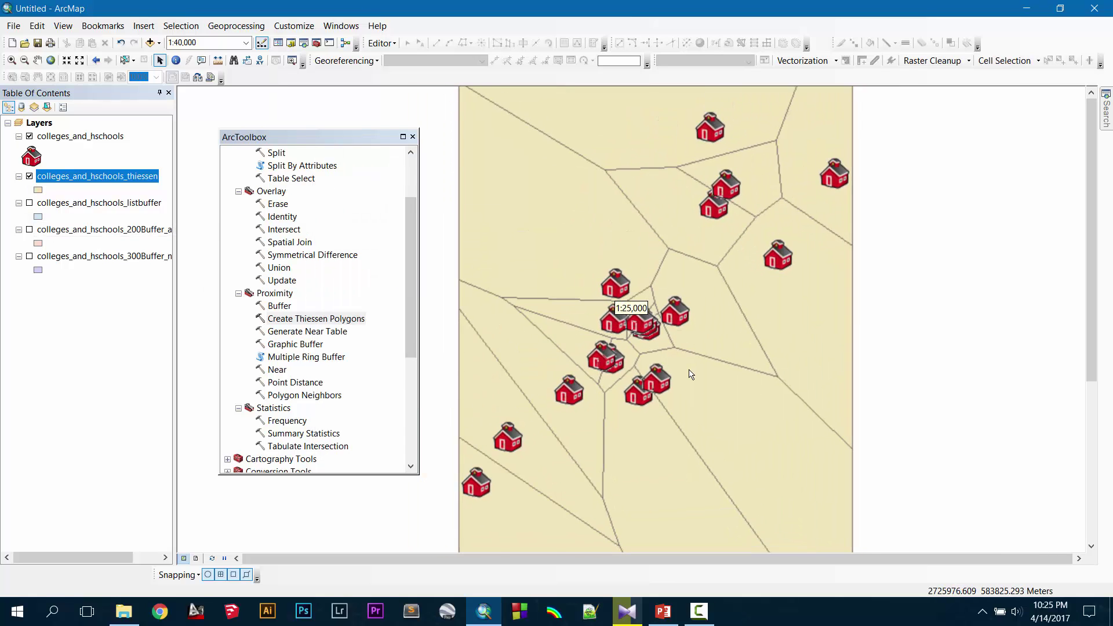
pyautogui.scroll(-3, 691, 373)
pyautogui.moveTo(696, 413); pyautogui.dragTo(671, 408)
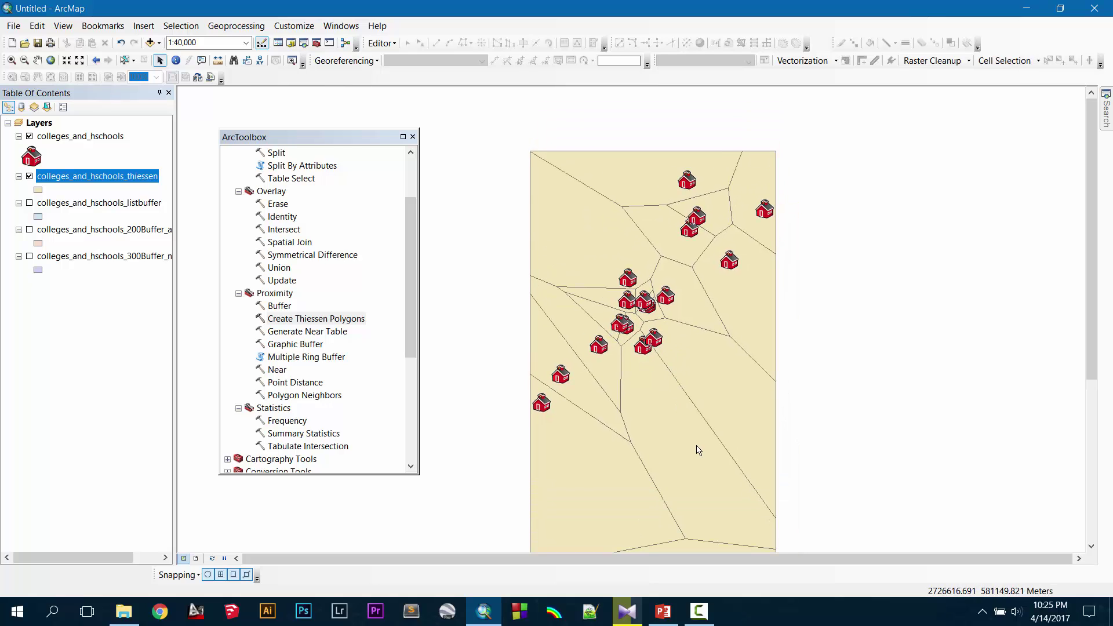
pyautogui.moveTo(698, 451); pyautogui.dragTo(700, 425)
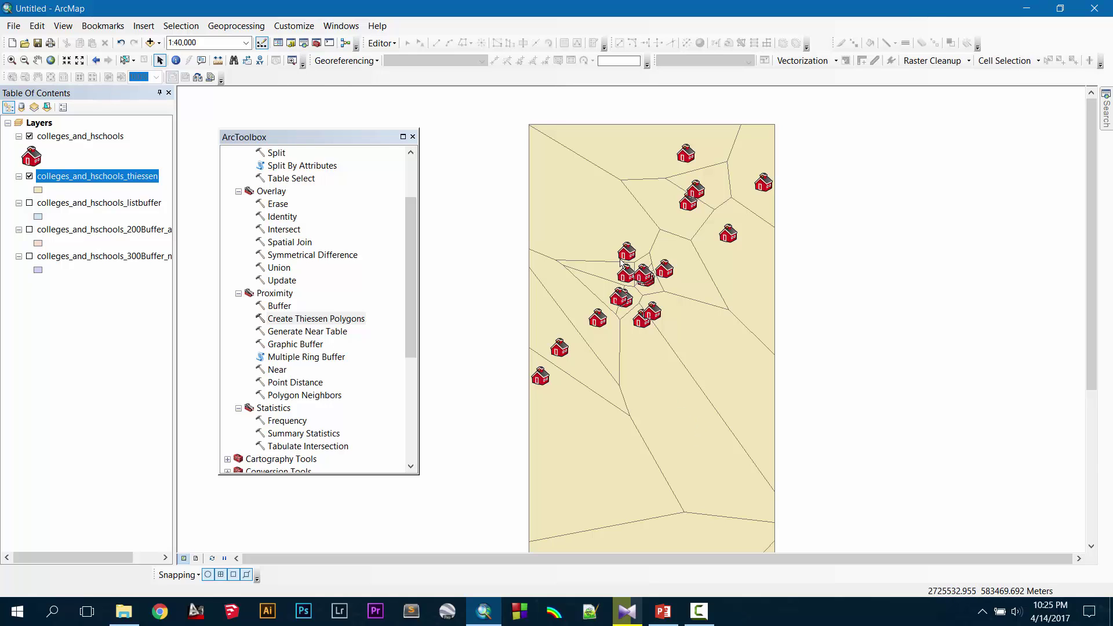
pyautogui.scroll(3, 613, 260)
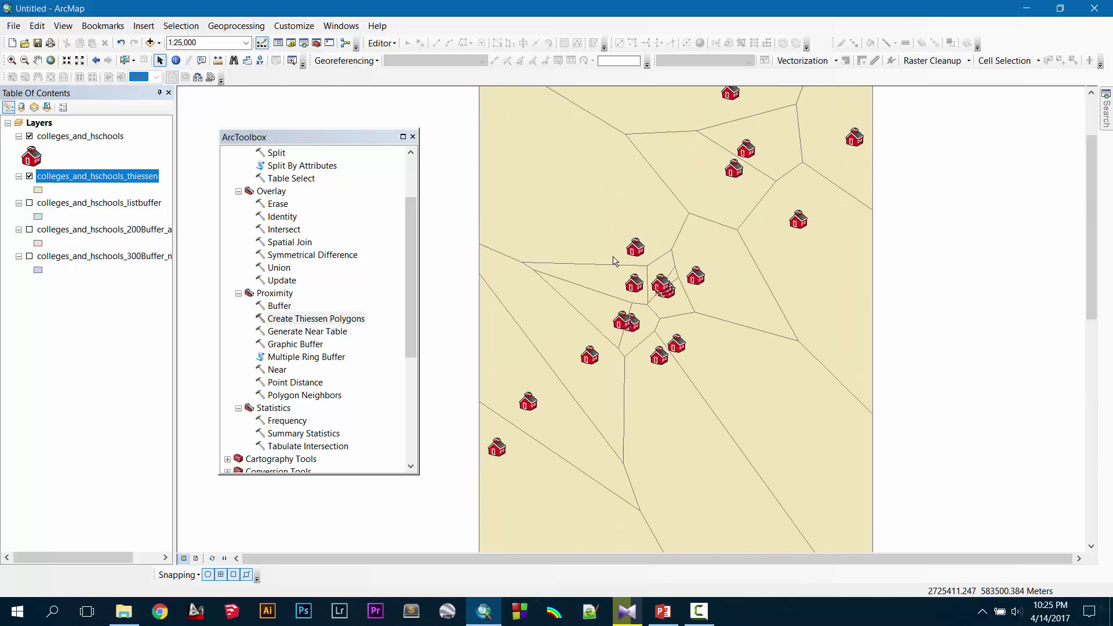
pyautogui.scroll(-1, 613, 260)
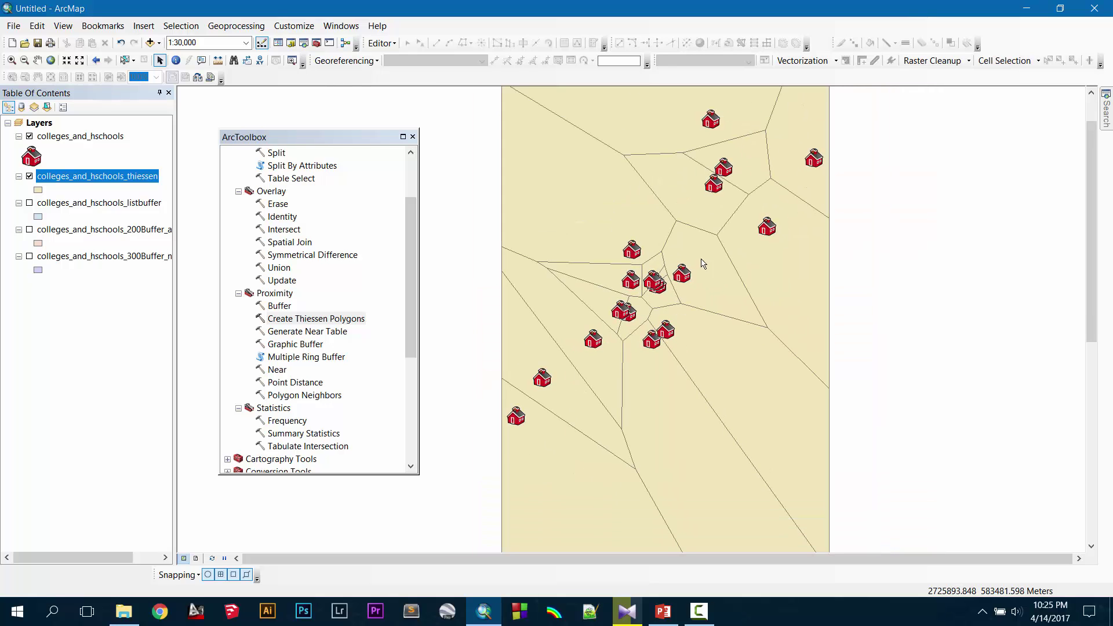
pyautogui.scroll(-3, 699, 254)
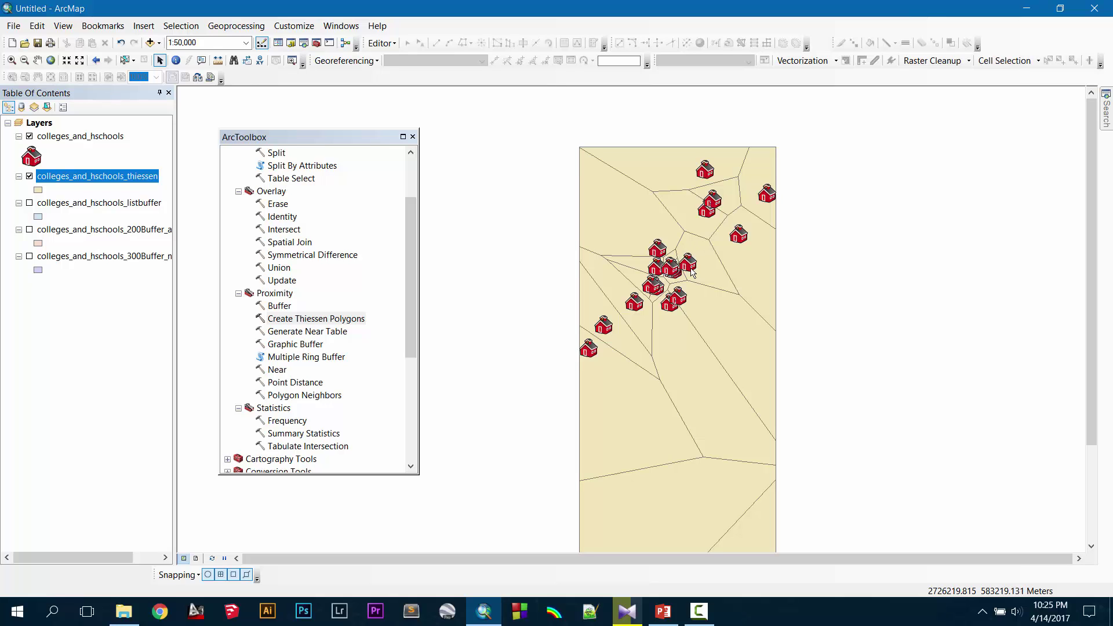
pyautogui.scroll(-1, 692, 272)
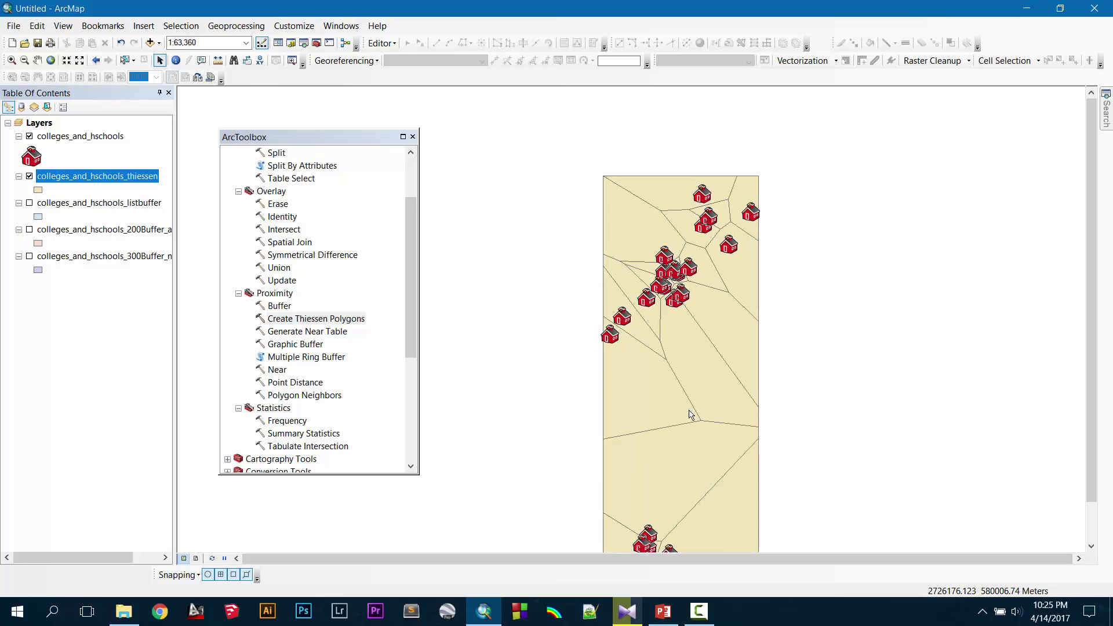
# Step: Examine the Thiessen polygon boundaries around the southern group of schools and between the two clusters
pyautogui.moveTo(695, 480); pyautogui.dragTo(670, 394)
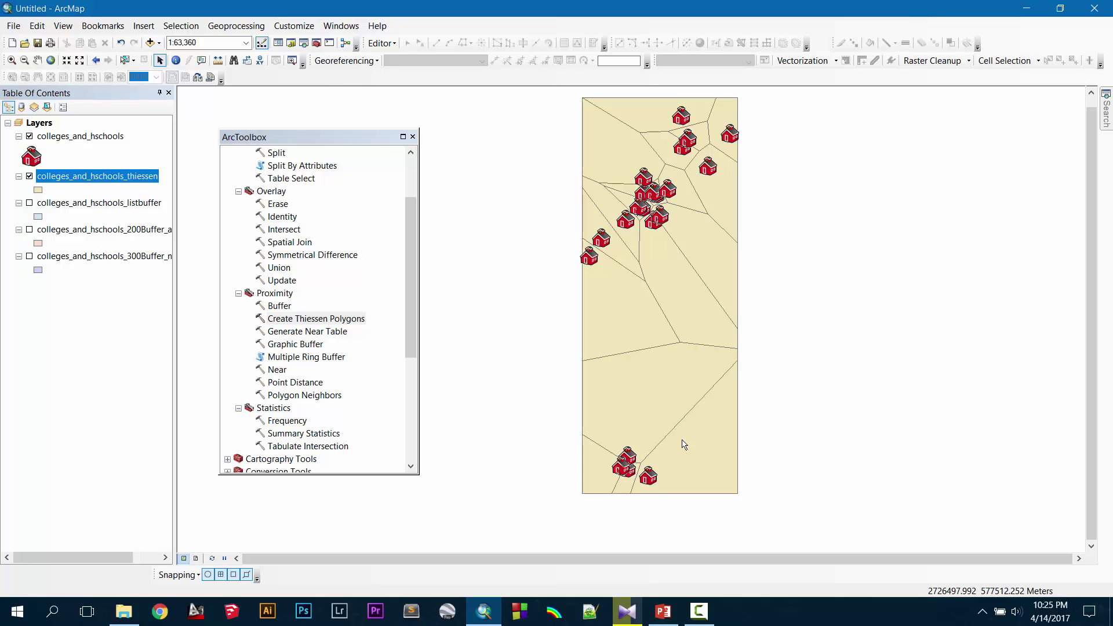
pyautogui.scroll(1, 643, 203)
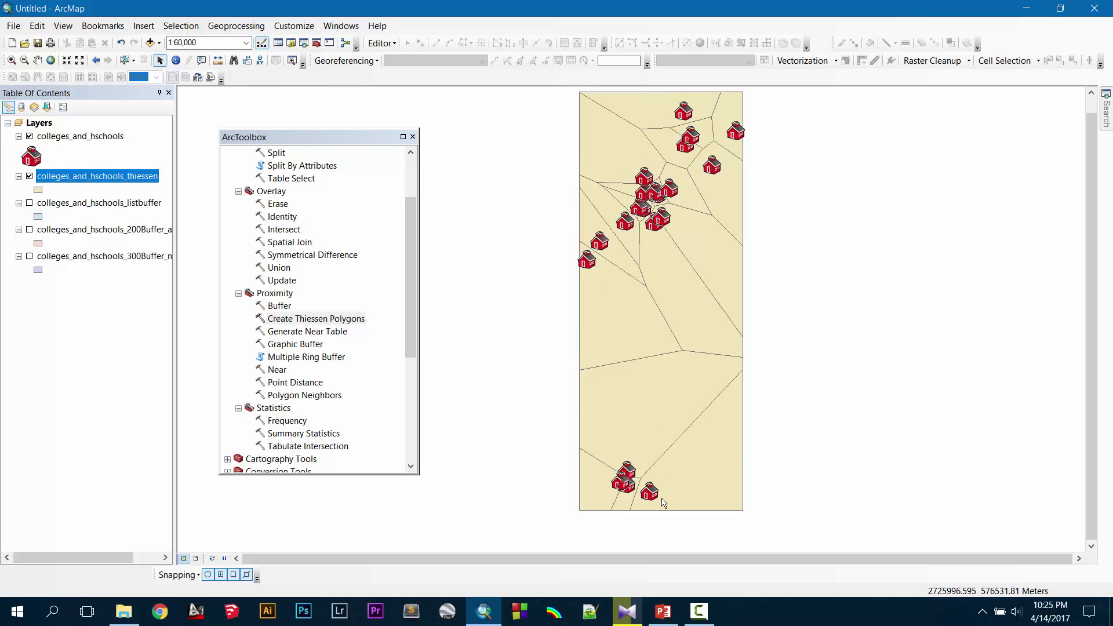
pyautogui.scroll(4, 660, 497)
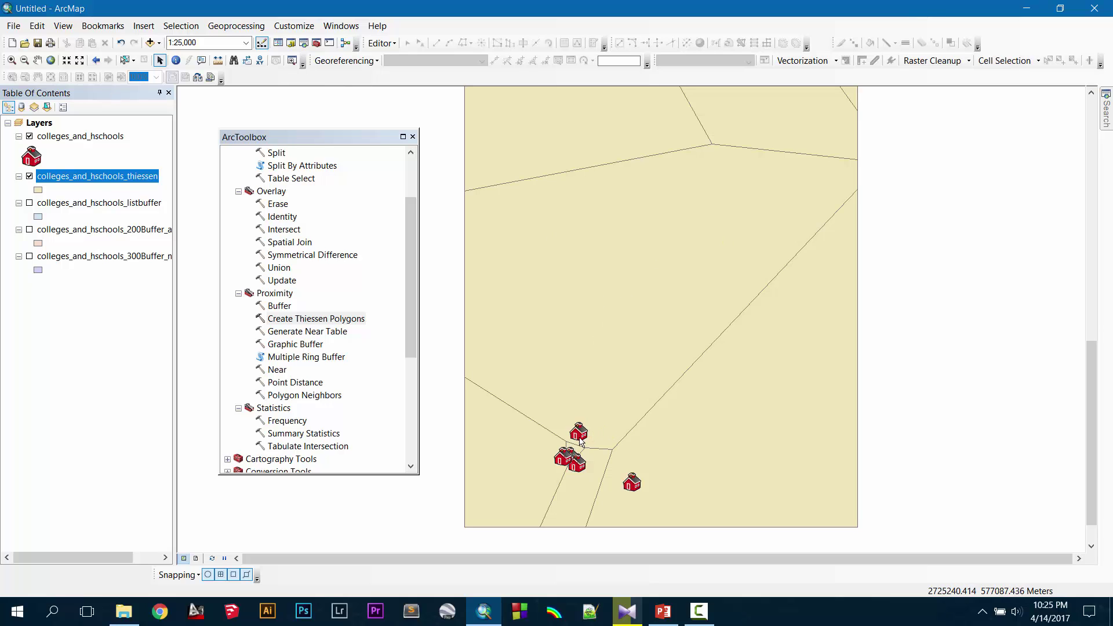
pyautogui.scroll(2, 584, 439)
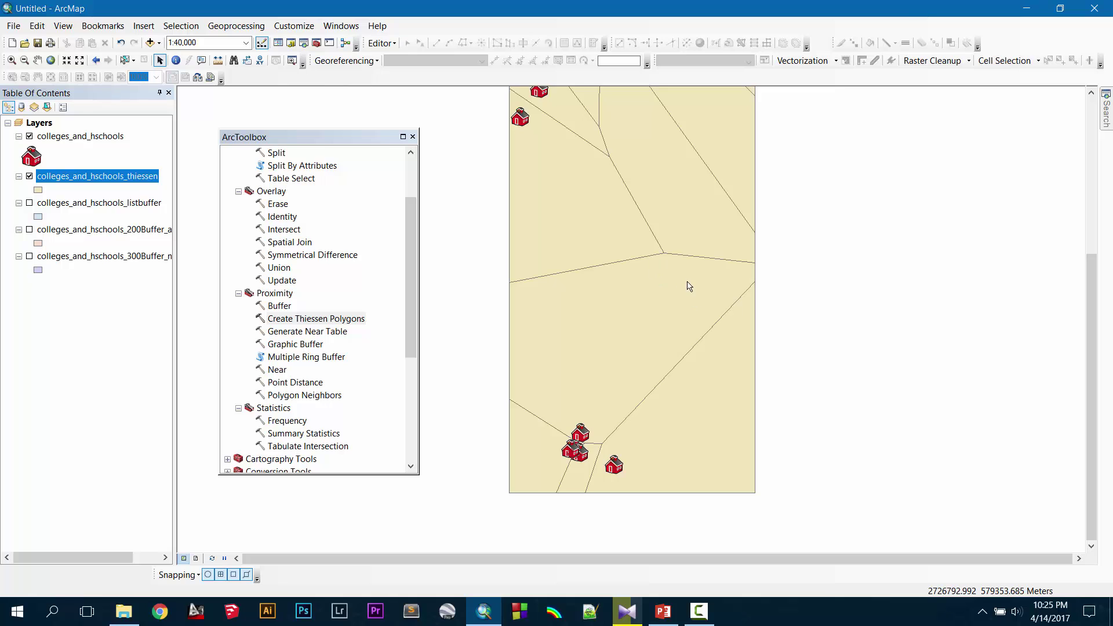
pyautogui.scroll(2, 669, 256)
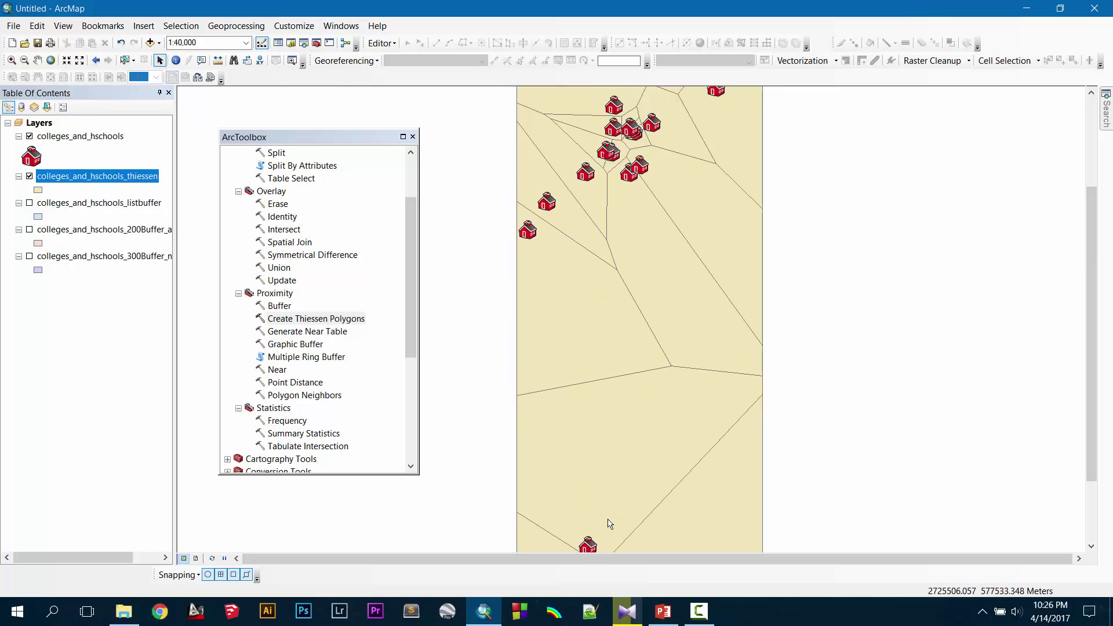
pyautogui.scroll(-1, 610, 524)
pyautogui.scroll(2, 621, 437)
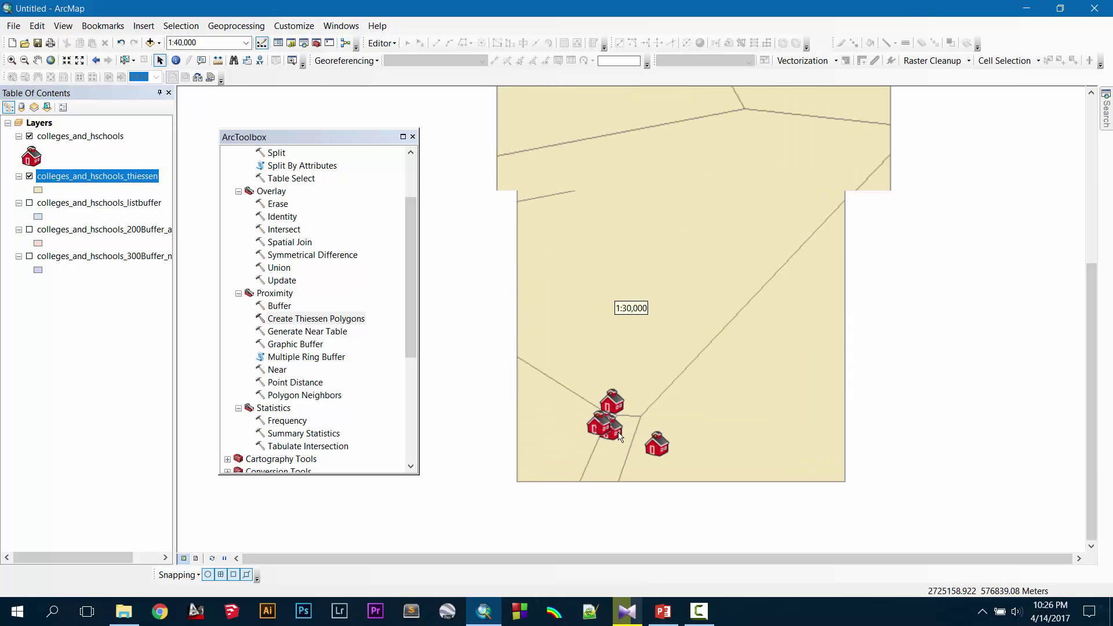
pyautogui.scroll(2, 621, 437)
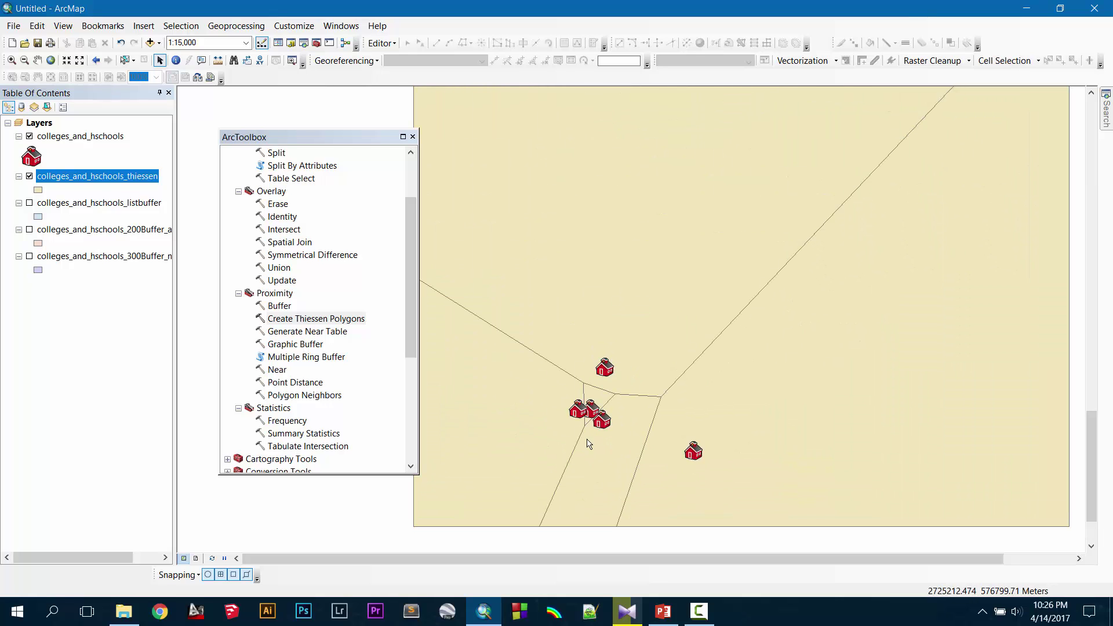
pyautogui.scroll(-1, 661, 305)
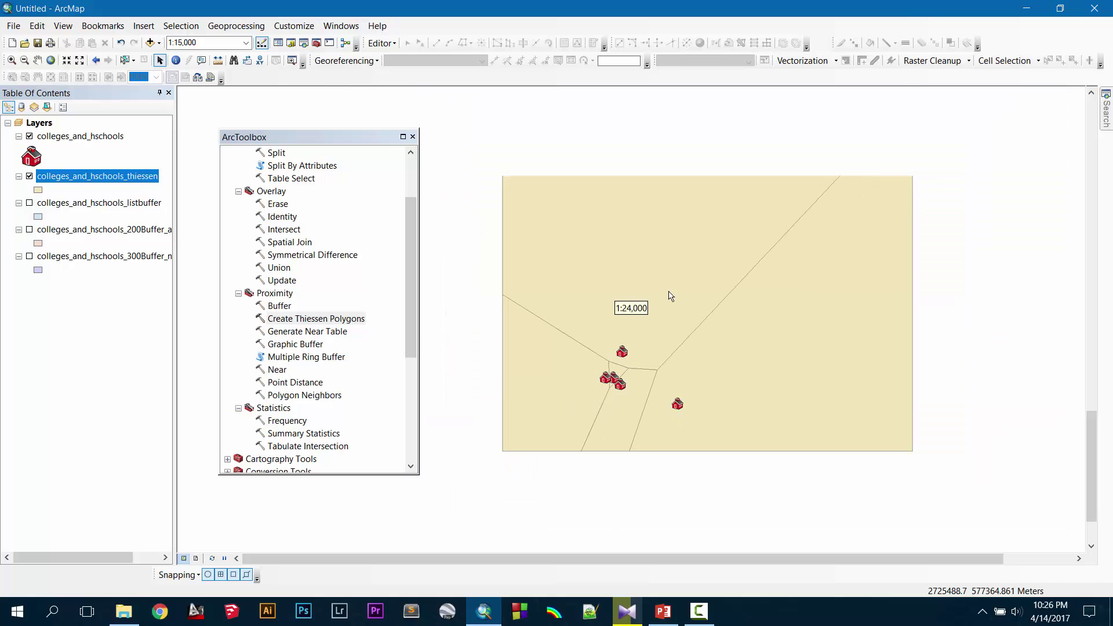
pyautogui.scroll(-1, 682, 253)
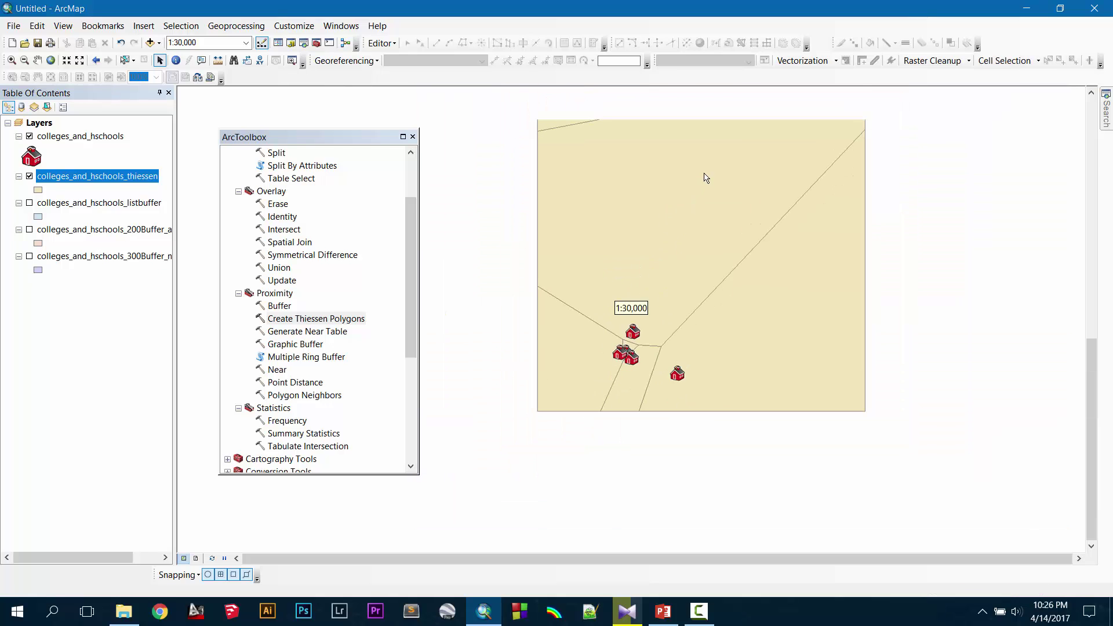
pyautogui.moveTo(708, 206); pyautogui.dragTo(714, 366)
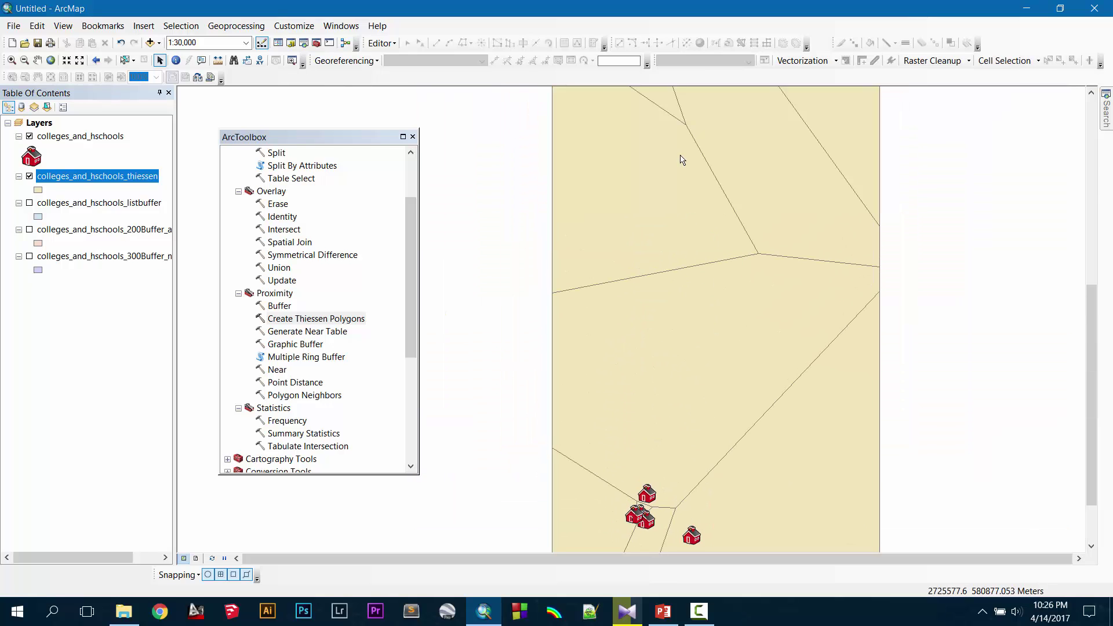
pyautogui.scroll(-1, 690, 178)
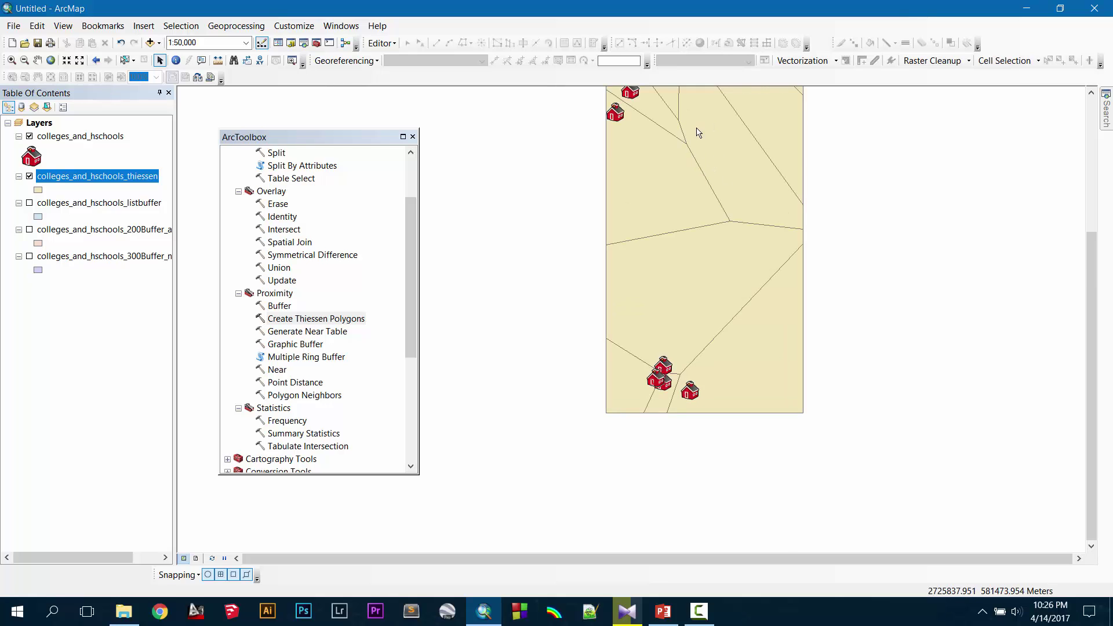
# Step: Show the colleges_and_hschools_listbuffer layer and move it above the colleges_and_hschools_thiessen layer
pyautogui.moveTo(698, 132); pyautogui.dragTo(688, 268)
pyautogui.scroll(-2, 688, 198)
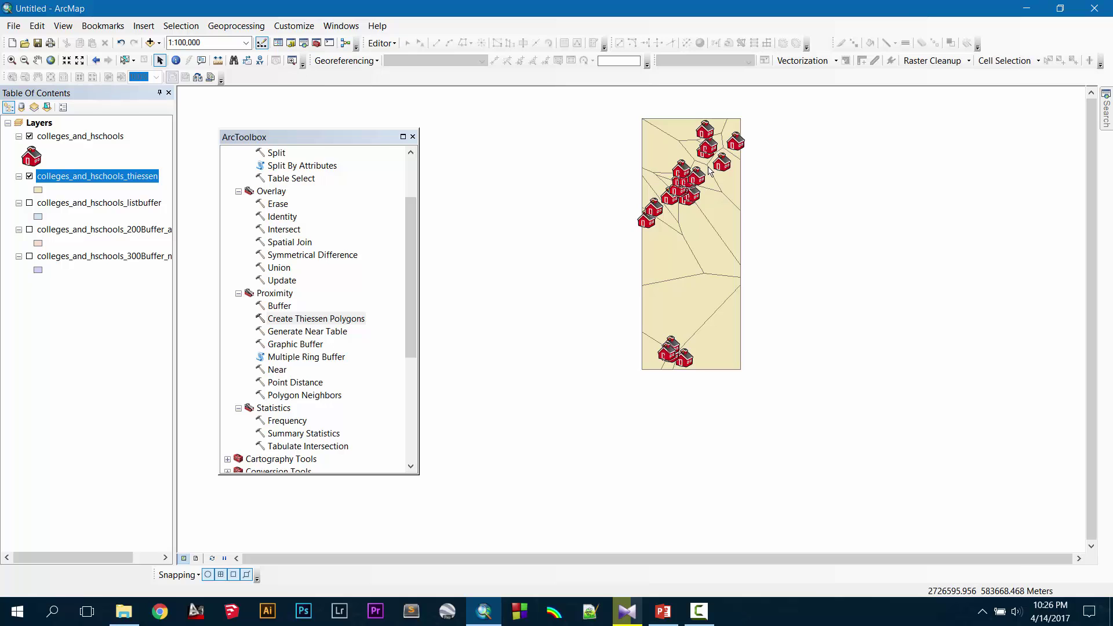
pyautogui.moveTo(694, 193); pyautogui.dragTo(646, 248)
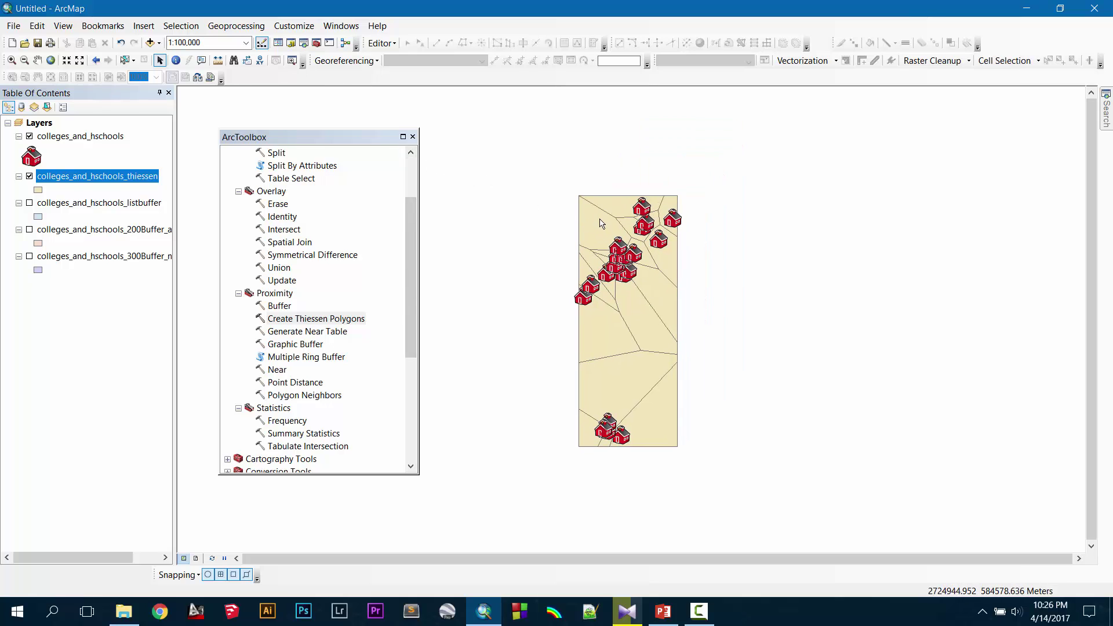
pyautogui.scroll(1, 626, 237)
pyautogui.scroll(-1, 625, 237)
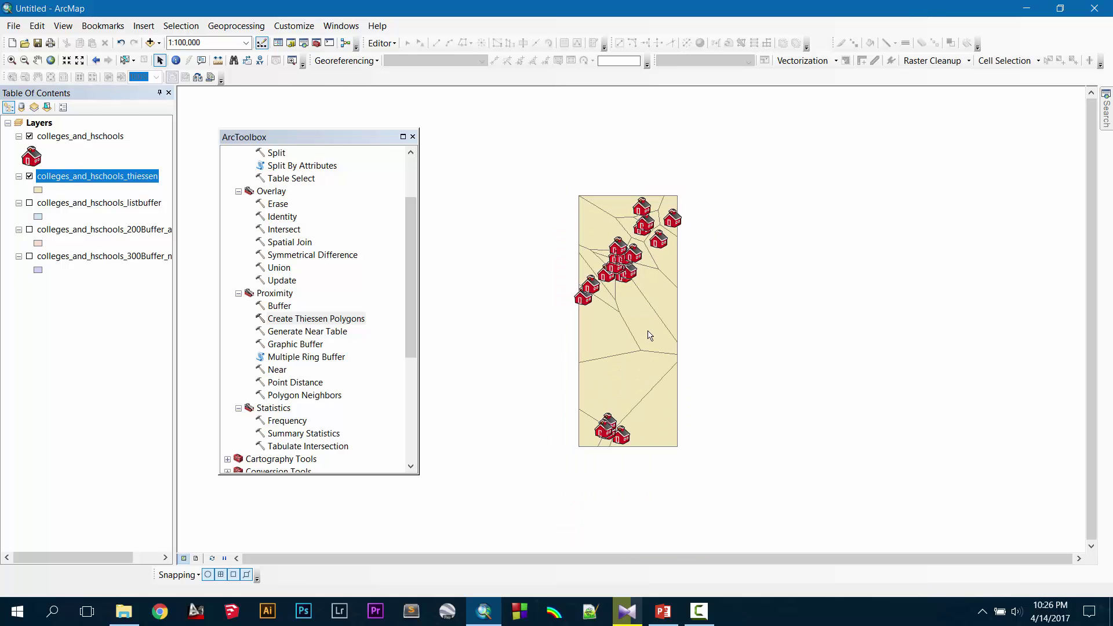
pyautogui.click(30, 203)
pyautogui.moveTo(78, 206); pyautogui.dragTo(89, 167)
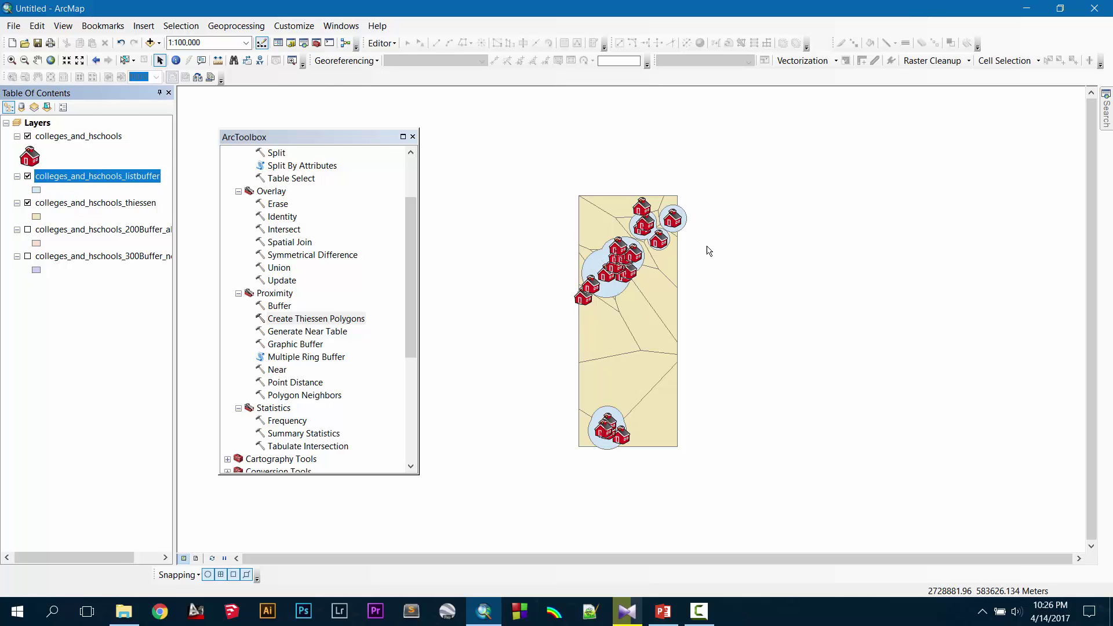
# Step: Compare the listbuffer zones with the Thiessen polygon boundaries around the northern and southern school clusters
pyautogui.scroll(1, 611, 236)
pyautogui.scroll(1, 612, 234)
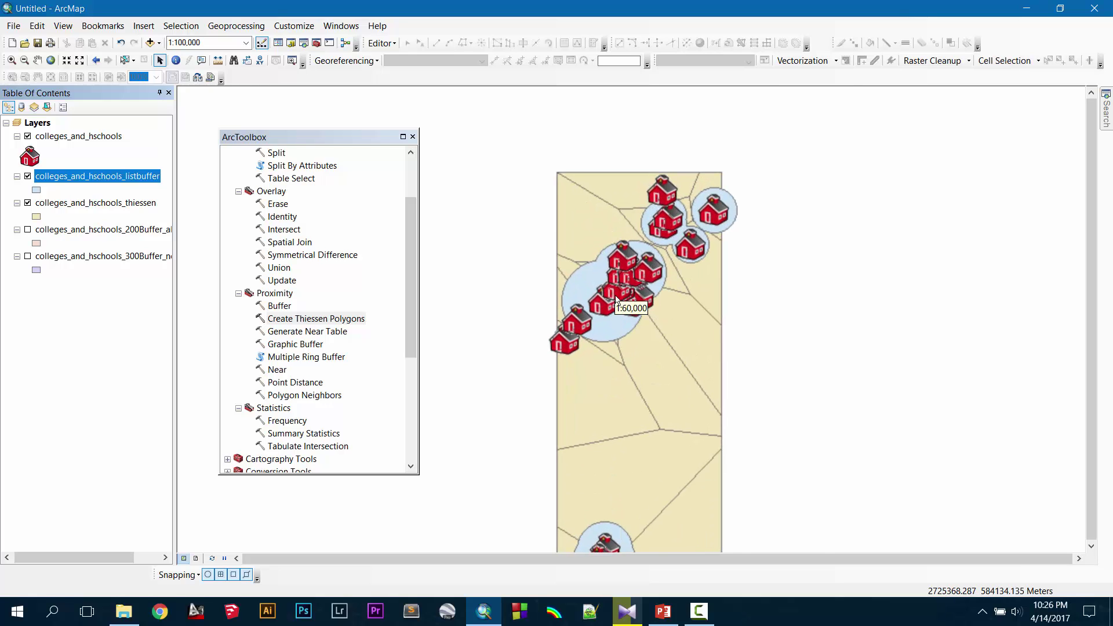
pyautogui.scroll(2, 616, 300)
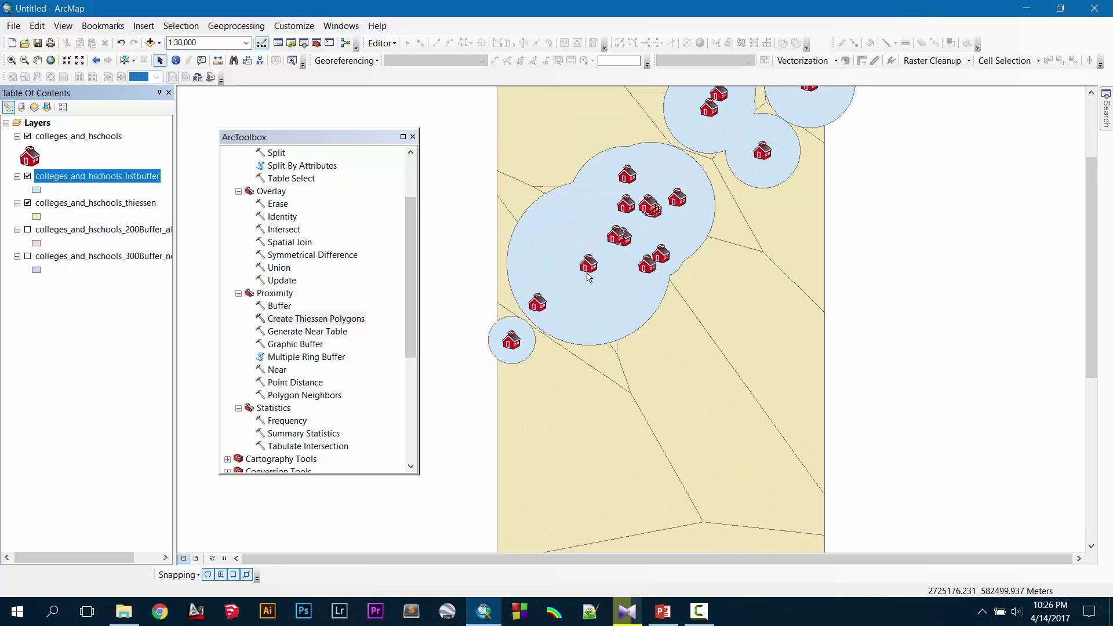
pyautogui.scroll(-2, 587, 276)
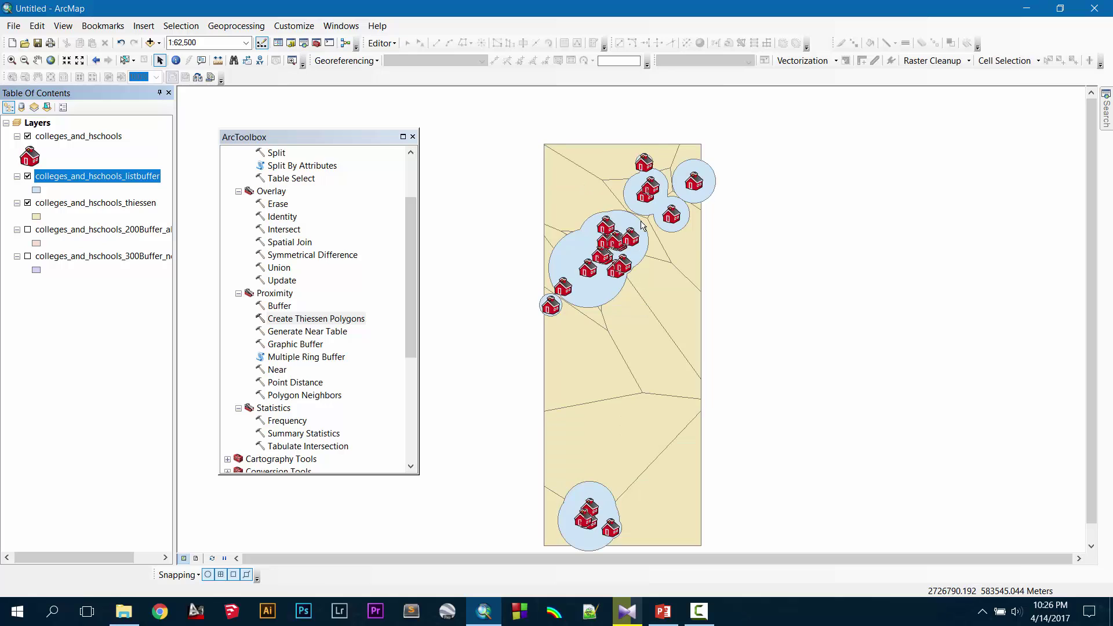
pyautogui.scroll(-1, 641, 225)
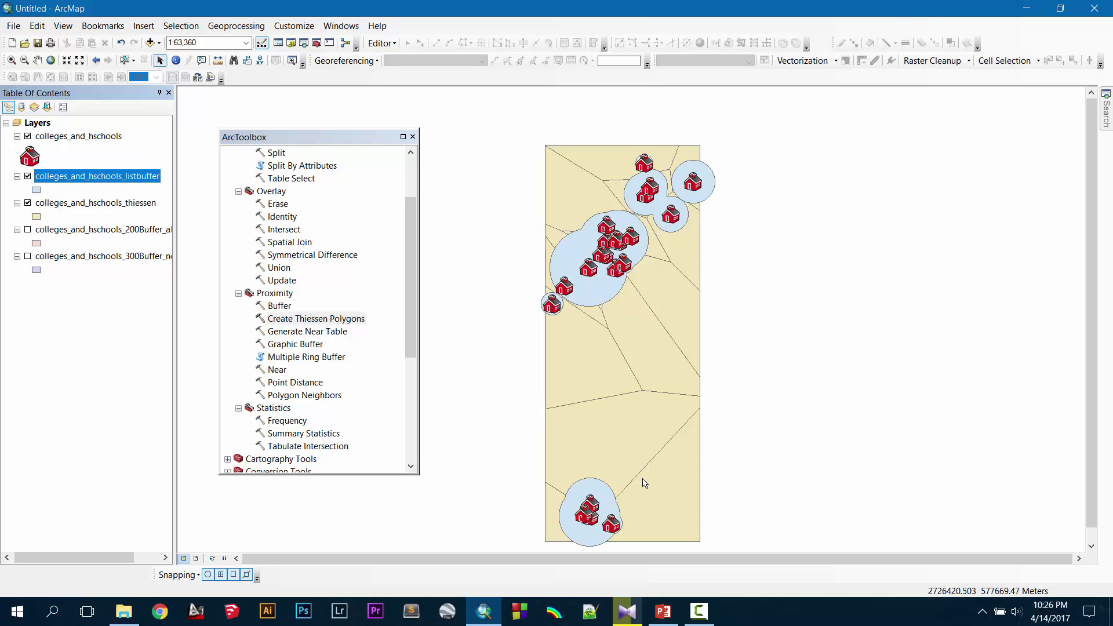
pyautogui.moveTo(638, 510); pyautogui.dragTo(622, 442)
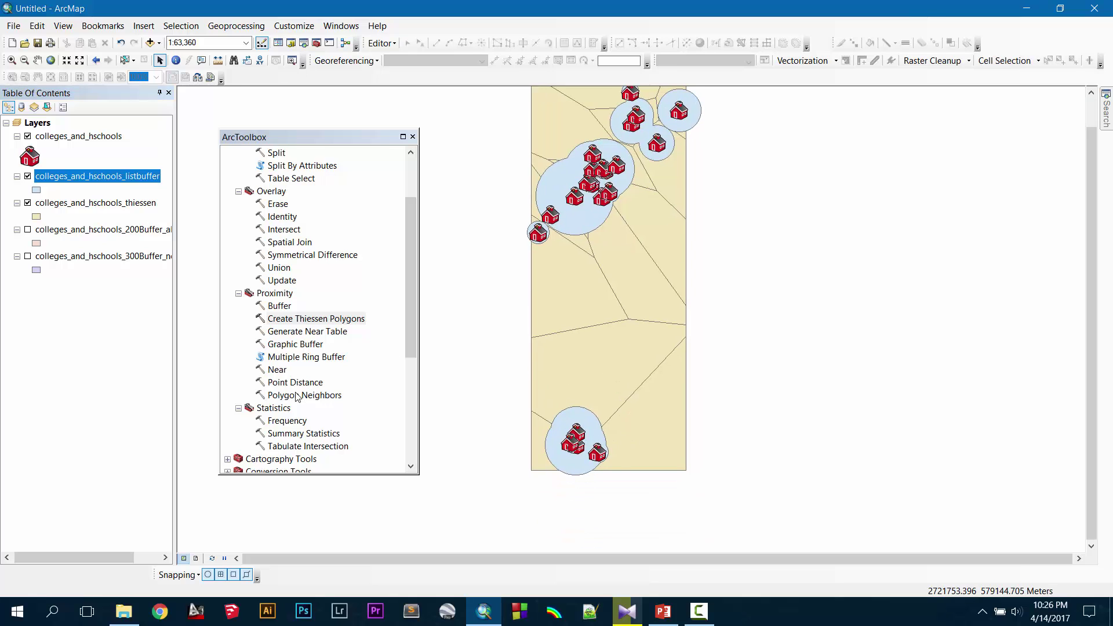
# Step: Set up the Clip tool with colleges_and_hschools_thiessen as input features and colleges_and_hschools_listbuffer as clip features
pyautogui.scroll(2, 301, 316)
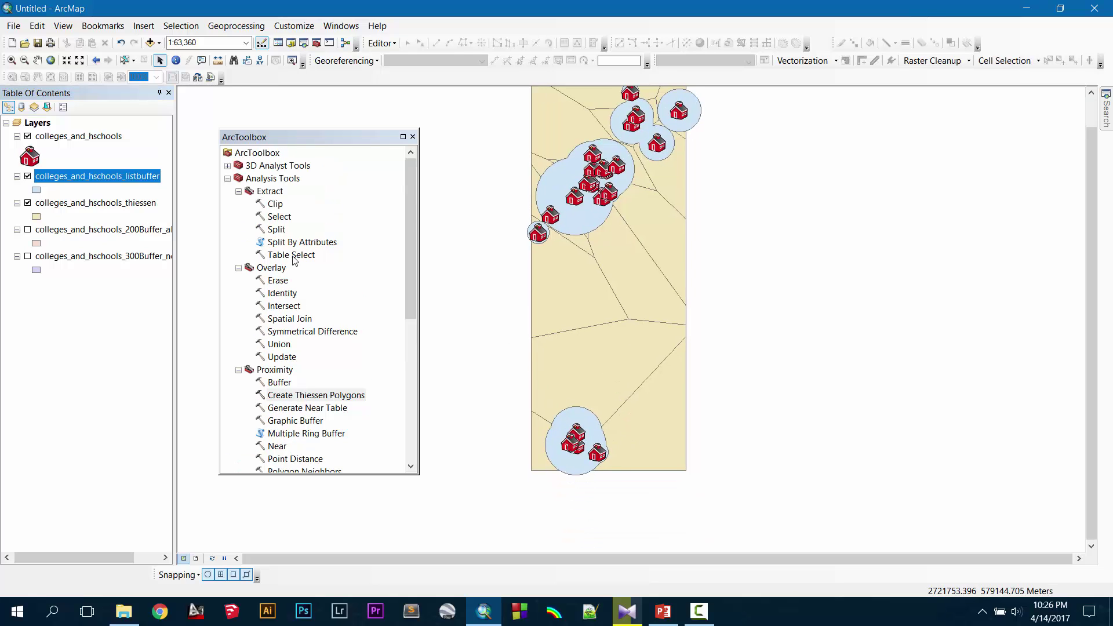
pyautogui.click(270, 181)
pyautogui.click(274, 193)
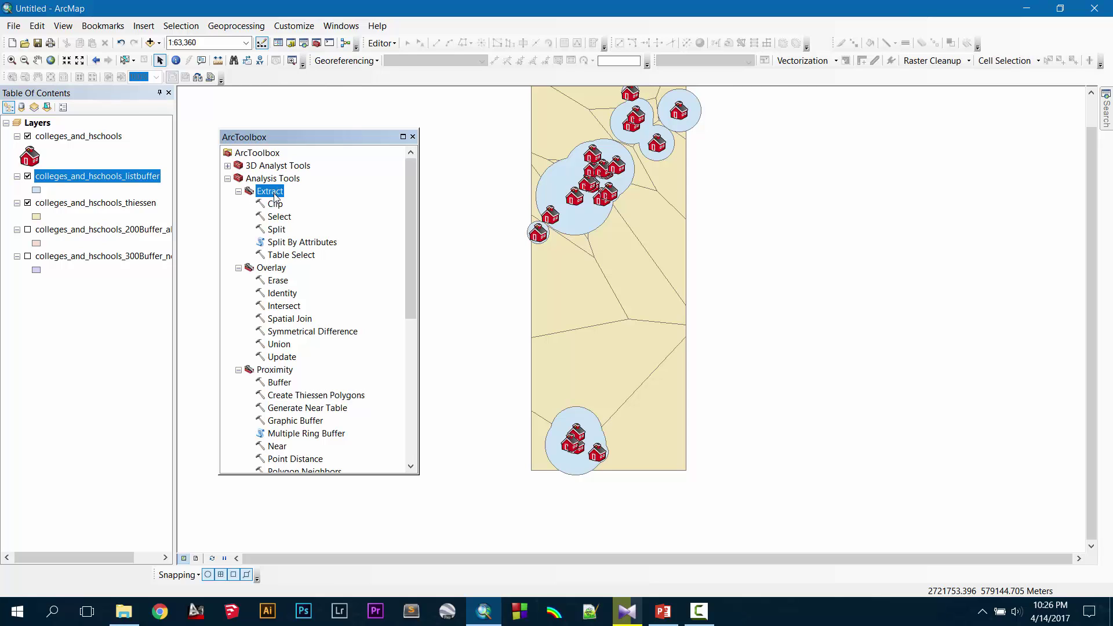
pyautogui.doubleClick(276, 205)
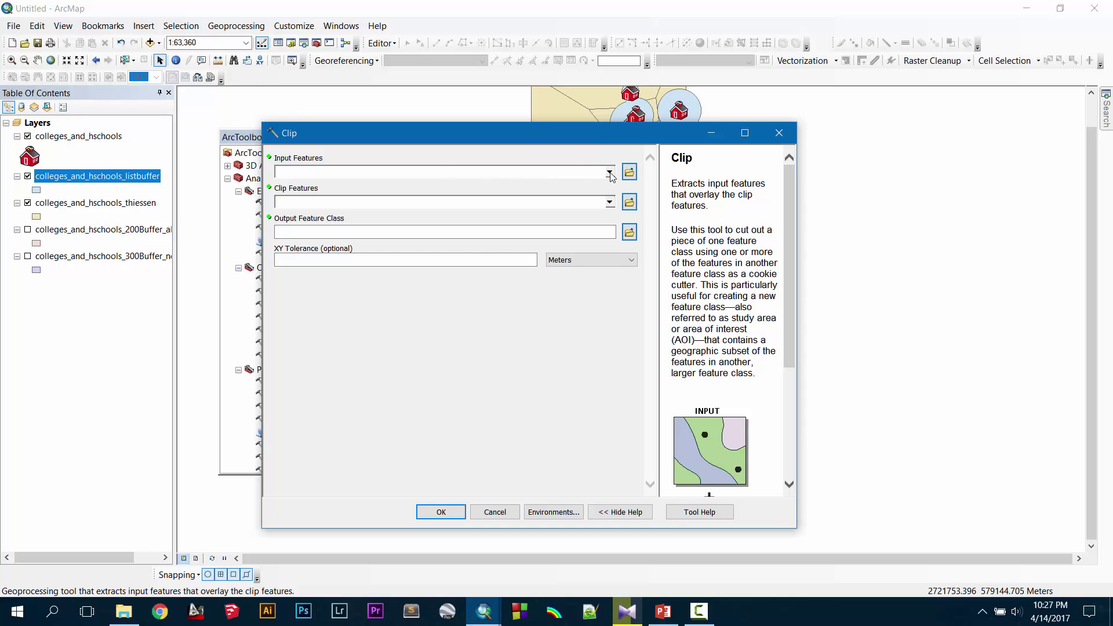
pyautogui.click(610, 173)
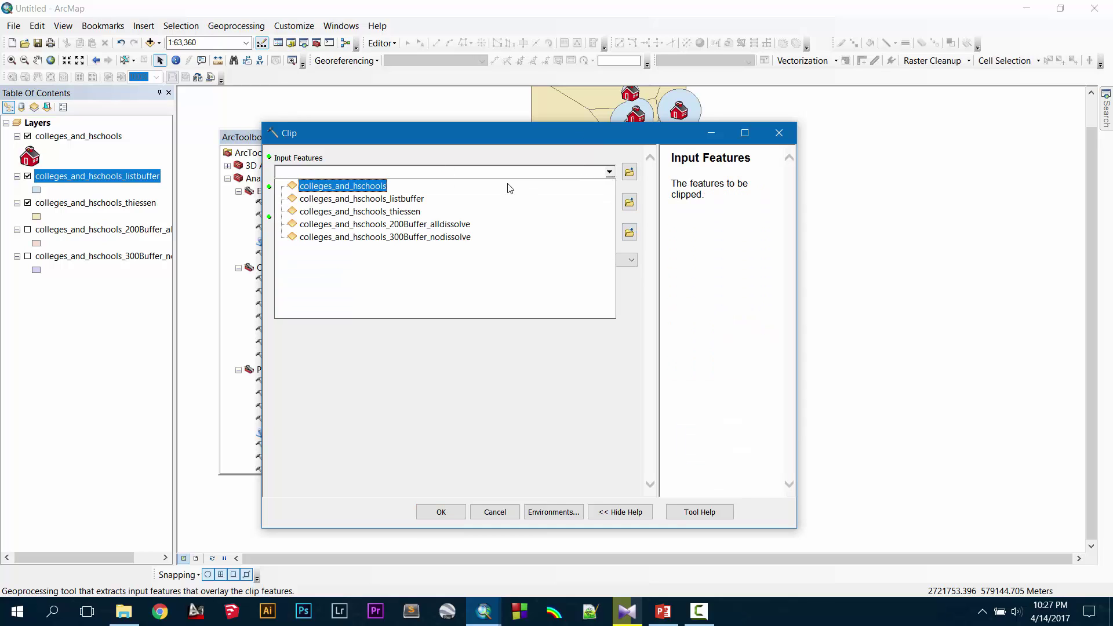
pyautogui.click(404, 212)
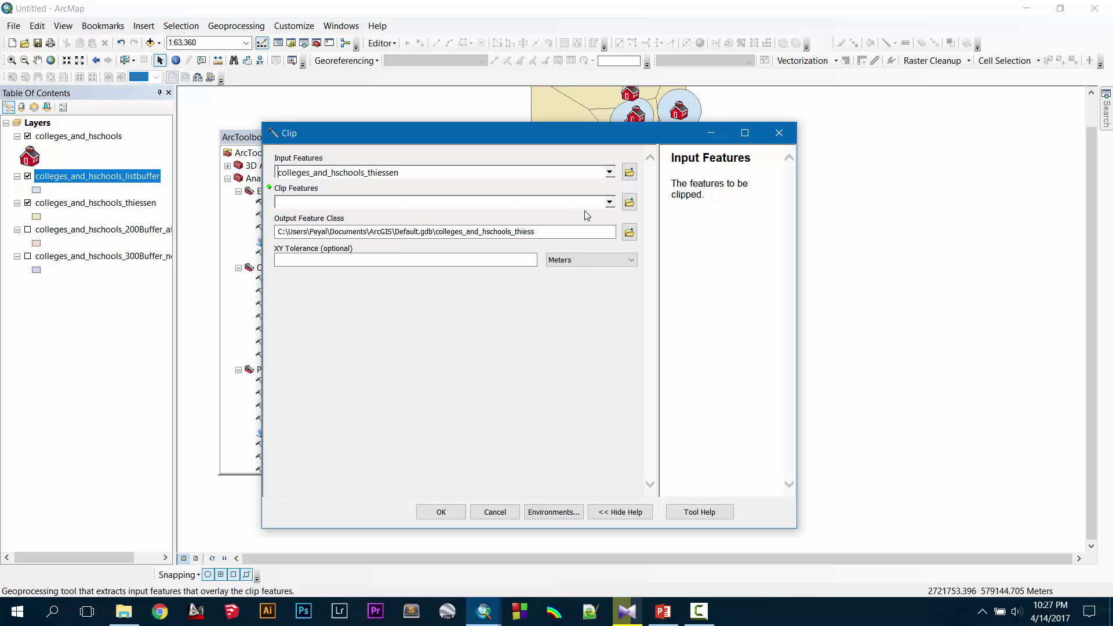
pyautogui.click(610, 203)
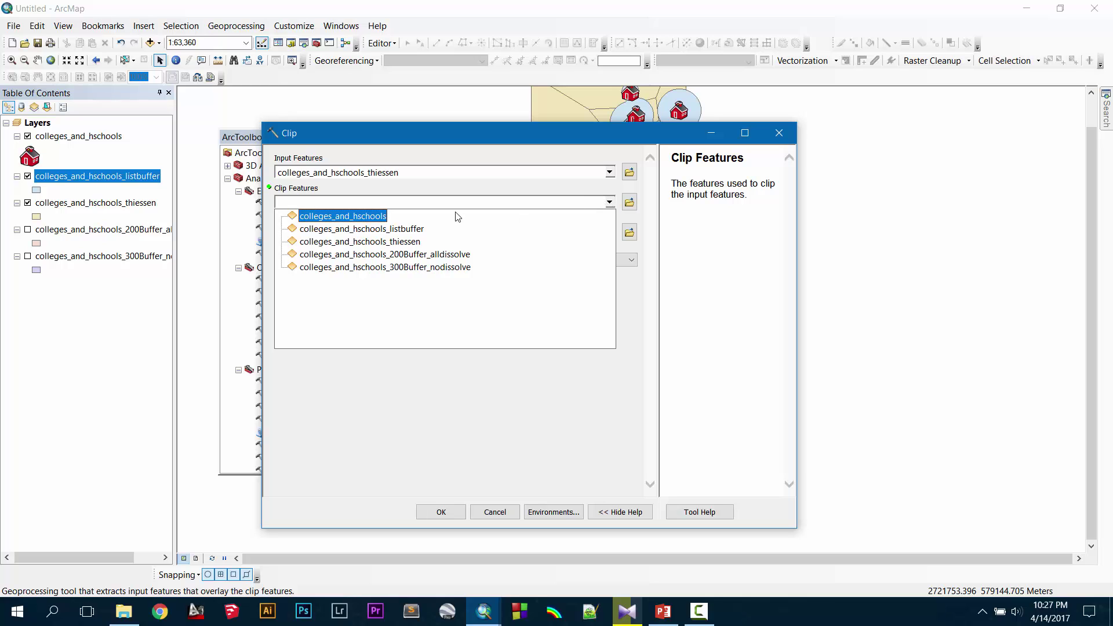
pyautogui.click(404, 229)
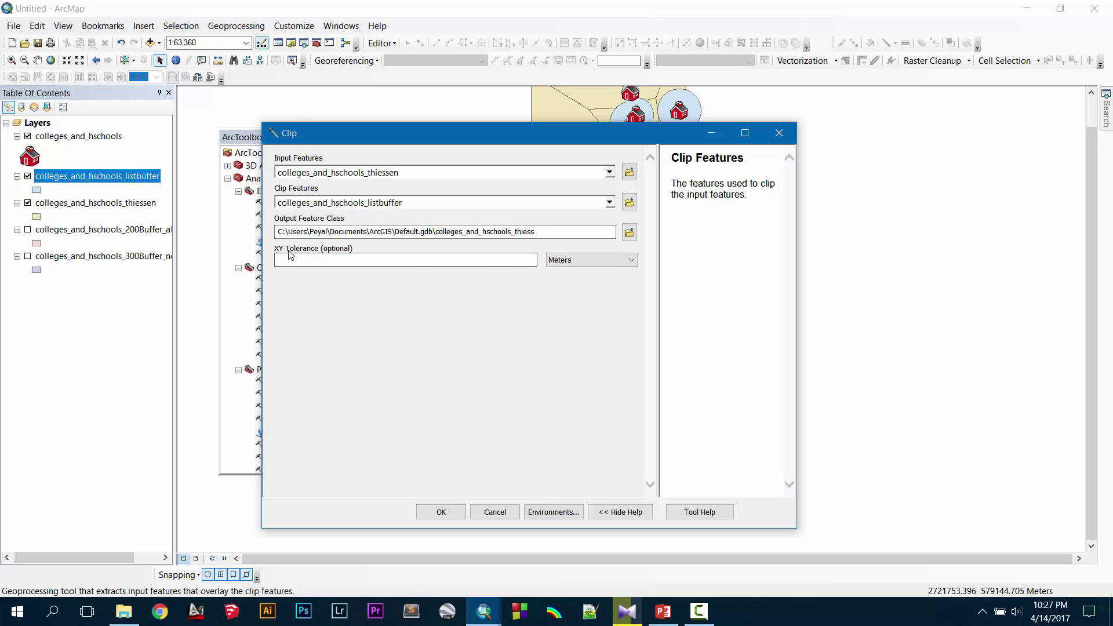
# Step: Name the output feature class colleges_and_hschools_clipping, run the clip and dismiss the completion report
pyautogui.moveTo(545, 236); pyautogui.dragTo(511, 238)
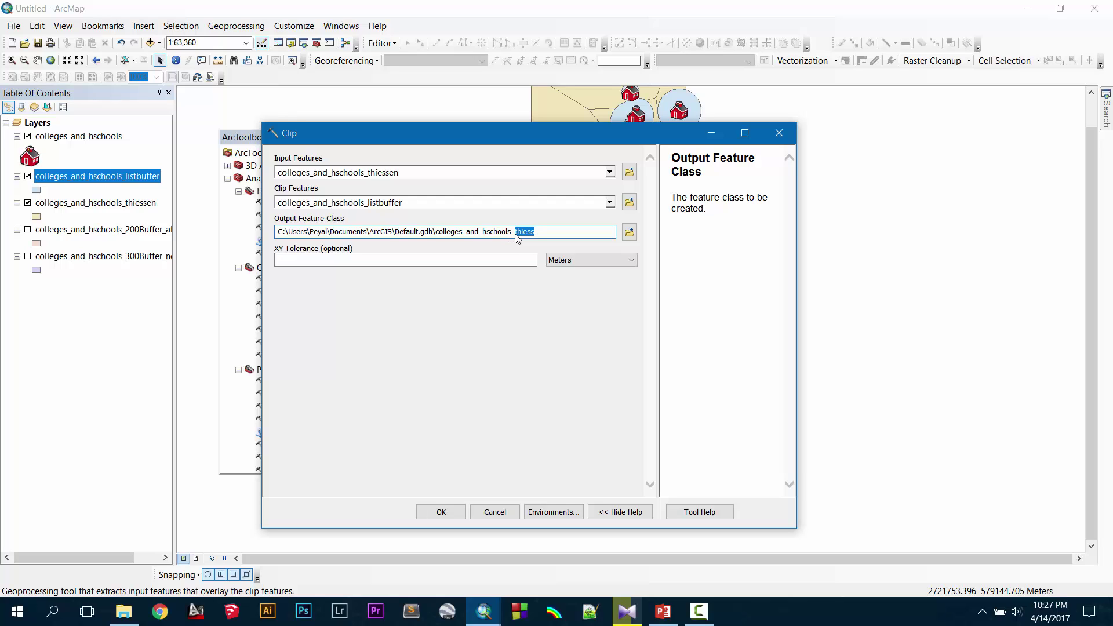
pyautogui.write('clipping')
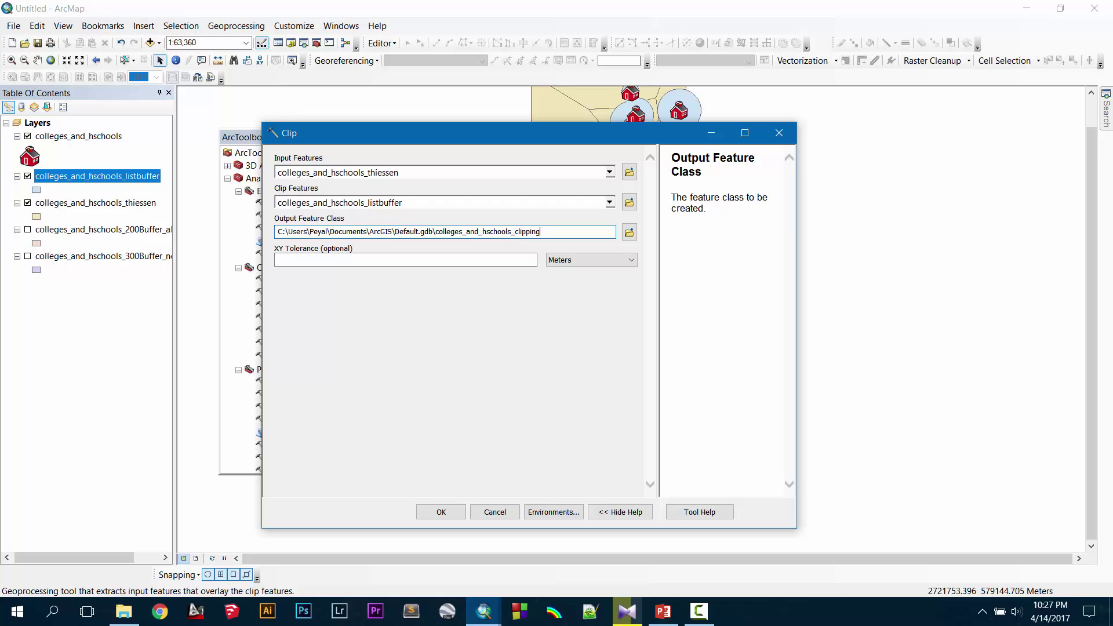
pyautogui.click(441, 512)
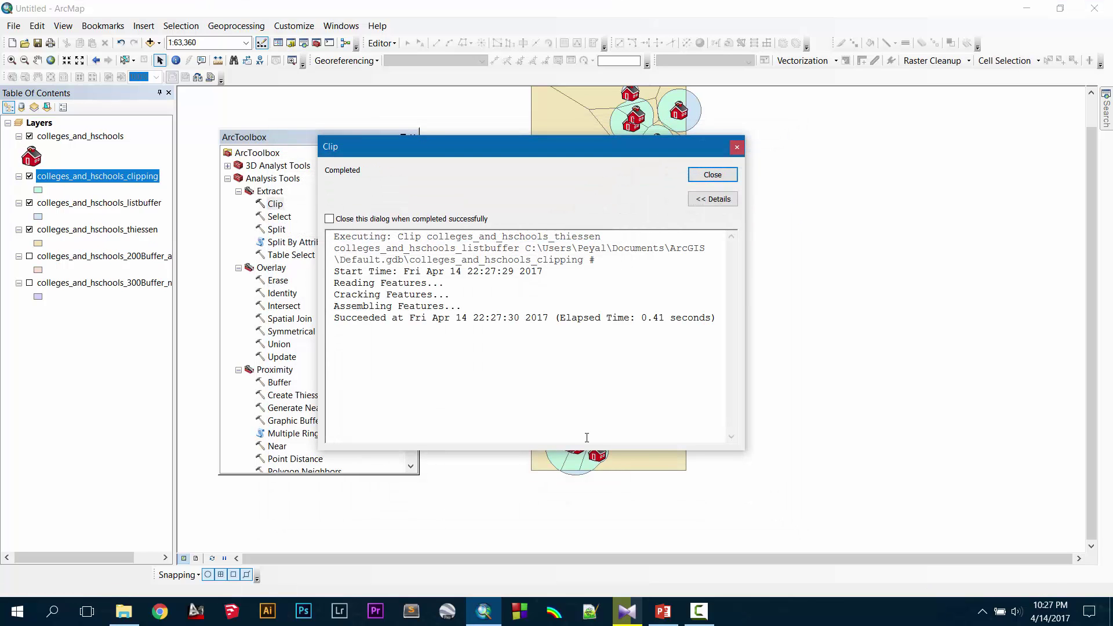
pyautogui.click(721, 179)
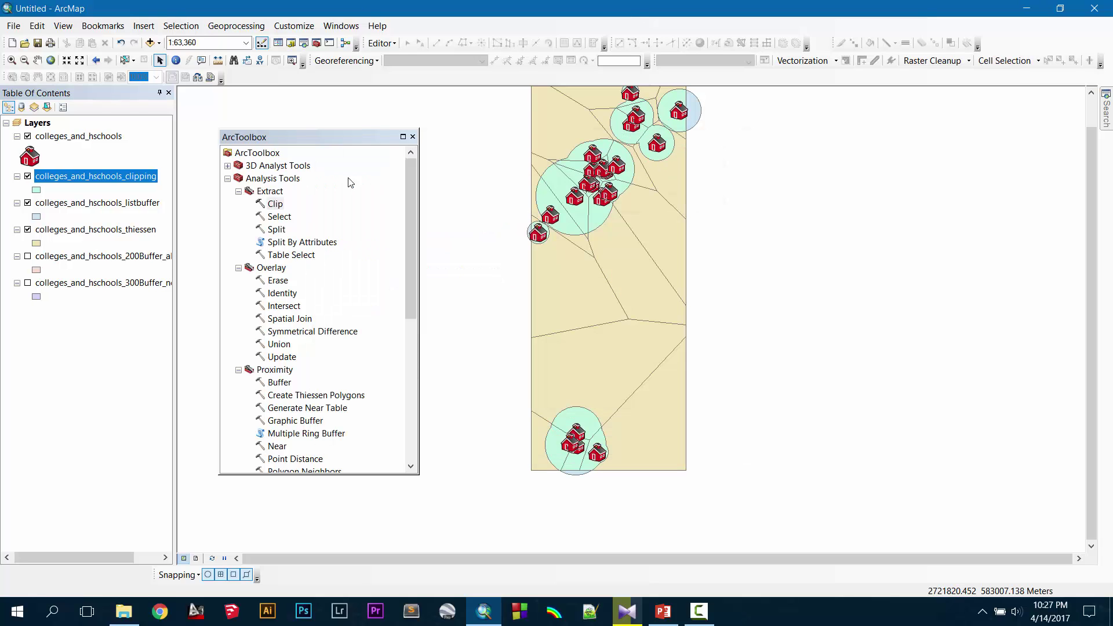
# Step: Close ArcToolbox and hide the thiessen and listbuffer layers so only the schools and the clipped polygons are displayed
pyautogui.click(413, 136)
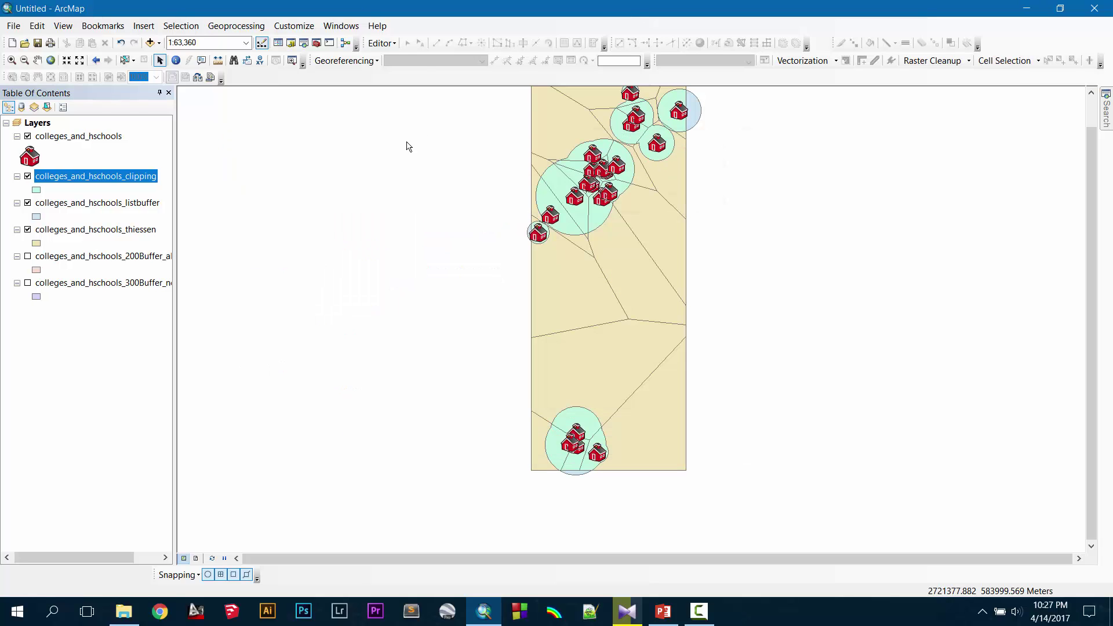
pyautogui.click(28, 229)
pyautogui.click(28, 202)
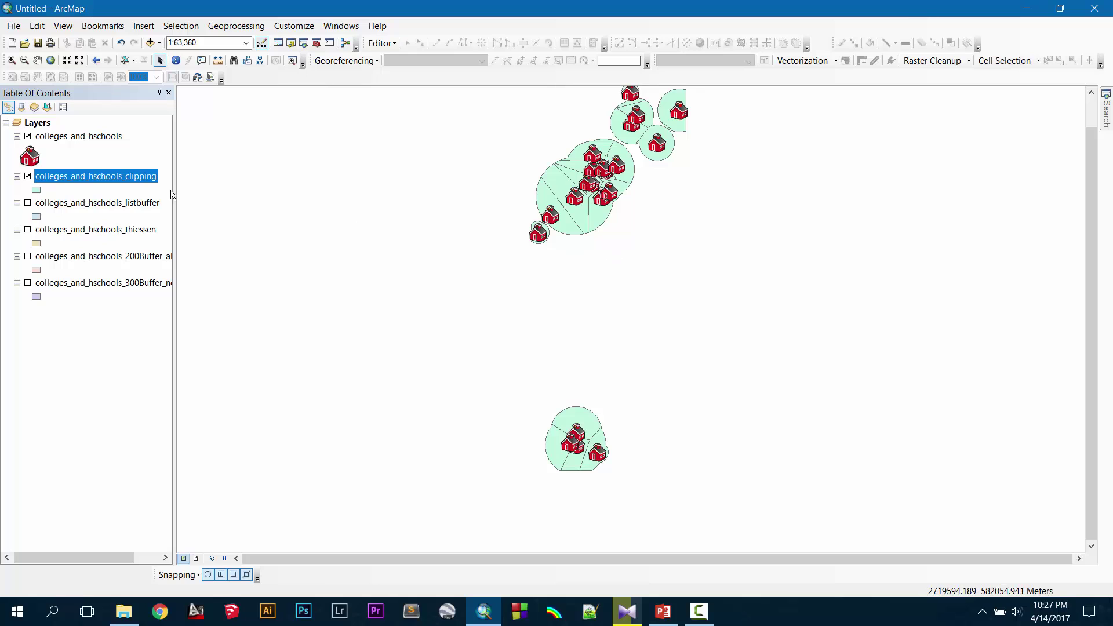
# Step: Examine the clipped Thiessen polygons, focusing on how they divide the buffer area around the southern schools
pyautogui.scroll(-2, 634, 193)
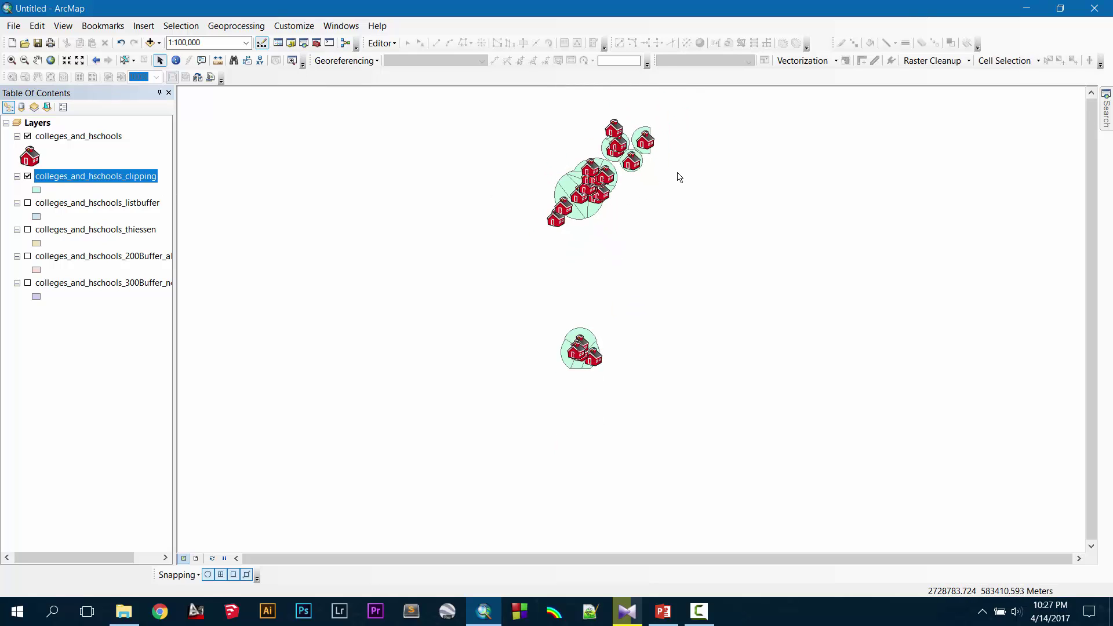
pyautogui.moveTo(679, 177); pyautogui.dragTo(654, 218)
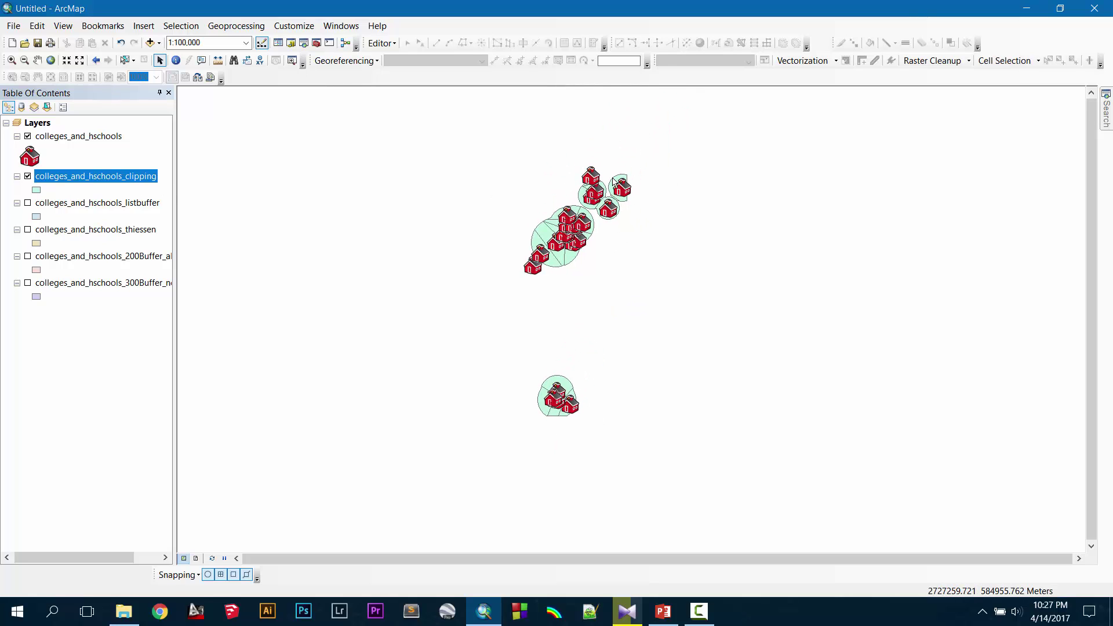
pyautogui.scroll(2, 562, 414)
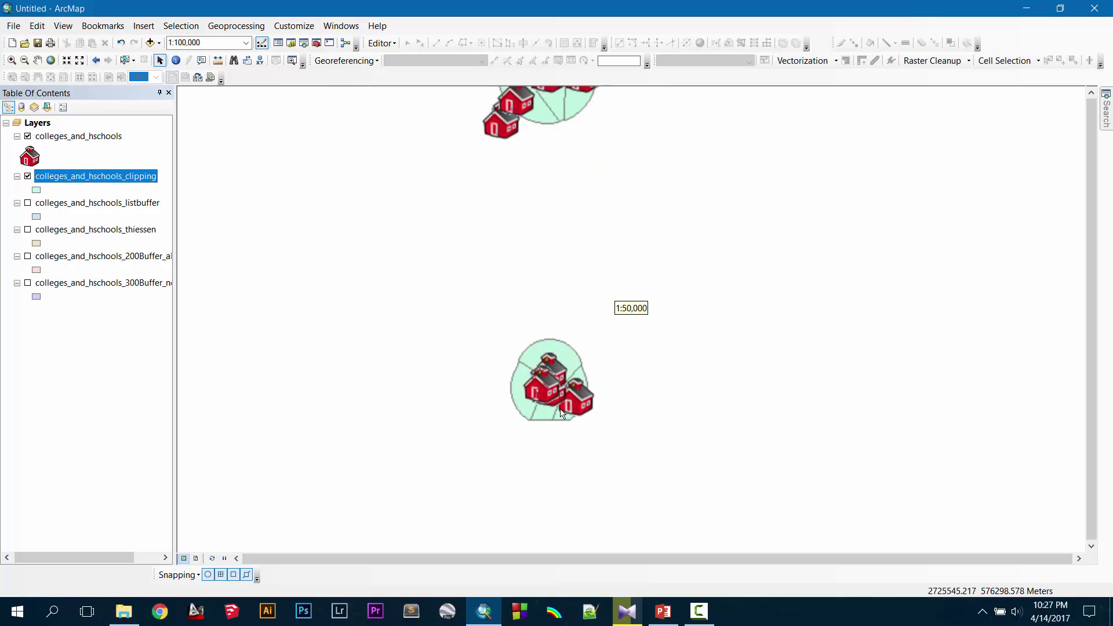
pyautogui.scroll(2, 561, 413)
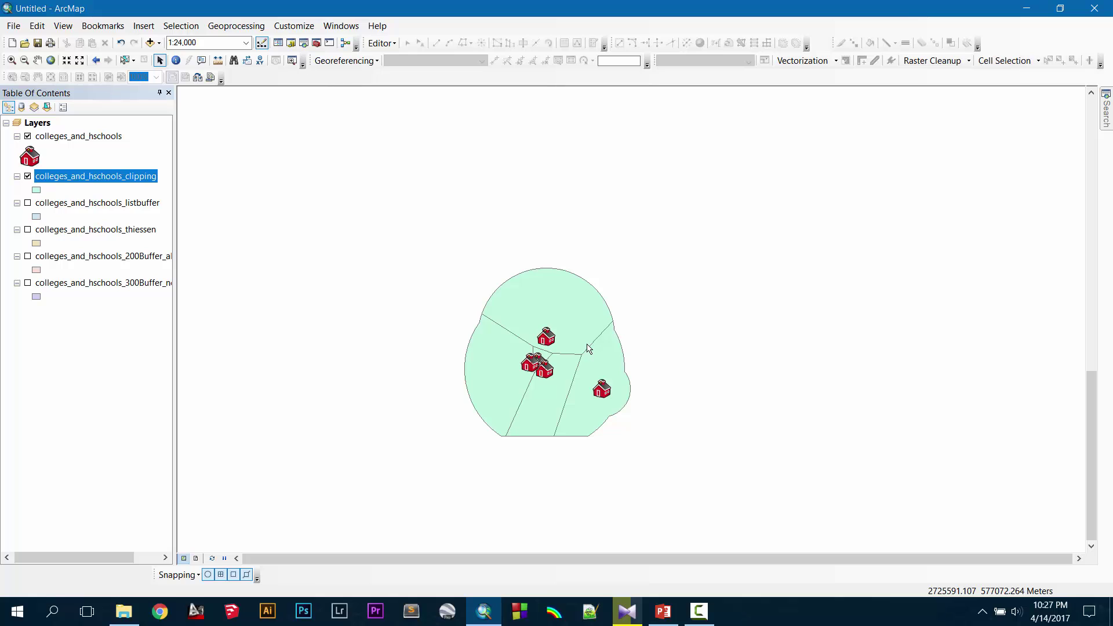
pyautogui.scroll(1, 587, 347)
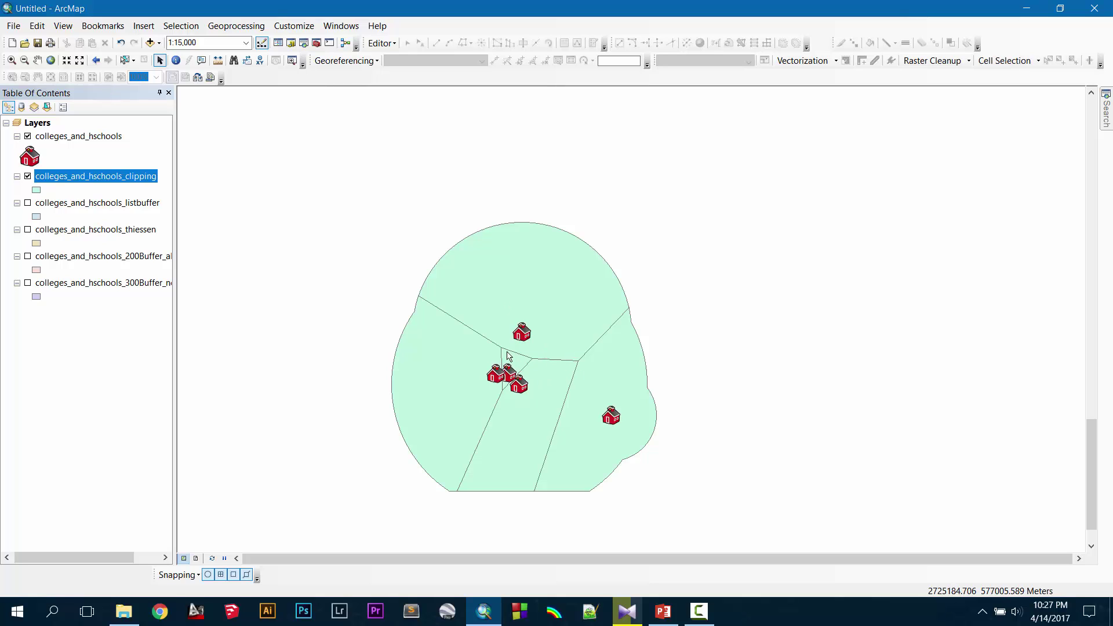
pyautogui.scroll(1, 507, 350)
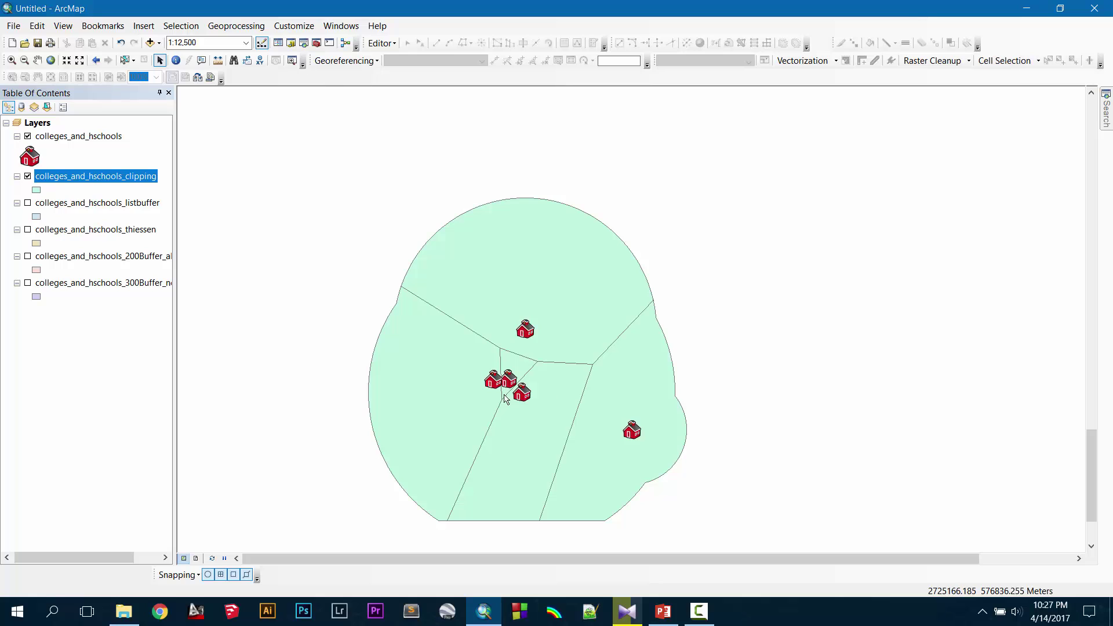
pyautogui.scroll(2, 509, 377)
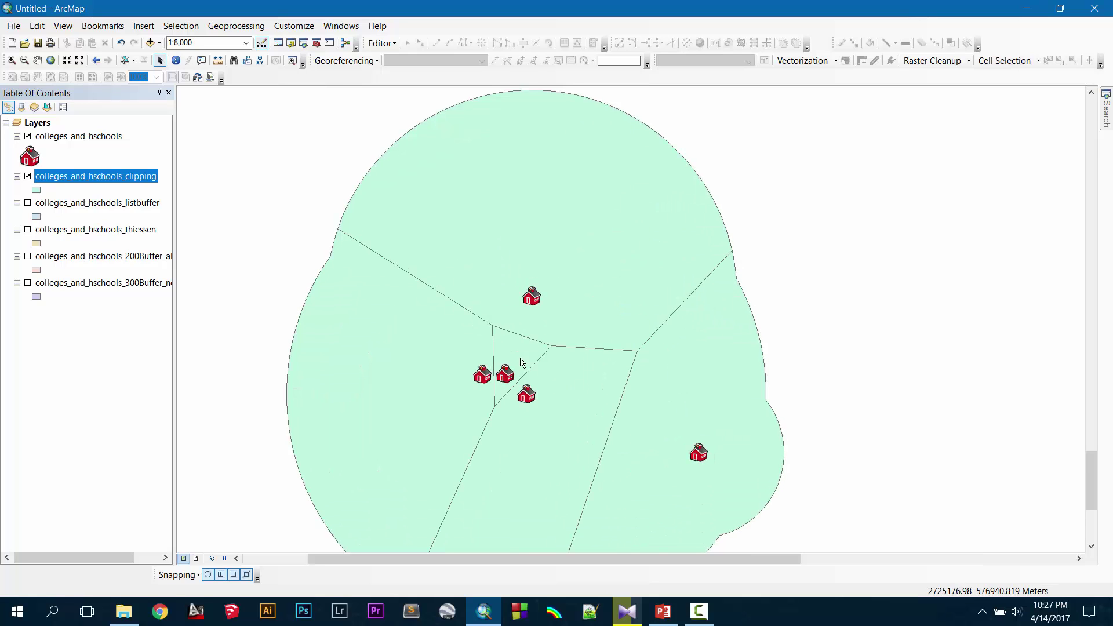
pyautogui.scroll(-4, 522, 357)
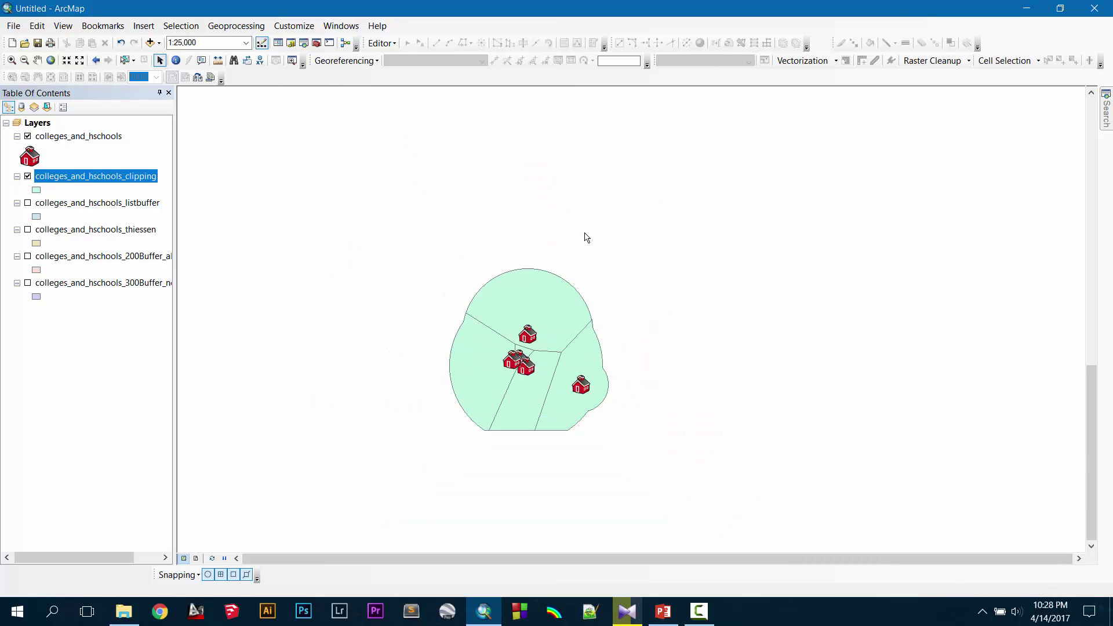
pyautogui.scroll(-3, 589, 211)
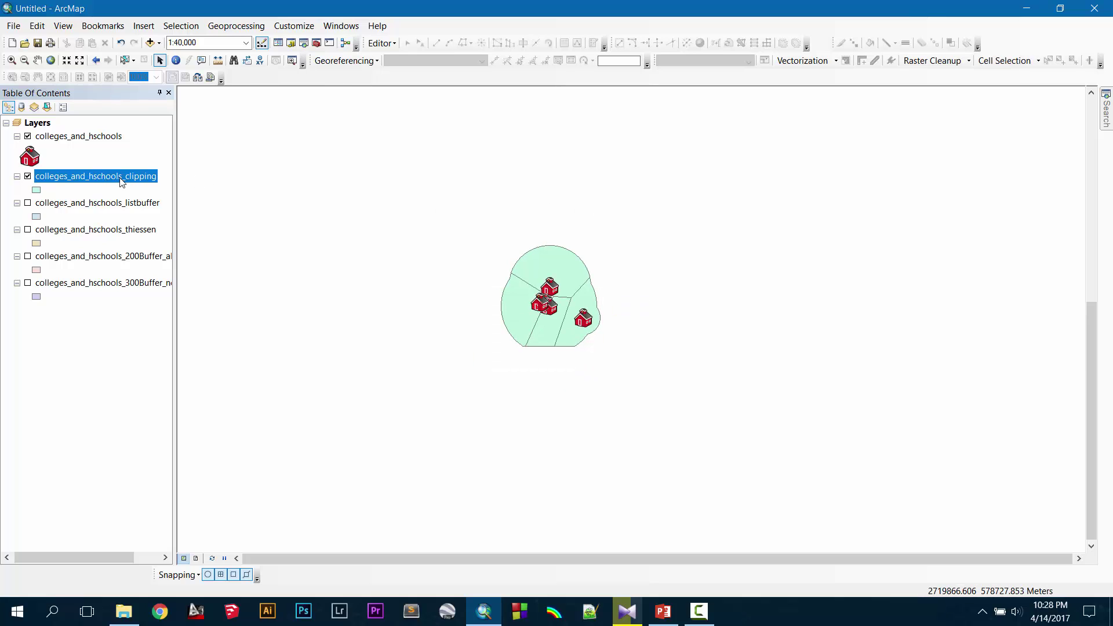
# Step: Open the geoprocessing results history, expand the current session and reopen the earlier Clip run with its parameters
pyautogui.click(242, 27)
pyautogui.click(259, 179)
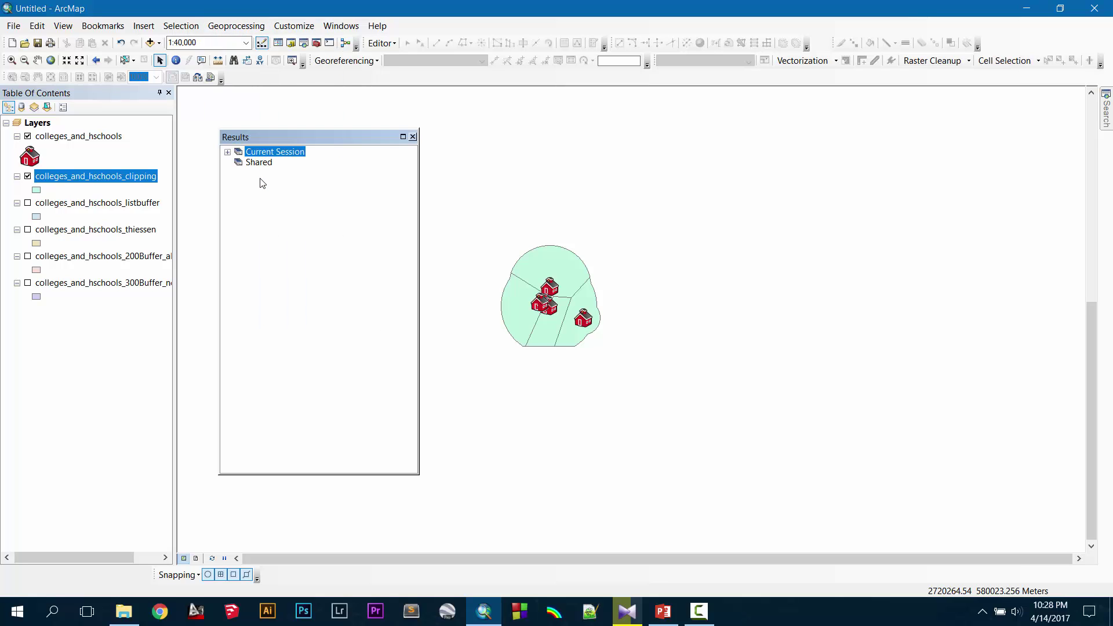
pyautogui.click(229, 152)
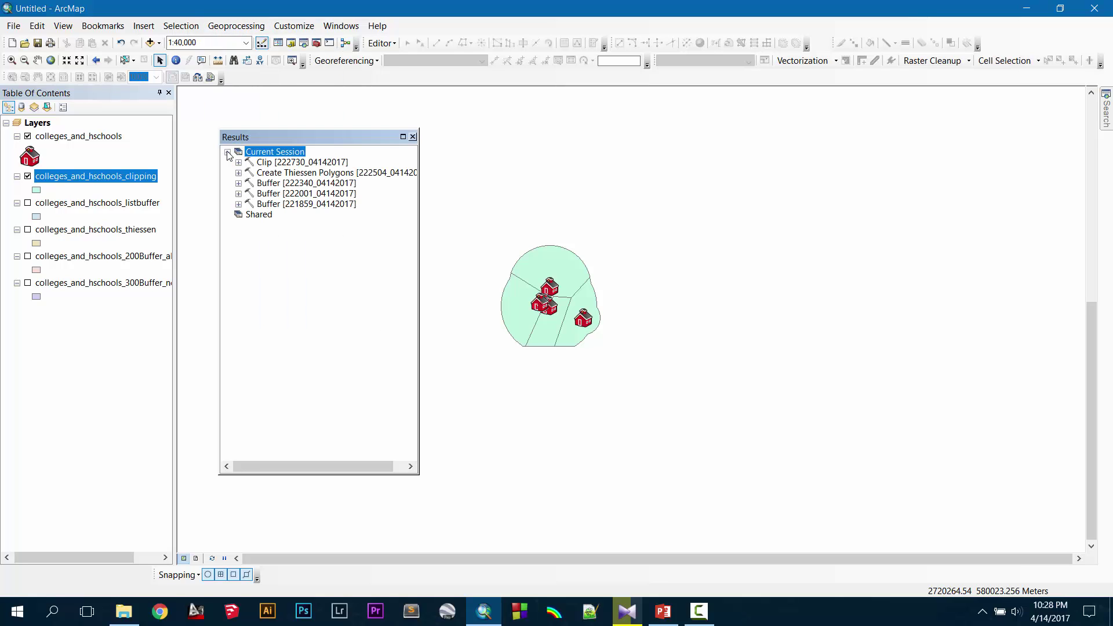
pyautogui.doubleClick(302, 163)
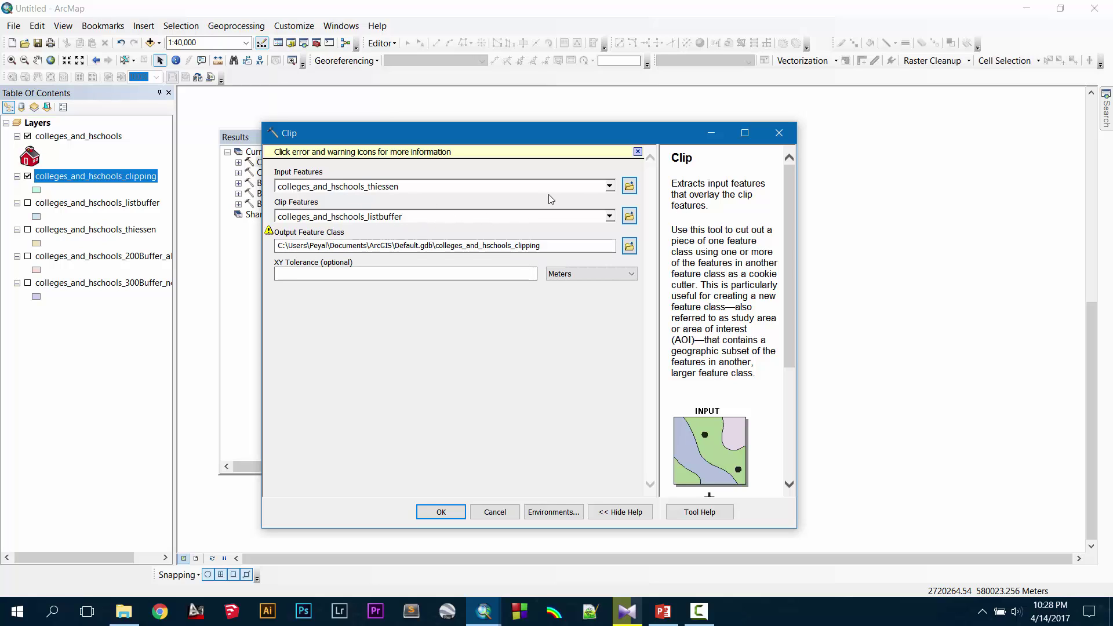
# Step: Swap the Clip layers: use colleges_and_hschools_listbuffer as input features and colleges_and_hschools_thiessen as clip features
pyautogui.click(609, 187)
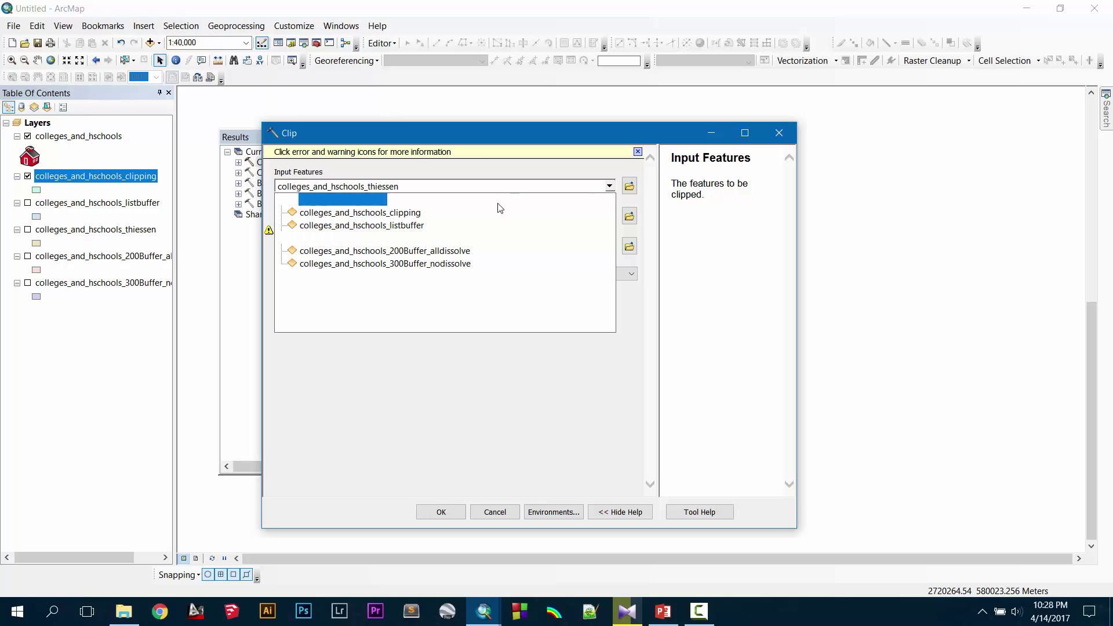
pyautogui.click(418, 226)
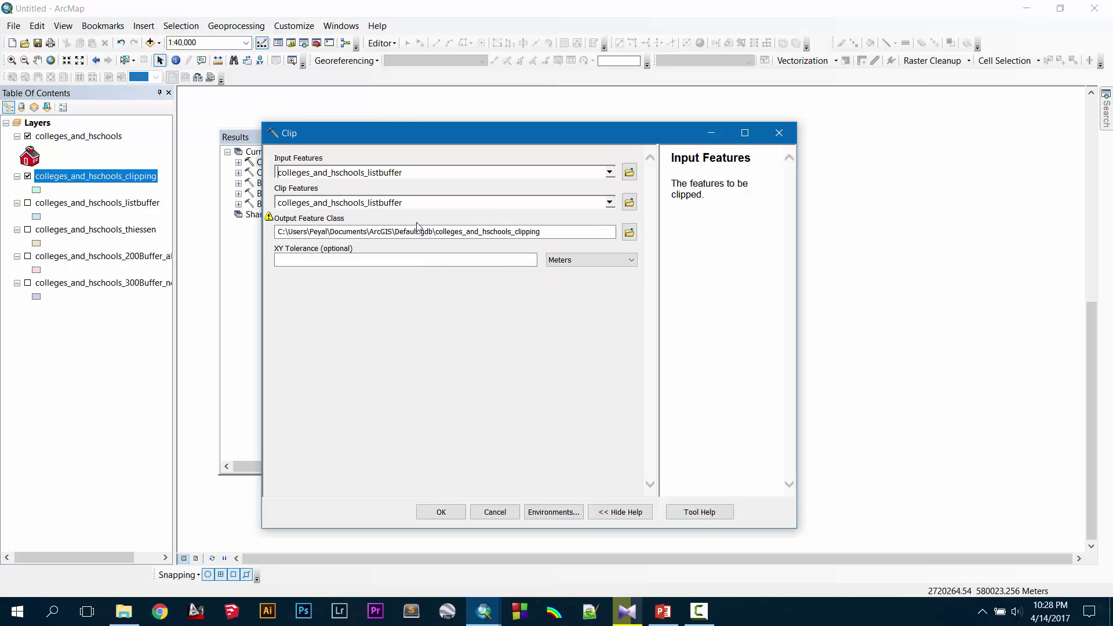
pyautogui.click(610, 204)
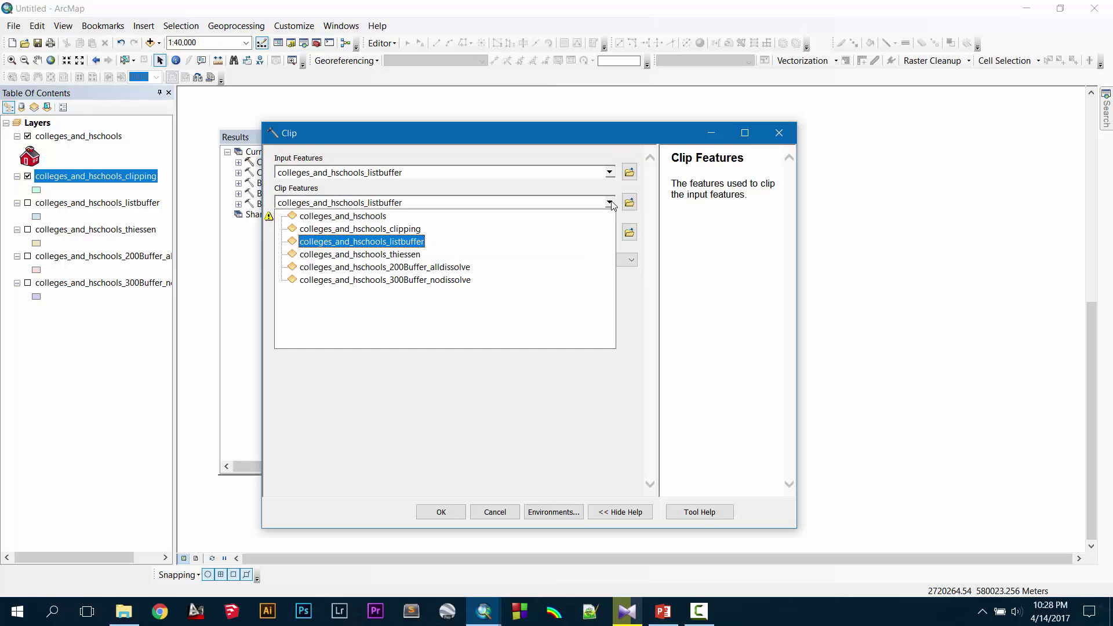
pyautogui.click(404, 257)
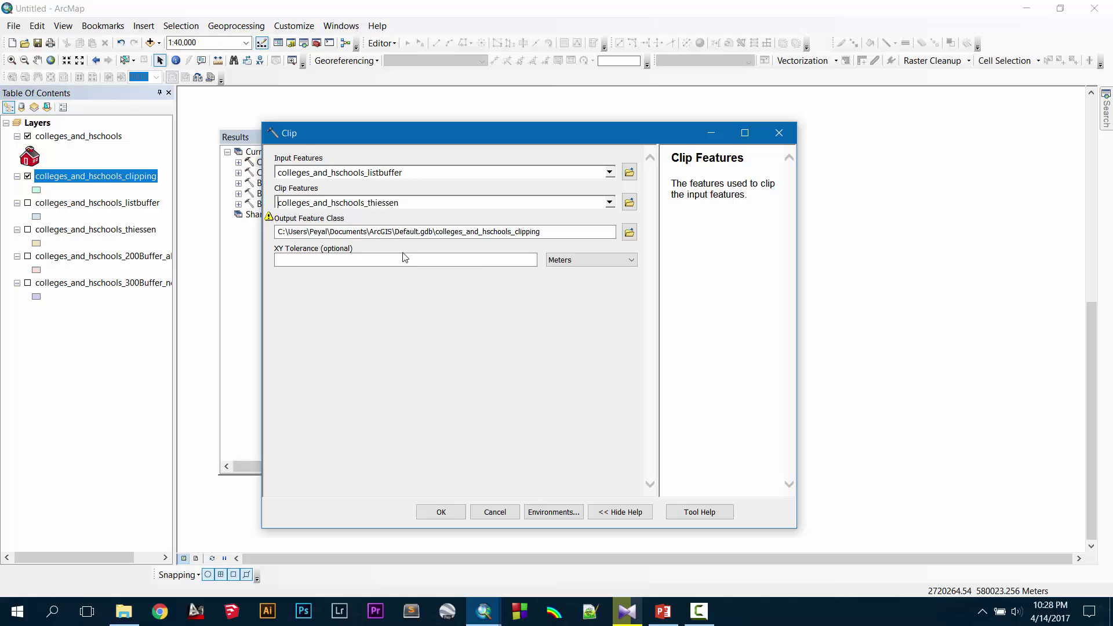
# Step: Name the output feature class colleges_and_hschools_clippinginverse, run the clip, and close the completion report and results history
pyautogui.click(544, 232)
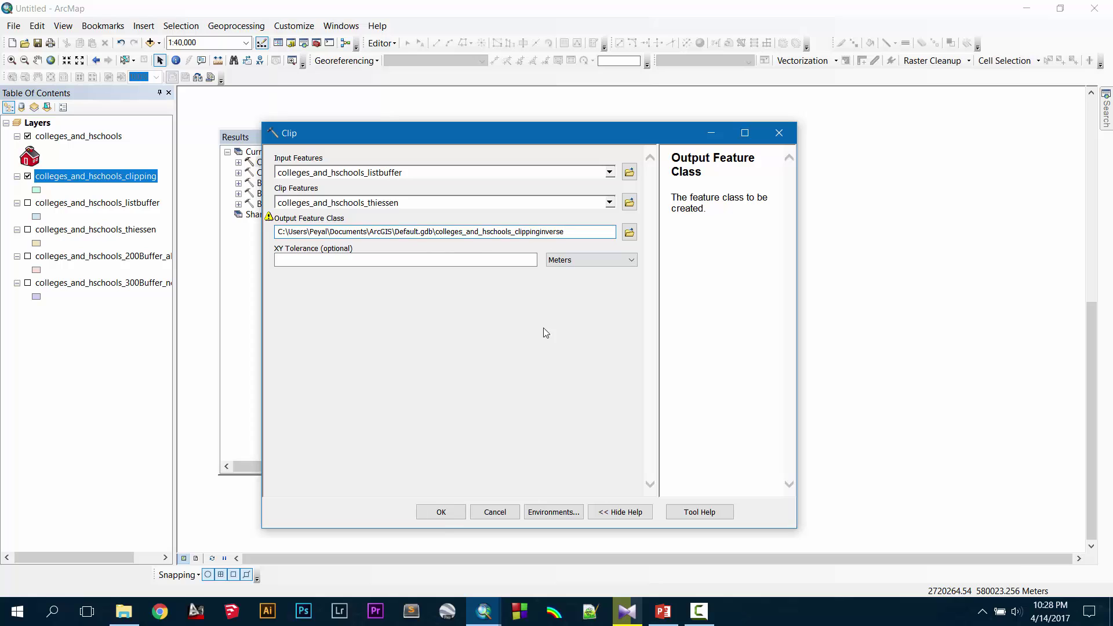
pyautogui.click(445, 512)
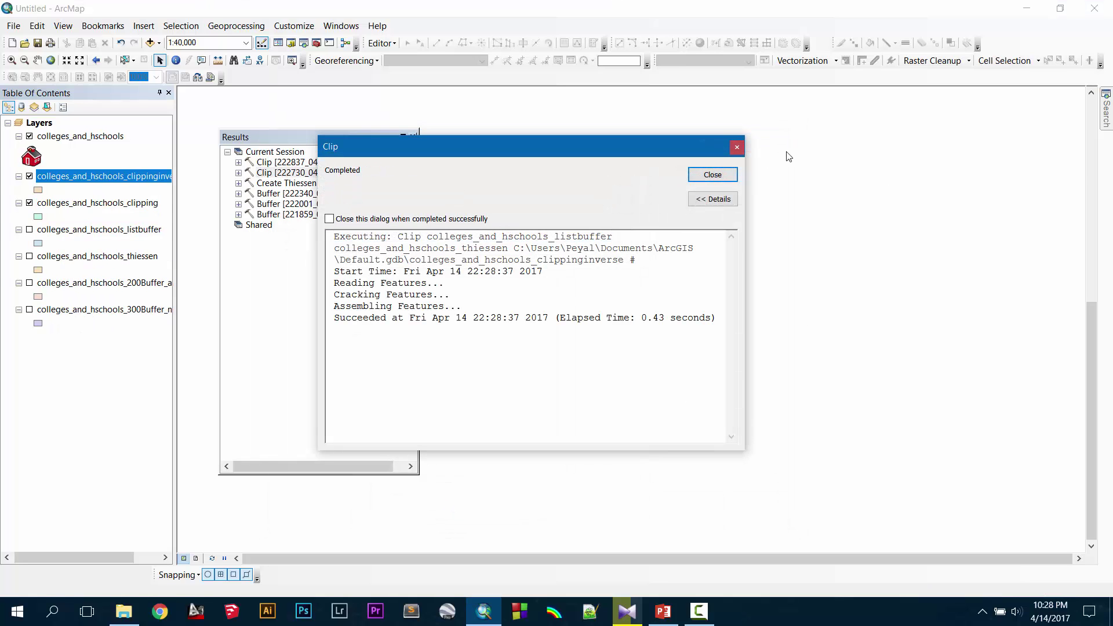
pyautogui.click(721, 178)
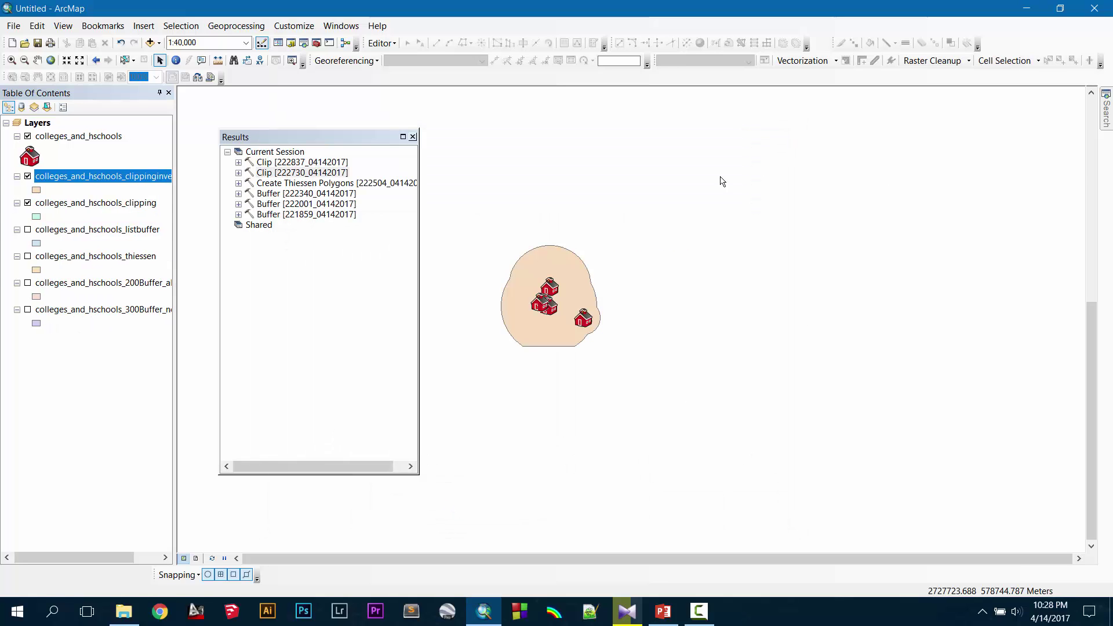
pyautogui.click(413, 137)
# Step: Examine the inverse clip polygons around the northern and southern school clusters, checking their outlines and cut edges
pyautogui.scroll(-2, 580, 290)
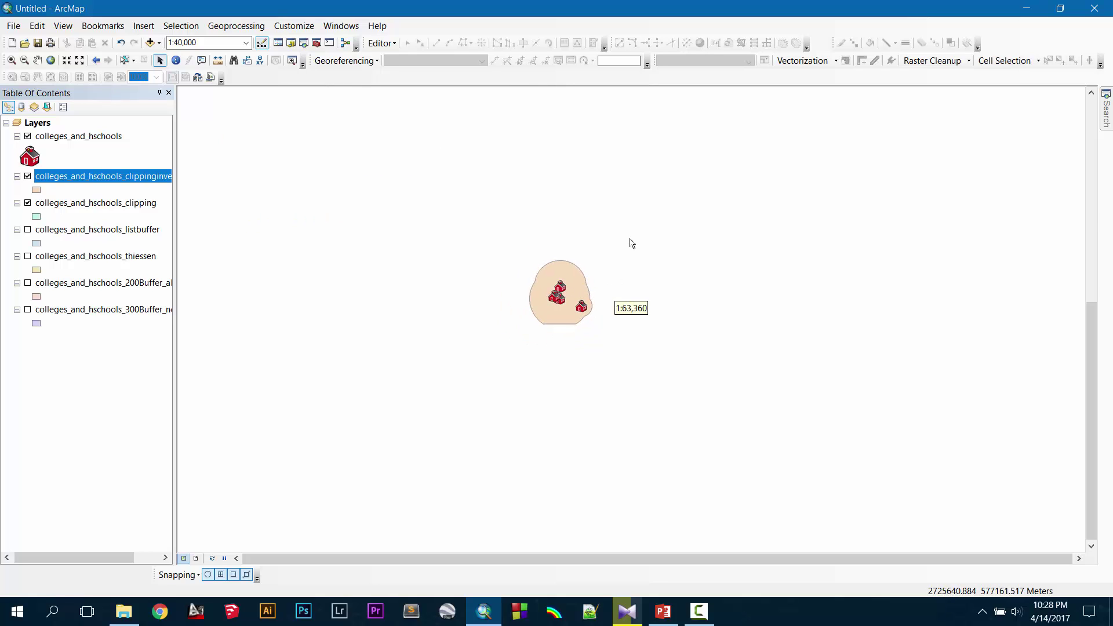
pyautogui.moveTo(638, 194); pyautogui.dragTo(613, 265)
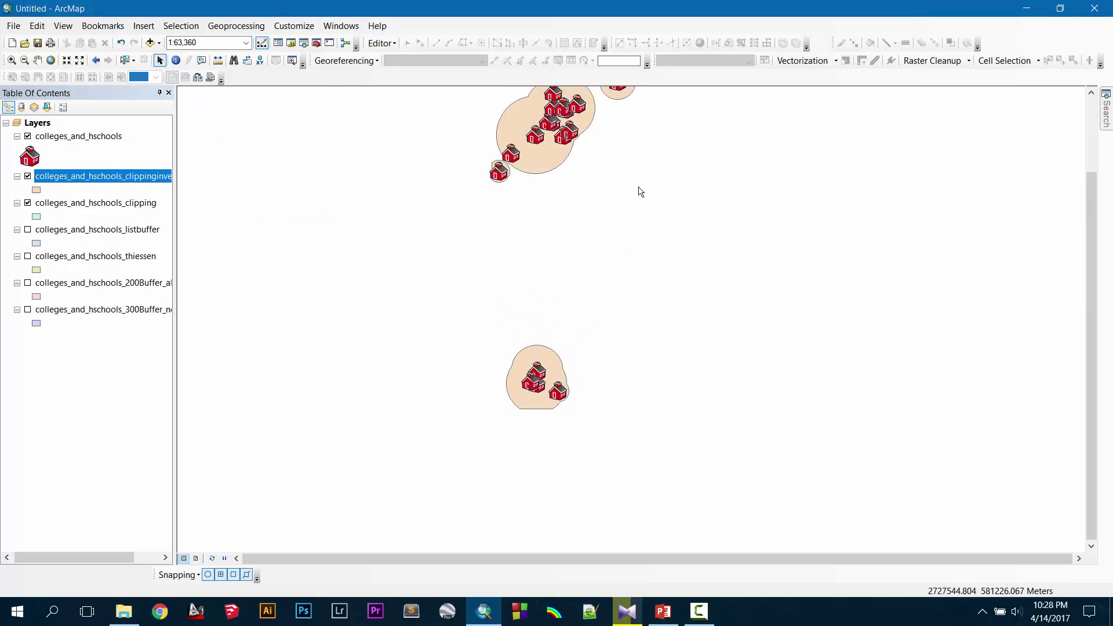
pyautogui.moveTo(641, 171); pyautogui.dragTo(591, 288)
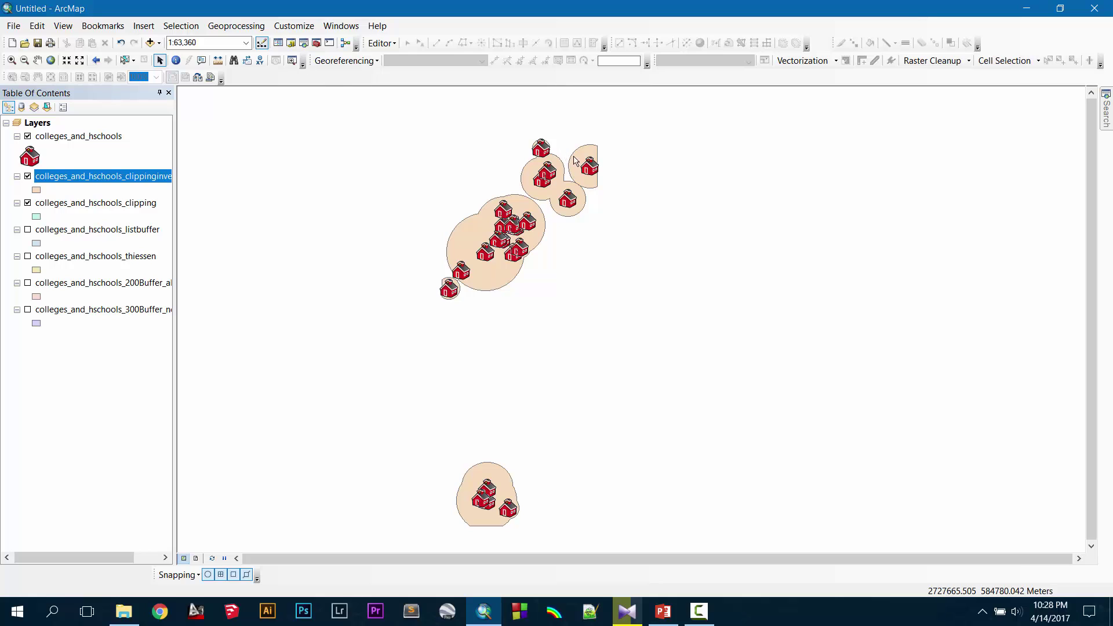
pyautogui.scroll(3, 576, 161)
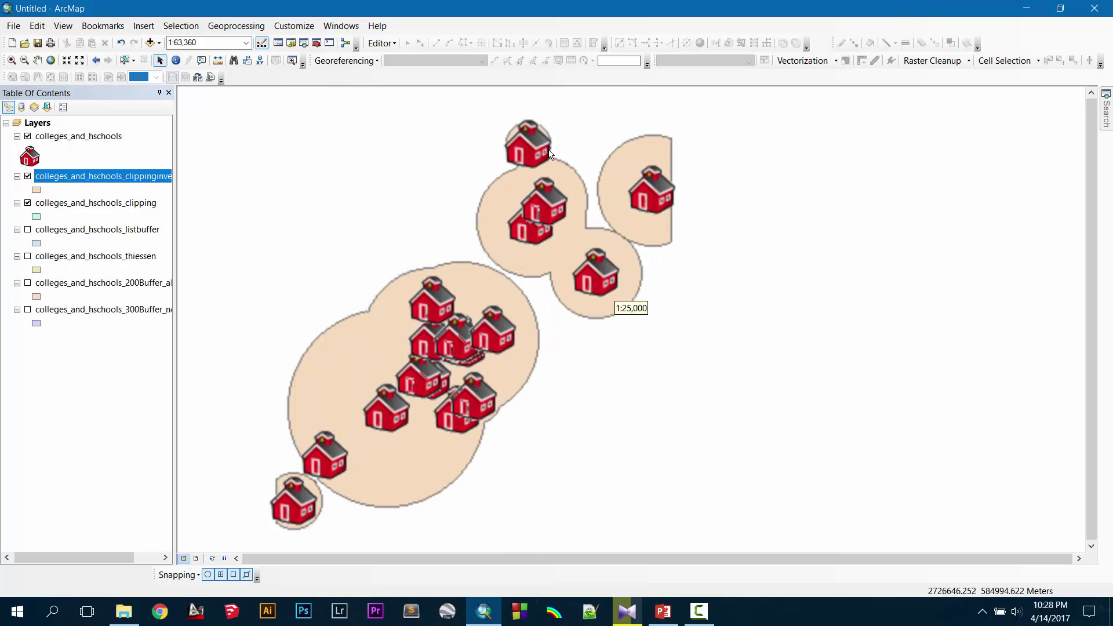
pyautogui.scroll(-2, 535, 331)
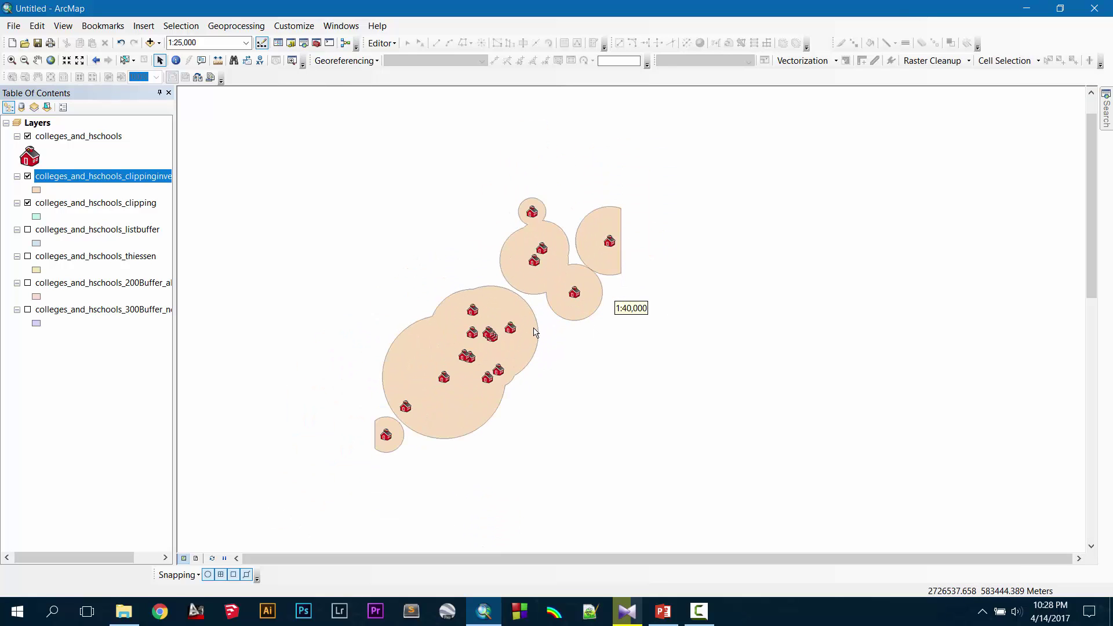
pyautogui.scroll(-1, 534, 331)
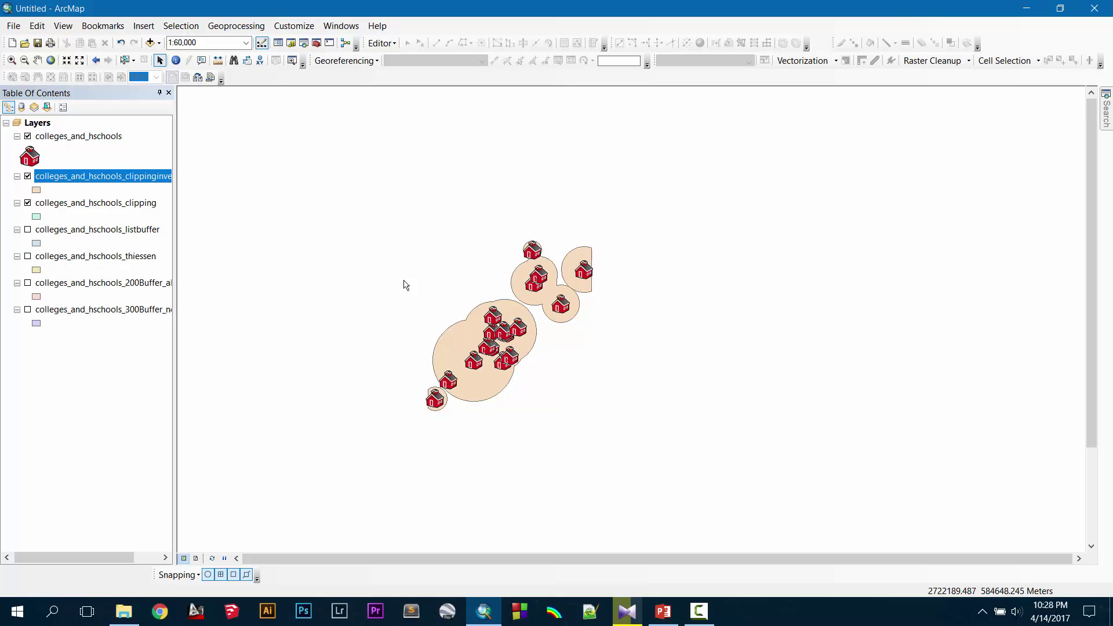
pyautogui.scroll(-1, 250, 226)
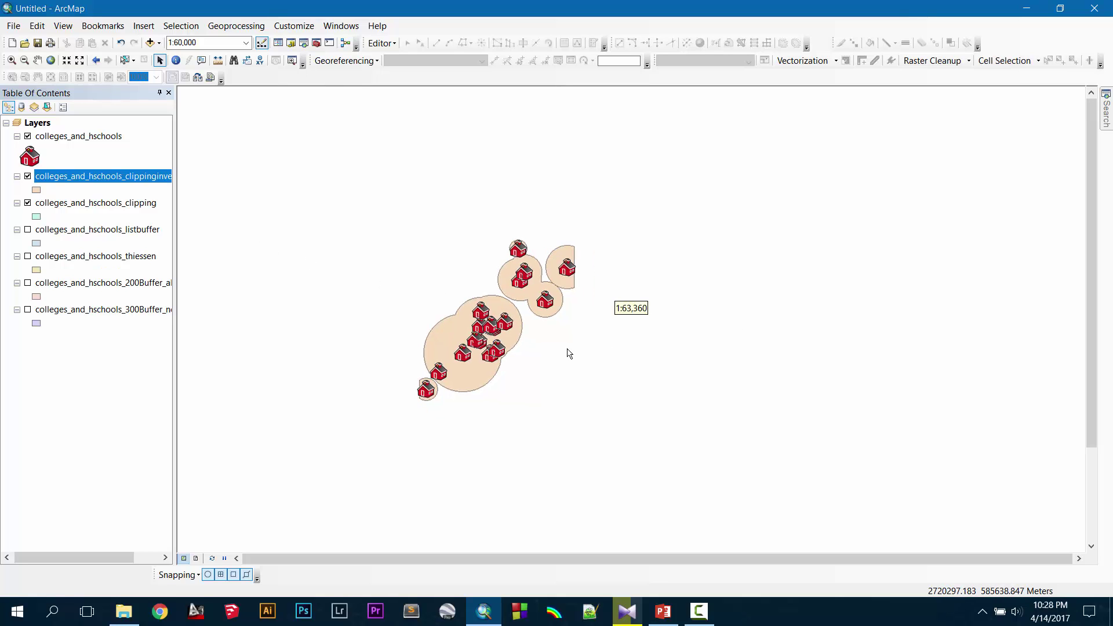
pyautogui.scroll(-1, 566, 357)
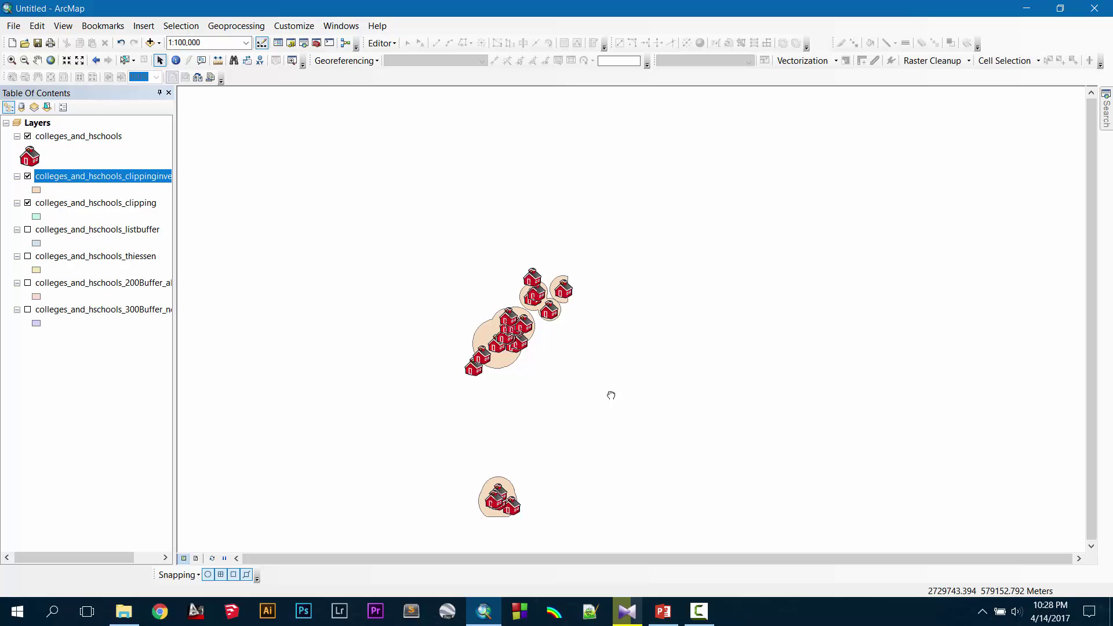
pyautogui.moveTo(611, 396); pyautogui.dragTo(603, 330)
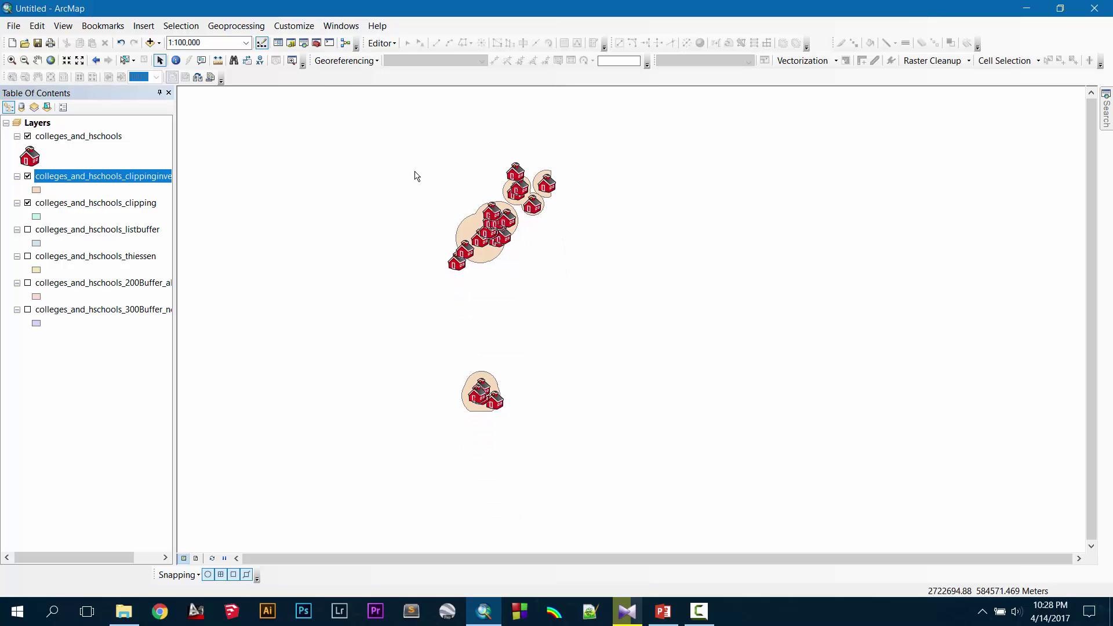
# Step: Reopen ArcToolbox and move its floating window further over the map, away from the table of contents
pyautogui.click(318, 47)
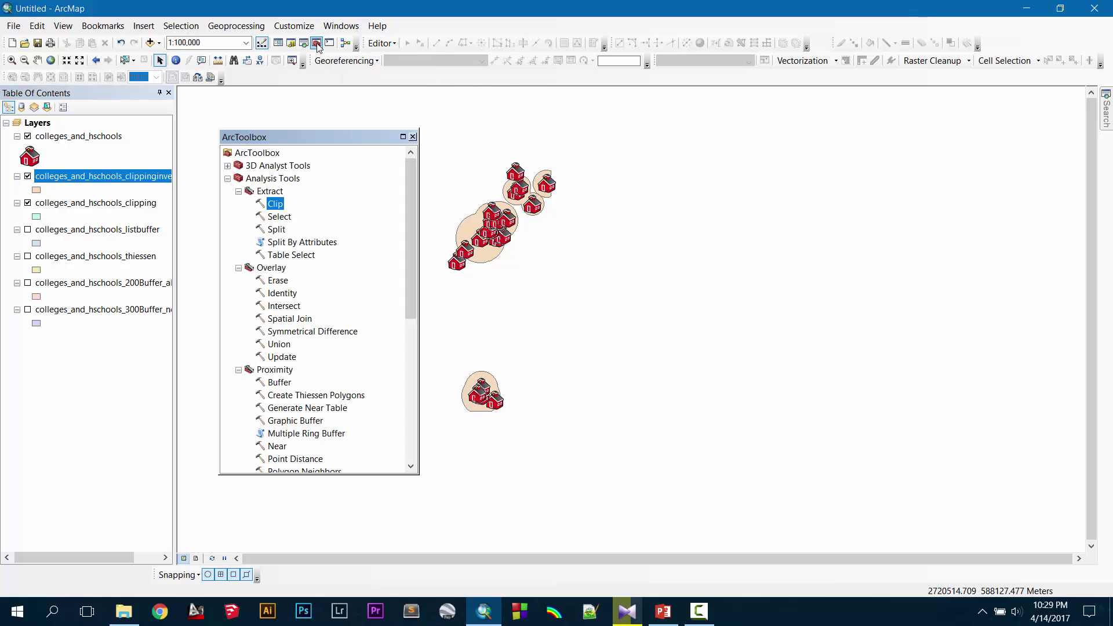
pyautogui.moveTo(327, 137); pyautogui.dragTo(458, 130)
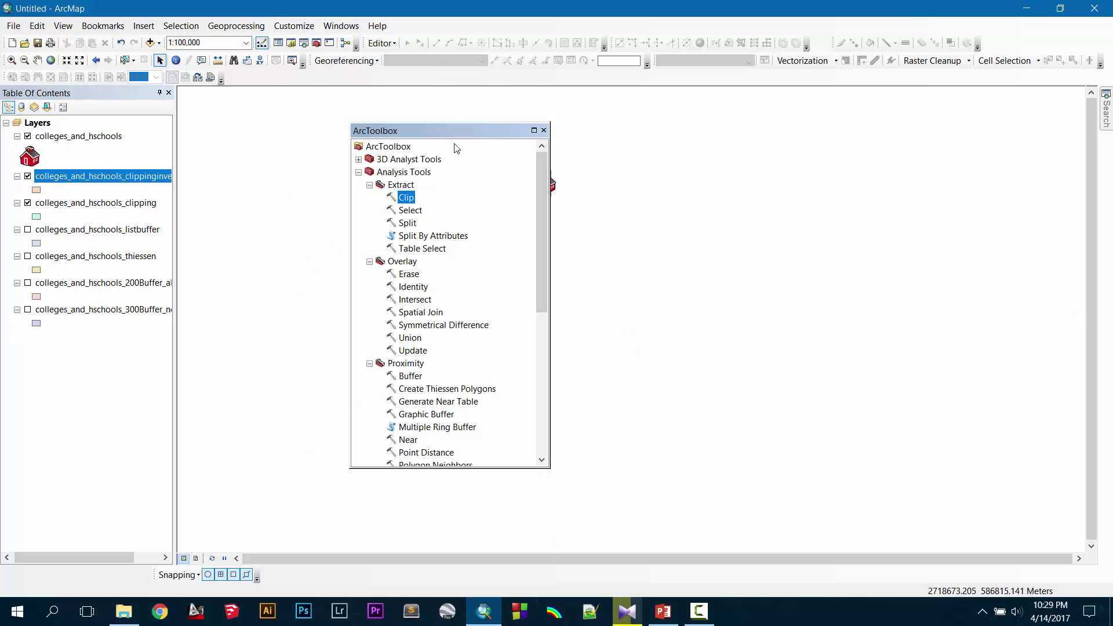